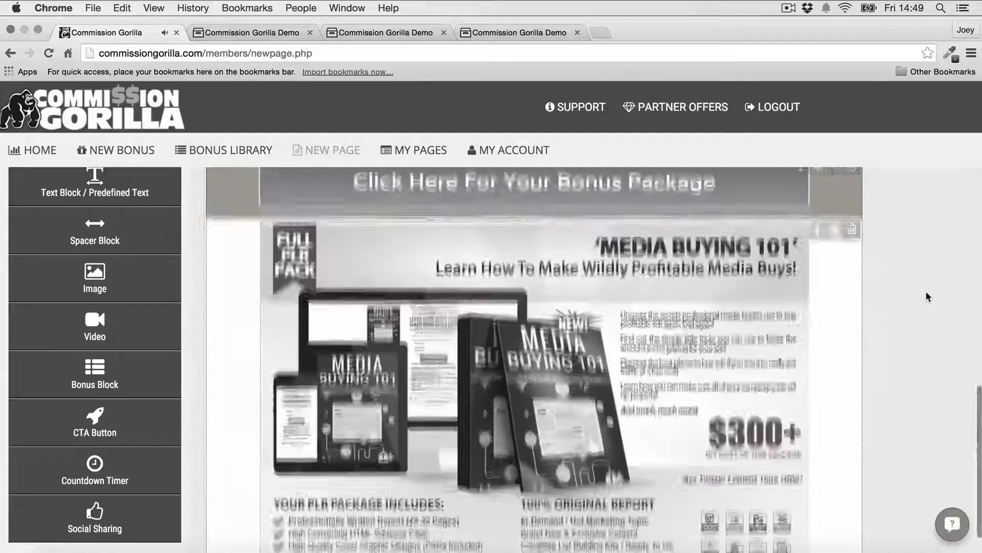
Step: Fill the empty bonus block with the Blog Riches bonus
{"action": "scroll", "coordinate": [926, 291], "scroll_direction": "down", "scroll_amount": 7}
{"action": "left_click", "coordinate": [545, 280]}
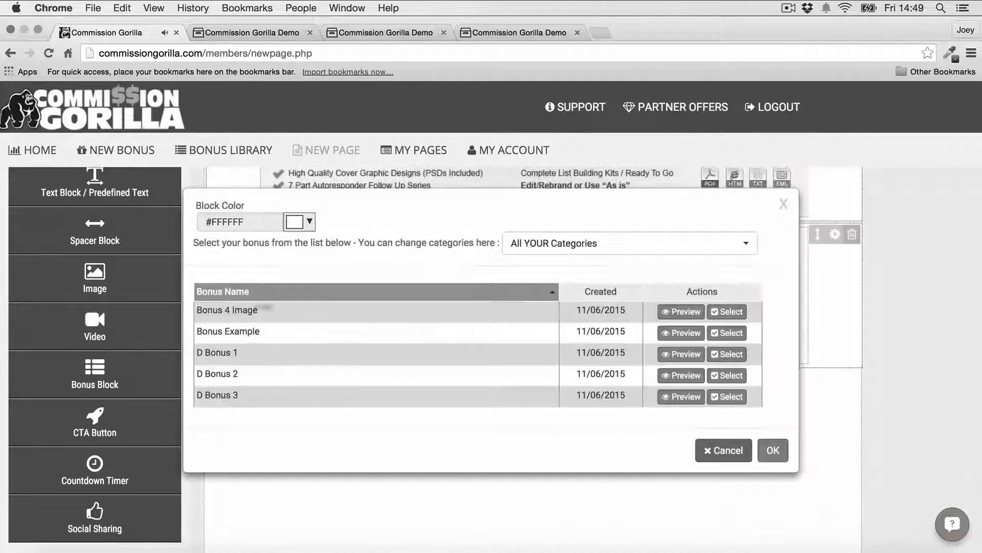
{"action": "left_click", "coordinate": [724, 311]}
Step: Add a second Bonus Block below the first and fill it with D Bonus 2, the Amazon gift-card bonus
{"action": "scroll", "coordinate": [882, 273], "scroll_direction": "down", "scroll_amount": 5}
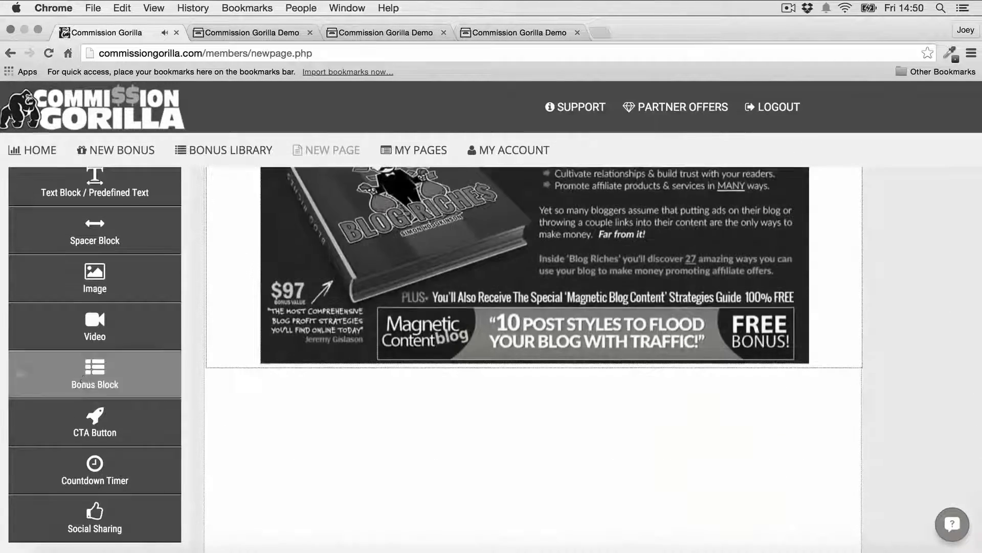
{"action": "left_click_drag", "start_coordinate": [95, 374], "coordinate": [537, 409]}
{"action": "scroll", "coordinate": [542, 327], "scroll_direction": "down", "scroll_amount": 5}
{"action": "left_click", "coordinate": [542, 282]}
{"action": "left_click", "coordinate": [729, 375]}
{"action": "scroll", "coordinate": [849, 311], "scroll_direction": "down", "scroll_amount": 2}
{"action": "scroll", "coordinate": [850, 316], "scroll_direction": "up", "scroll_amount": 20}
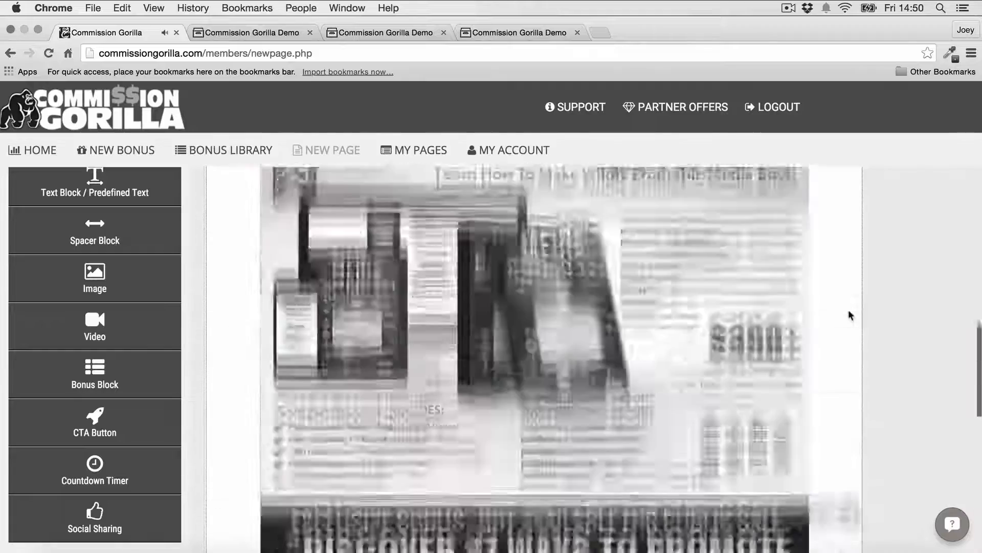
{"action": "scroll", "coordinate": [850, 316], "scroll_direction": "down", "scroll_amount": 20}
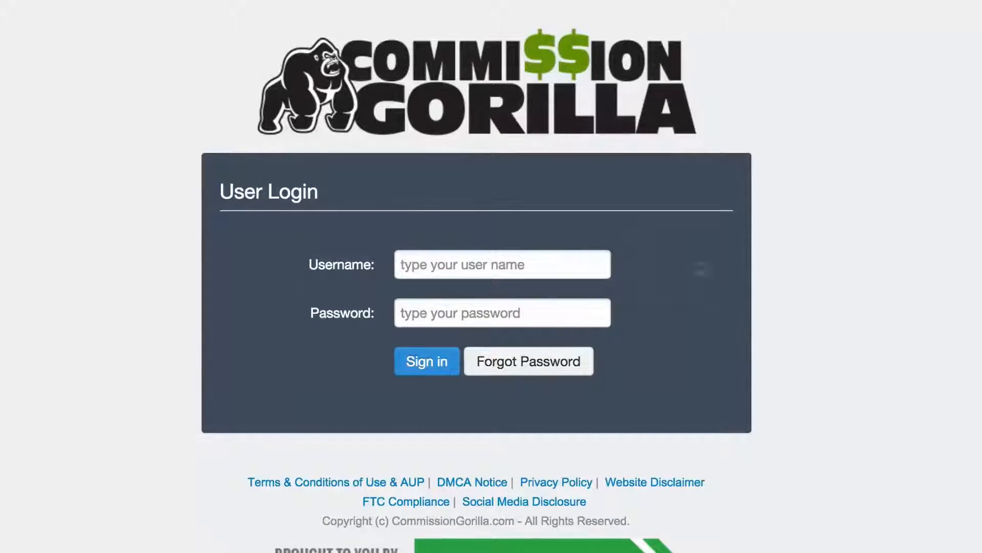
Step: Sign in with the saved username suggestion and the account password
{"action": "left_click", "coordinate": [581, 259]}
{"action": "left_click", "coordinate": [523, 293]}
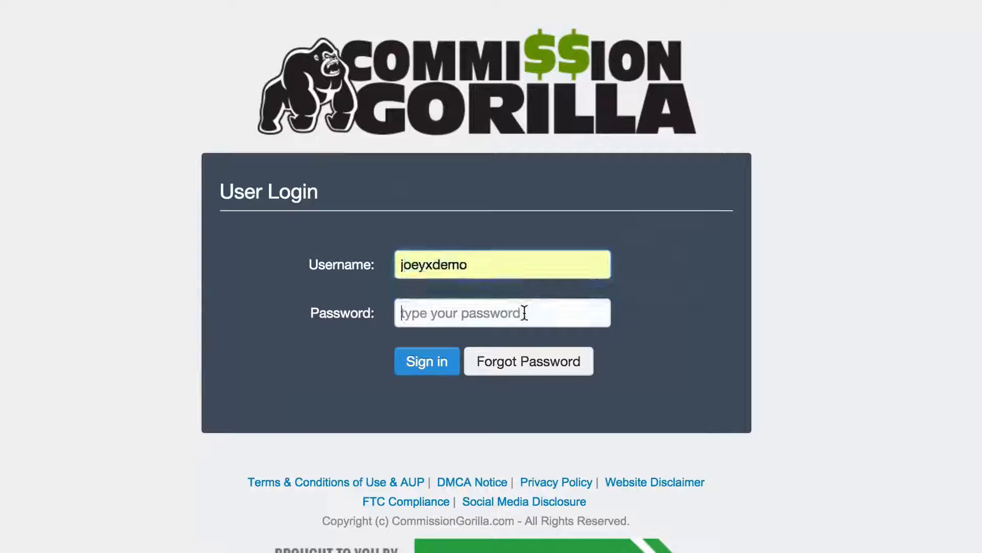
{"action": "left_click", "coordinate": [522, 312]}
{"action": "type", "text": "•••"}
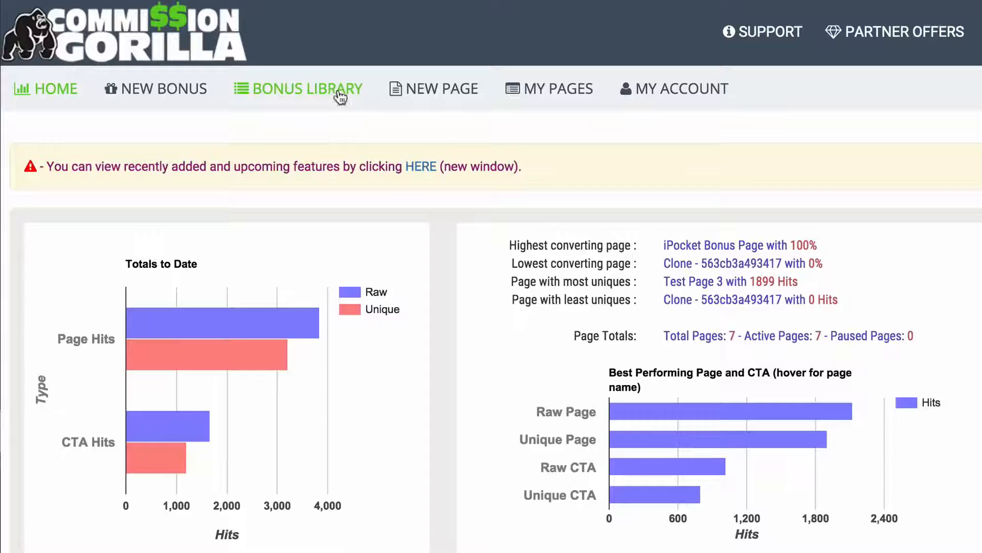
{"action": "left_click", "coordinate": [308, 91]}
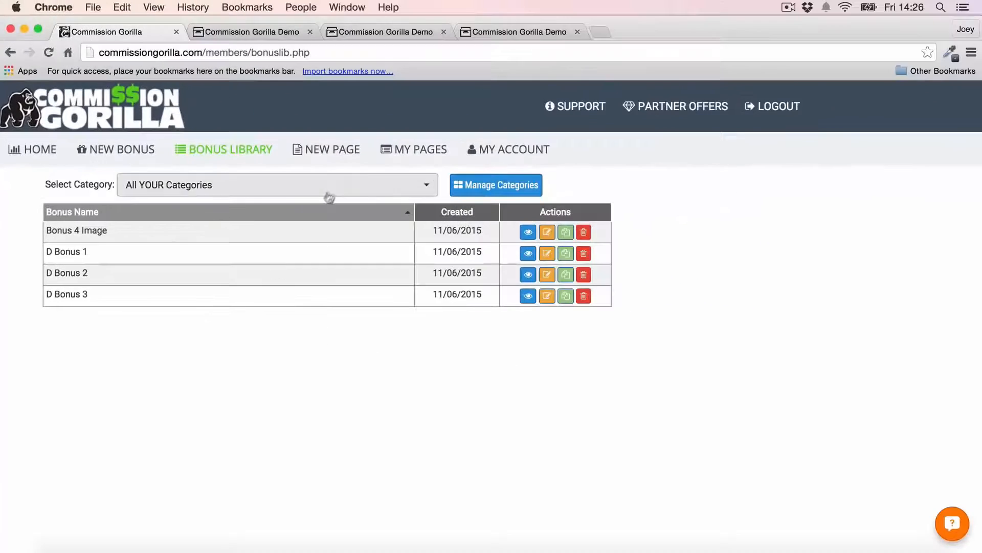
{"action": "left_click", "coordinate": [345, 153]}
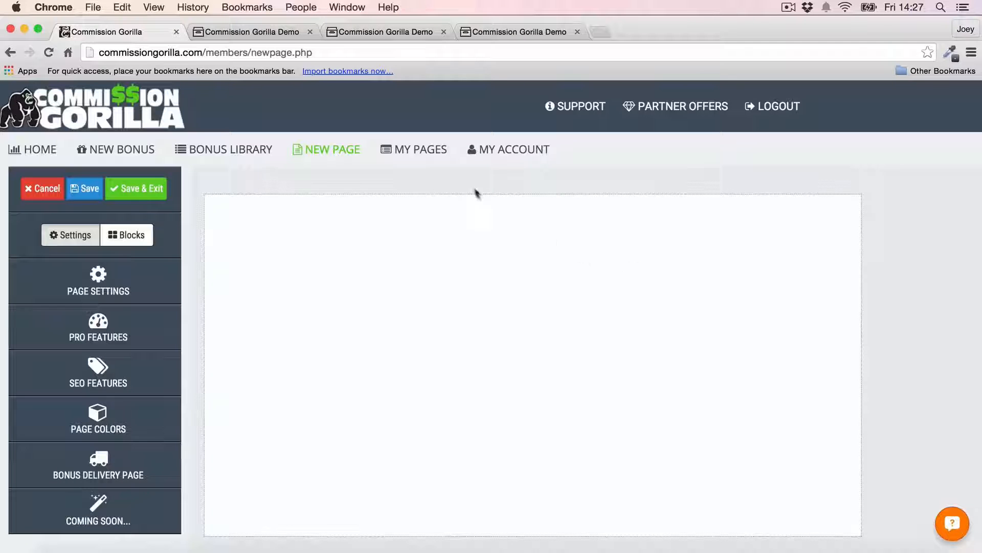
{"action": "left_click", "coordinate": [430, 151]}
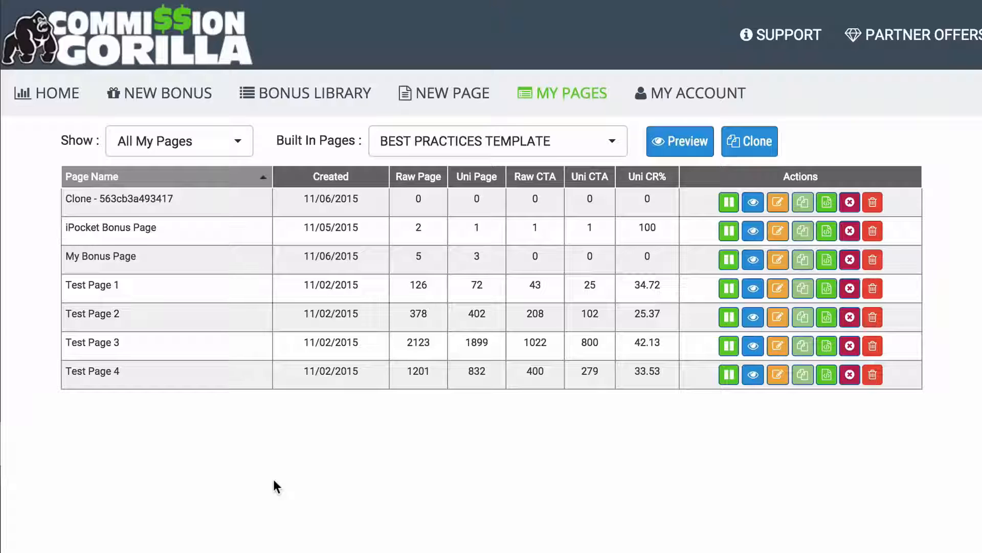
{"action": "left_click", "coordinate": [70, 102]}
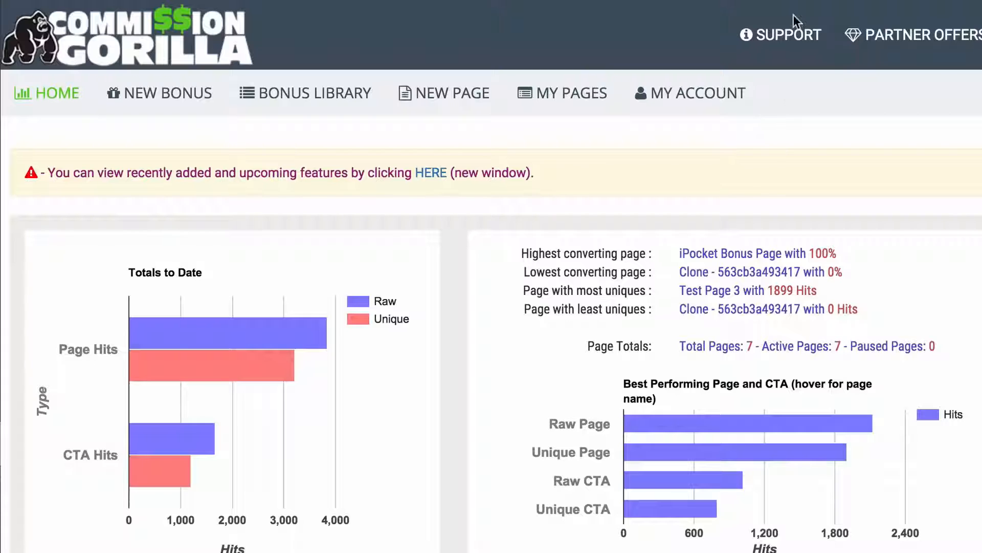
Step: Open NEW BONUS to bring up the bonus layout chooser
{"action": "left_click", "coordinate": [165, 93]}
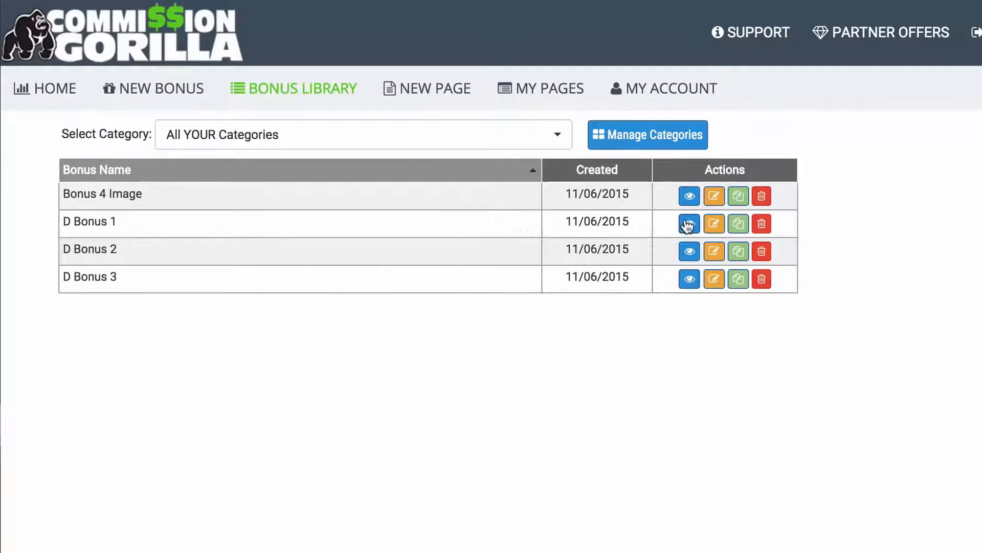
{"action": "left_click", "coordinate": [690, 224]}
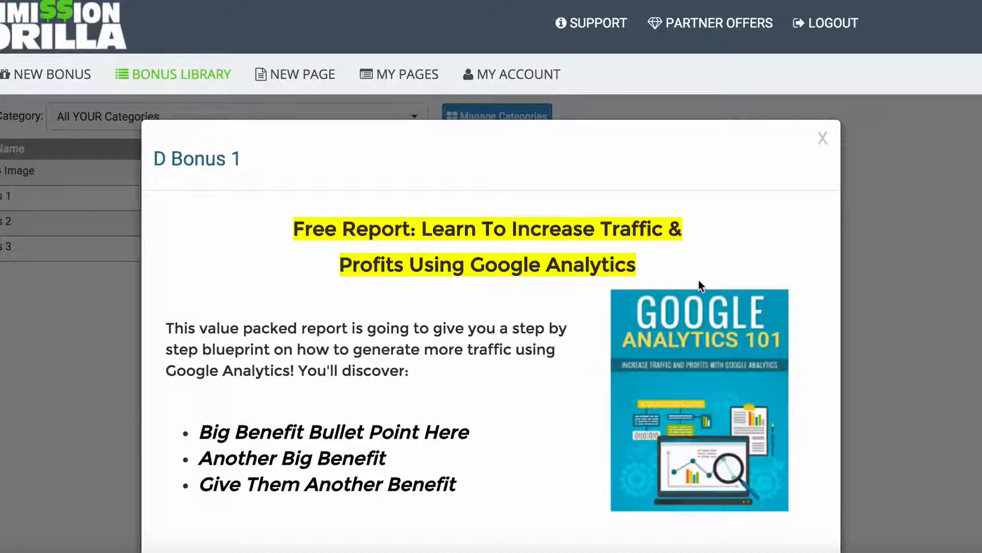
{"action": "left_click", "coordinate": [35, 282]}
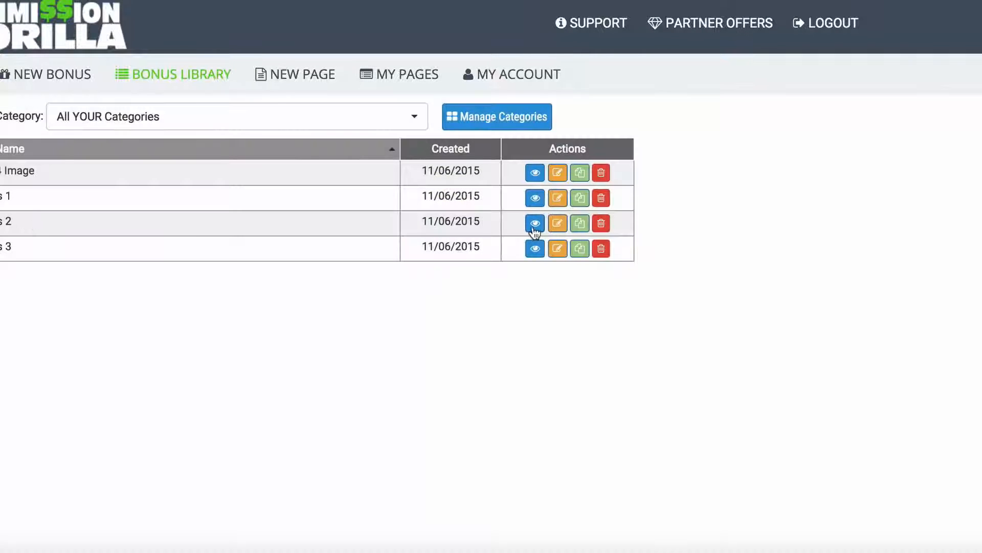
{"action": "left_click", "coordinate": [535, 223]}
{"action": "scroll", "coordinate": [827, 224], "scroll_direction": "down", "scroll_amount": 2}
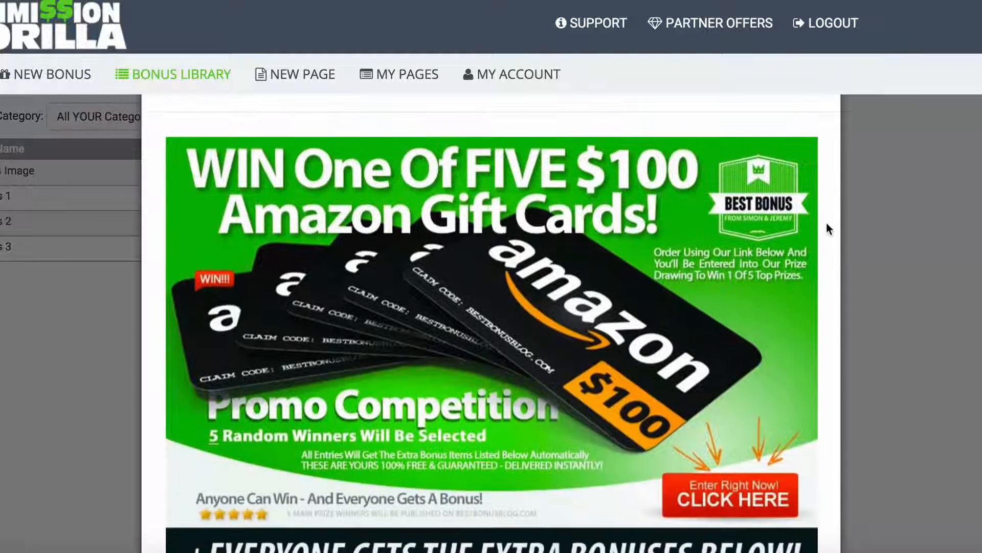
{"action": "scroll", "coordinate": [826, 223], "scroll_direction": "down", "scroll_amount": 1}
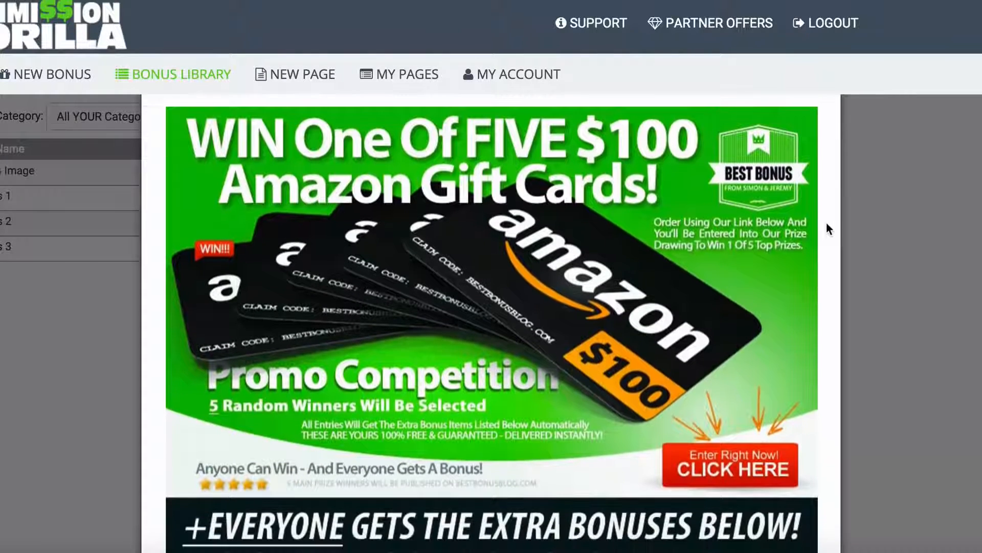
{"action": "scroll", "coordinate": [826, 229], "scroll_direction": "down", "scroll_amount": 1}
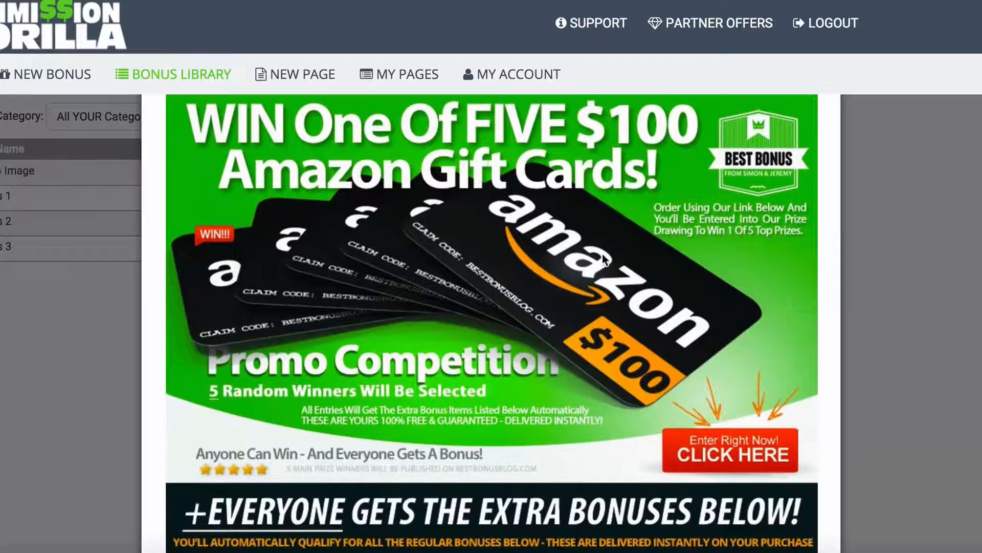
{"action": "scroll", "coordinate": [596, 257], "scroll_direction": "up", "scroll_amount": 2}
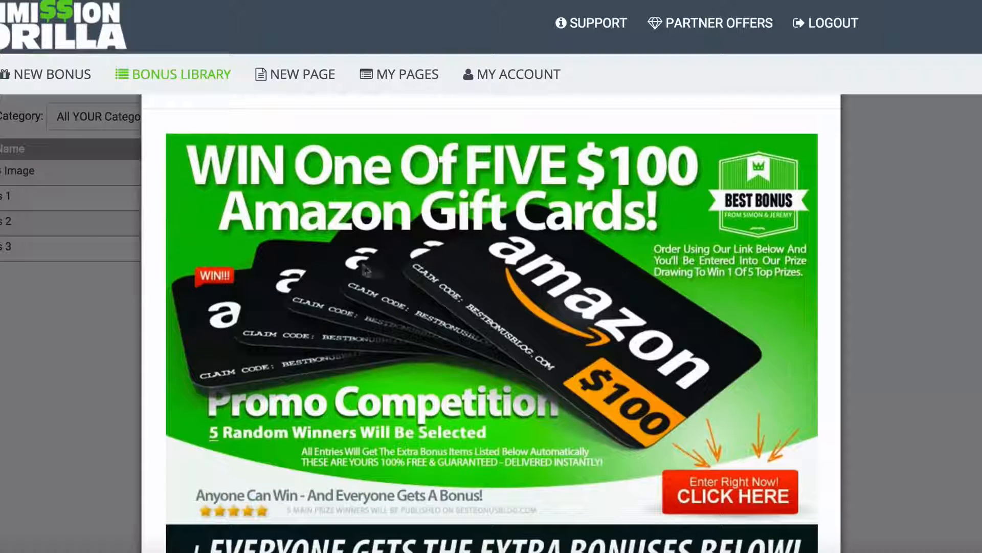
{"action": "scroll", "coordinate": [433, 262], "scroll_direction": "down", "scroll_amount": 3}
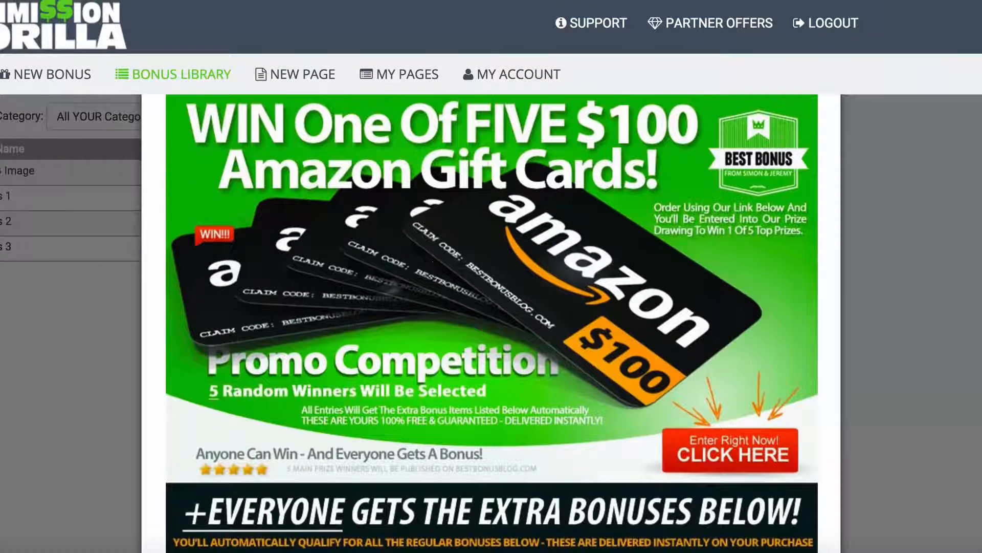
{"action": "left_click", "coordinate": [66, 376]}
{"action": "left_click", "coordinate": [536, 248]}
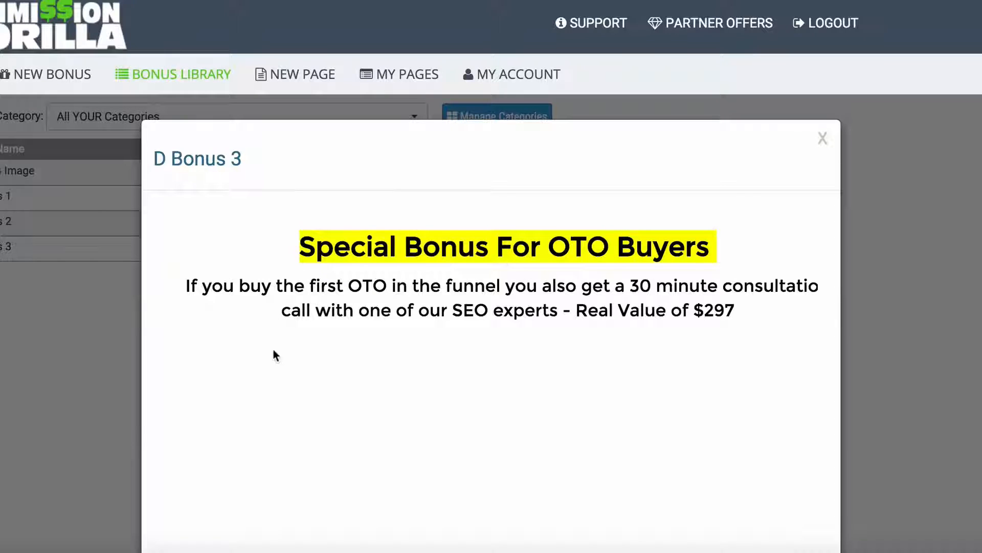
{"action": "left_click", "coordinate": [68, 341]}
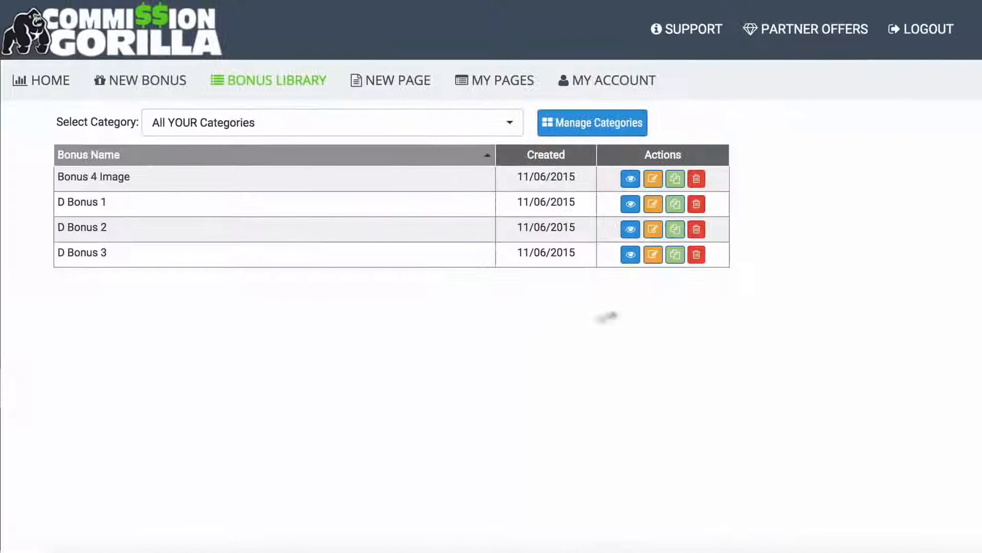
Step: Create an Image/Graphic bonus named 'Bonus Example' in the Review Bonuses category
{"action": "left_click", "coordinate": [145, 80]}
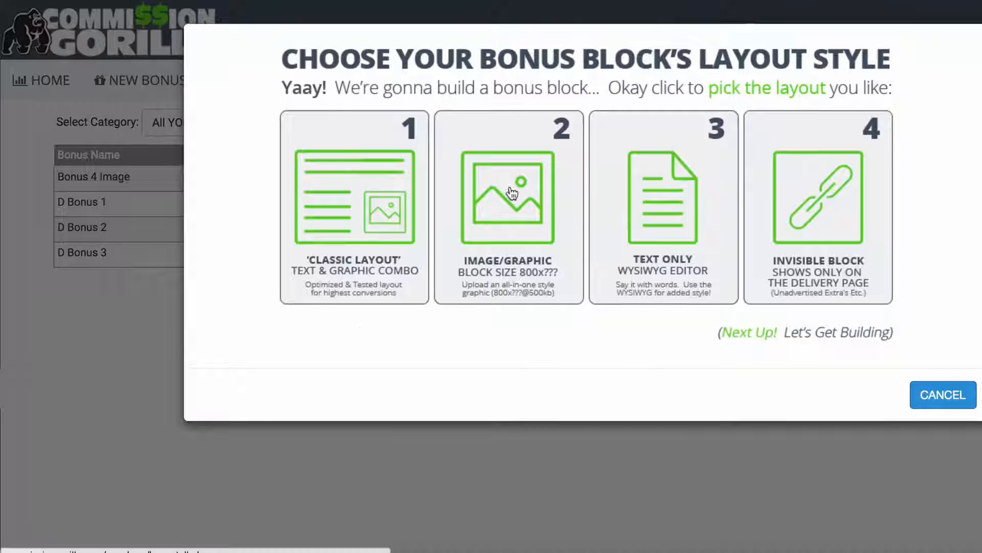
{"action": "left_click", "coordinate": [665, 204]}
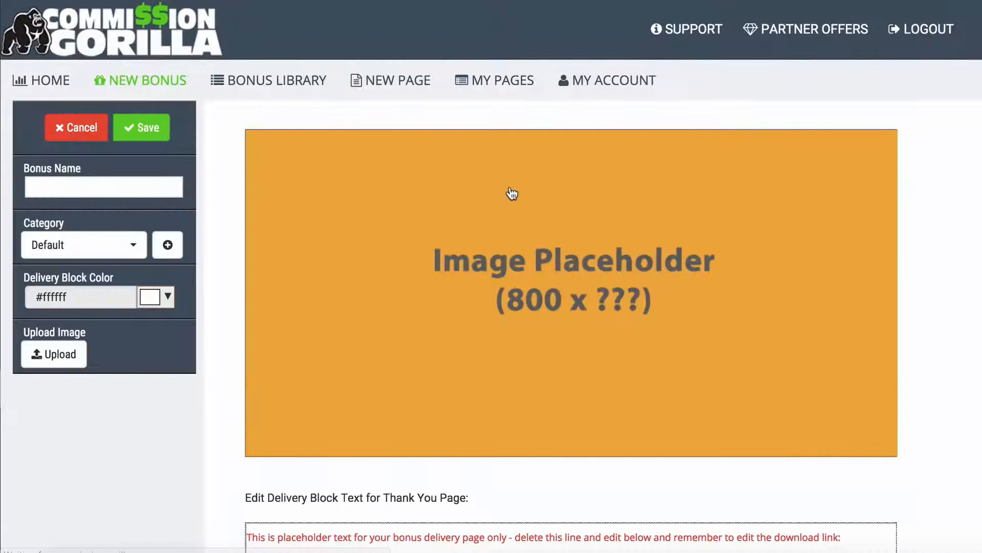
{"action": "left_click", "coordinate": [87, 187]}
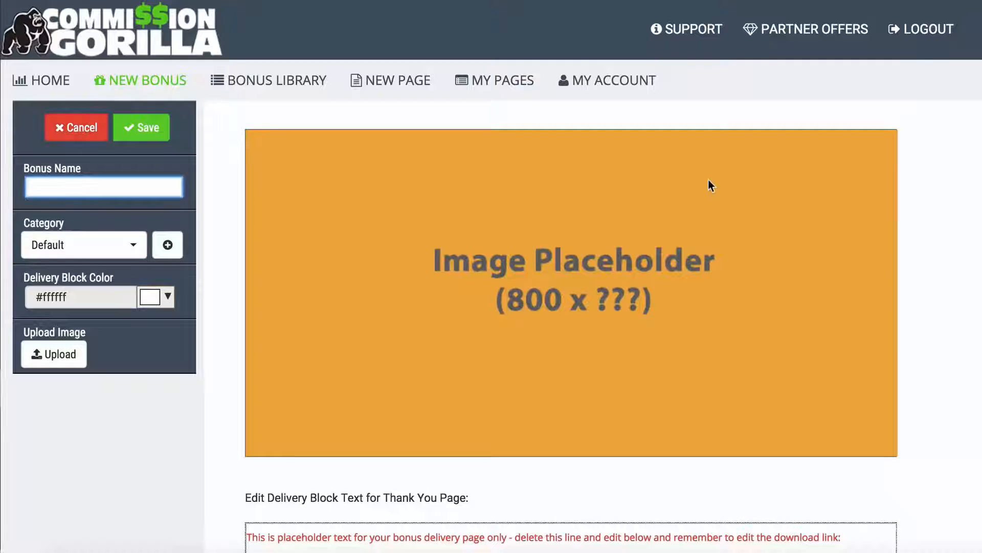
{"action": "type", "text": "Bon"}
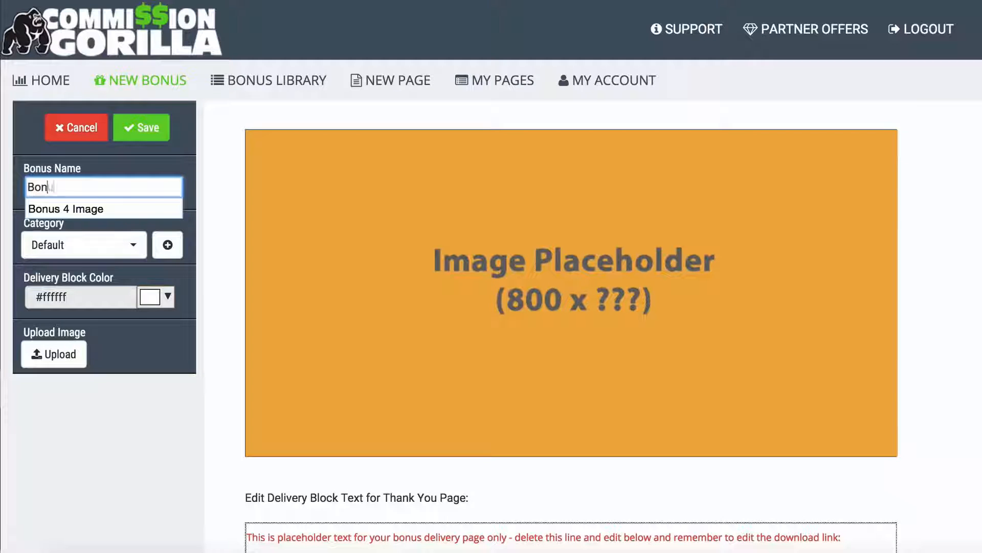
{"action": "type", "text": "us Example"}
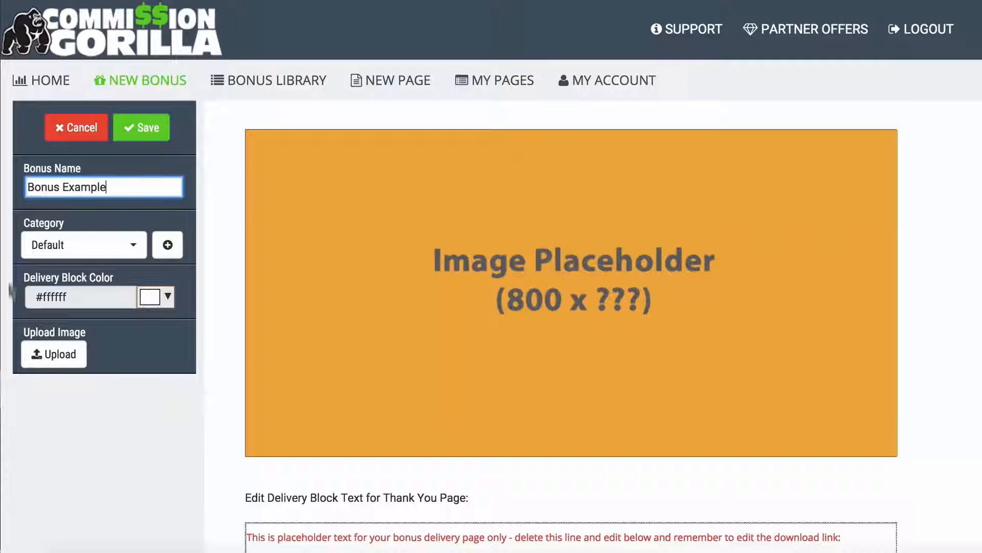
{"action": "left_click", "coordinate": [125, 246]}
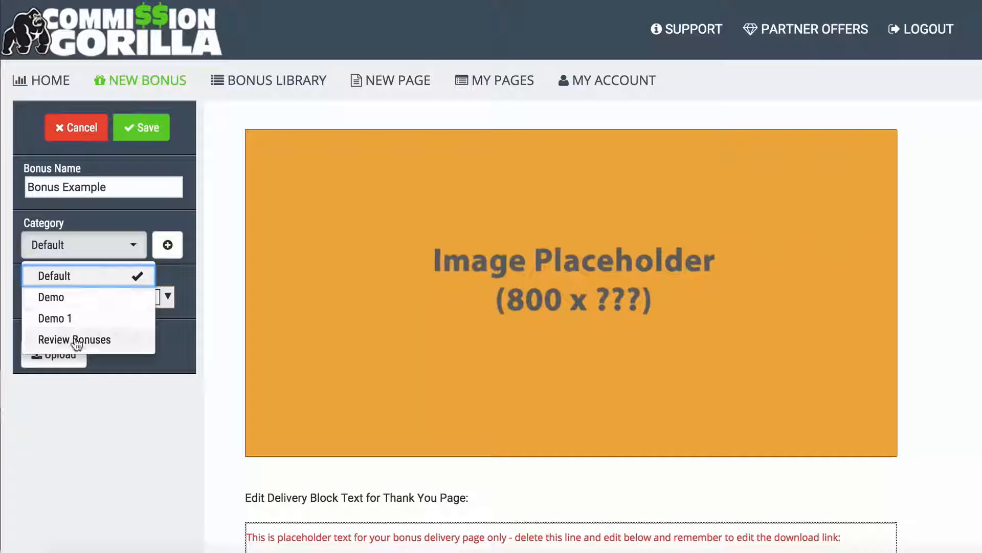
{"action": "left_click", "coordinate": [76, 339]}
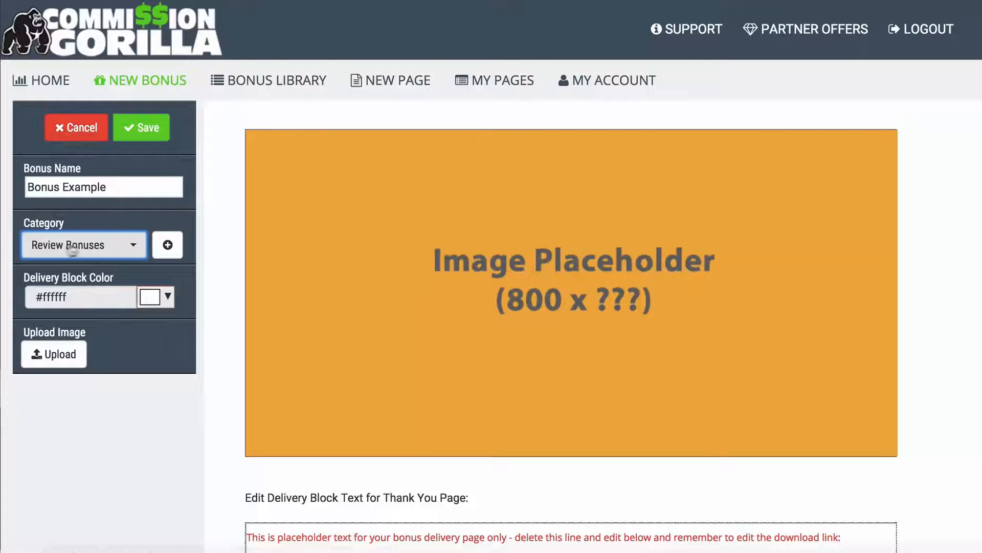
{"action": "left_click", "coordinate": [220, 288]}
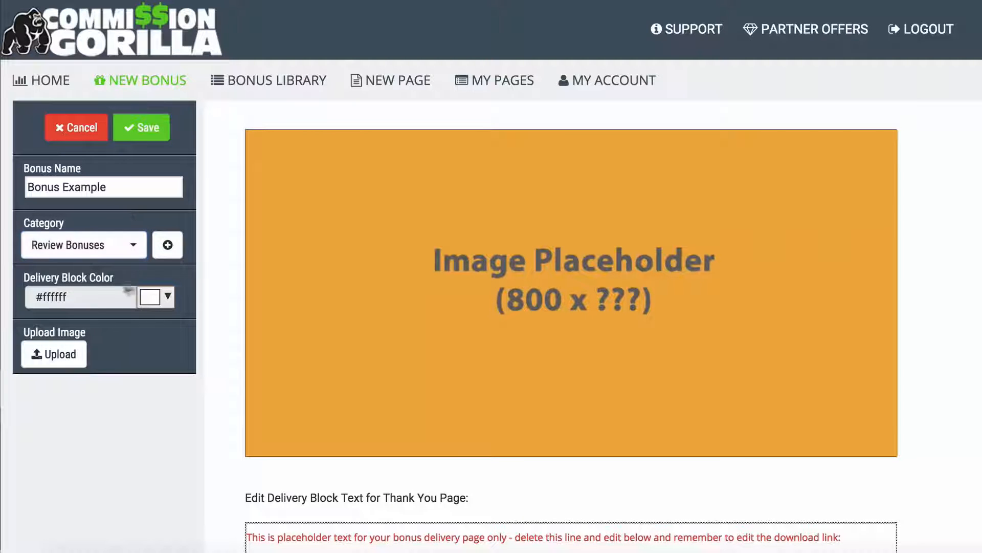
{"action": "scroll", "coordinate": [220, 287], "scroll_direction": "down", "scroll_amount": 3}
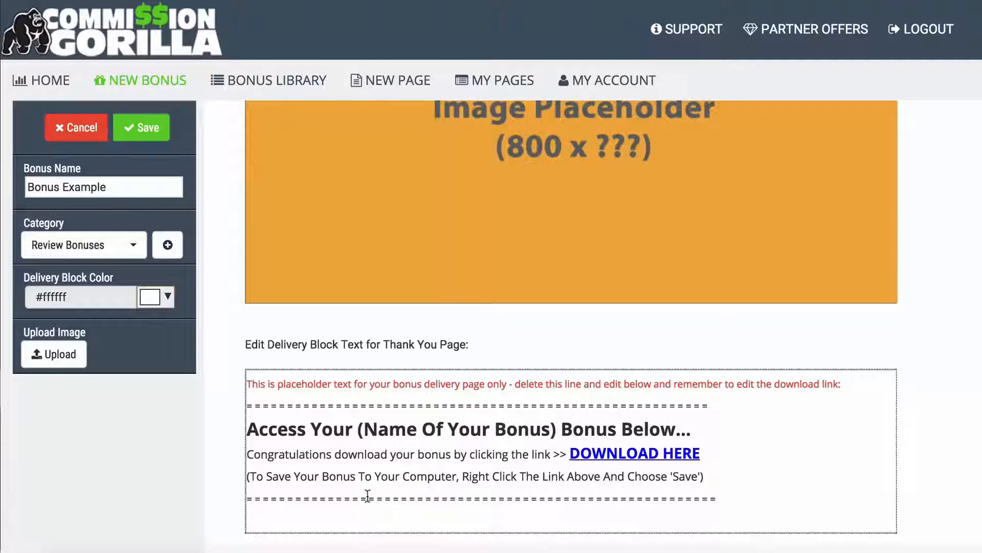
Step: Delete the red placeholder instruction line from the delivery block, keeping the 'Access Your…' heading
{"action": "left_click", "coordinate": [367, 391]}
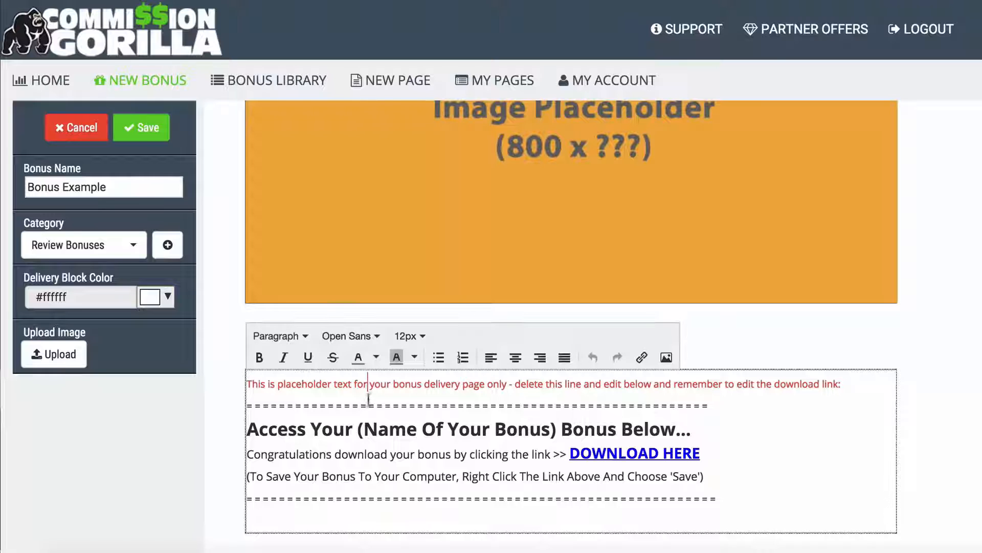
{"action": "left_click_drag", "start_coordinate": [842, 381], "coordinate": [252, 379]}
{"action": "key", "text": "BackSpace"}
{"action": "key", "text": "BackSpace"}
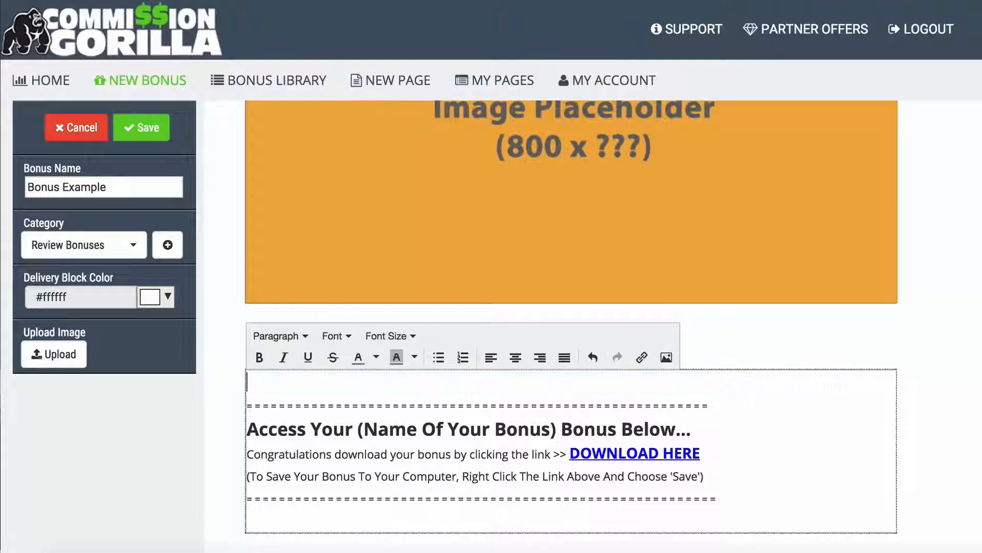
{"action": "left_click_drag", "start_coordinate": [359, 429], "coordinate": [542, 431]}
{"action": "left_click", "coordinate": [541, 431]}
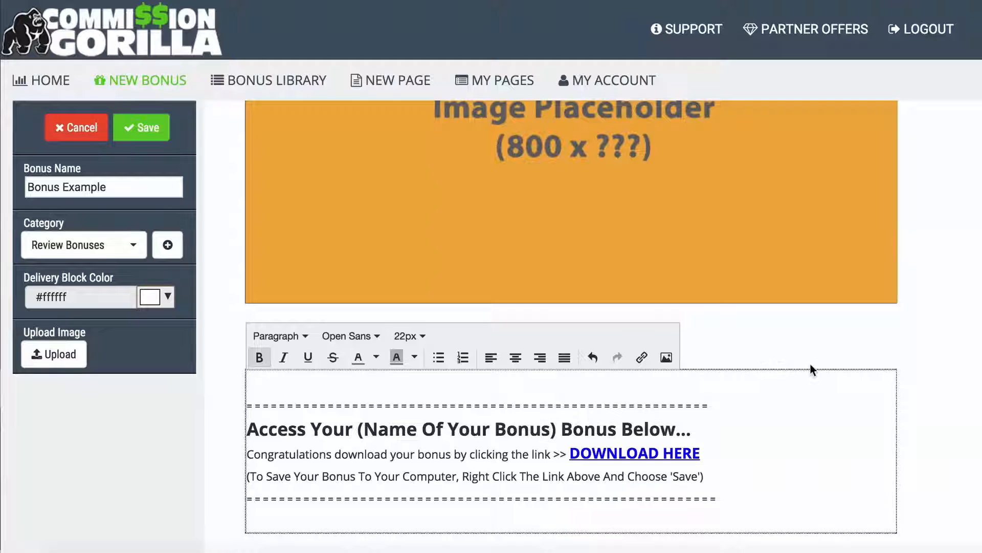
{"action": "left_click", "coordinate": [228, 427]}
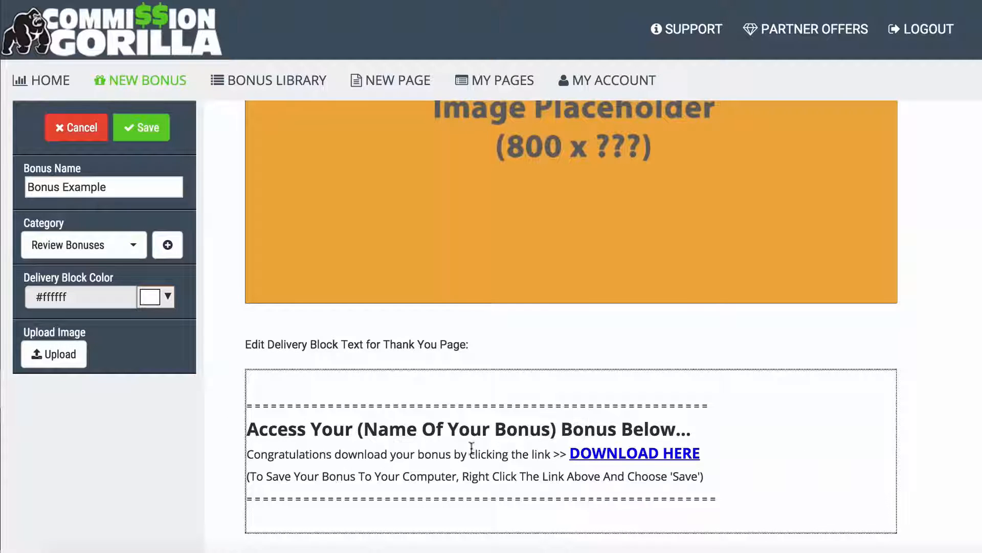
{"action": "left_click", "coordinate": [167, 298]}
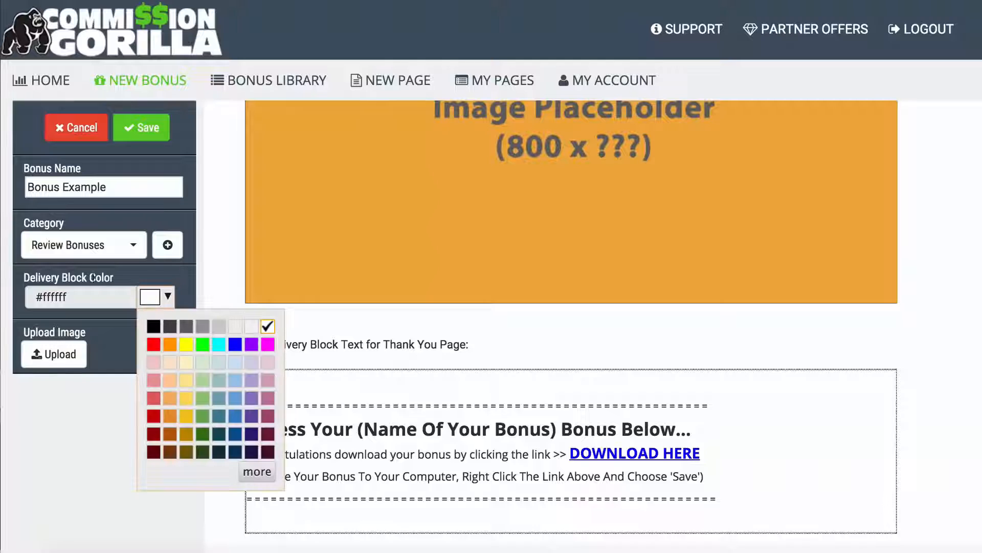
{"action": "left_click", "coordinate": [159, 344]}
{"action": "left_click", "coordinate": [161, 306]}
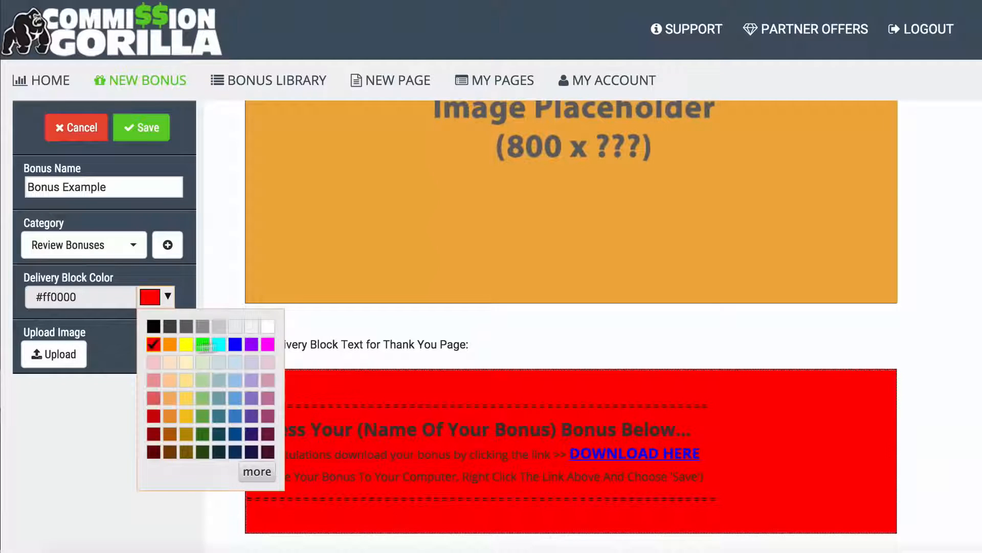
{"action": "left_click", "coordinate": [148, 324]}
{"action": "left_click", "coordinate": [149, 306]}
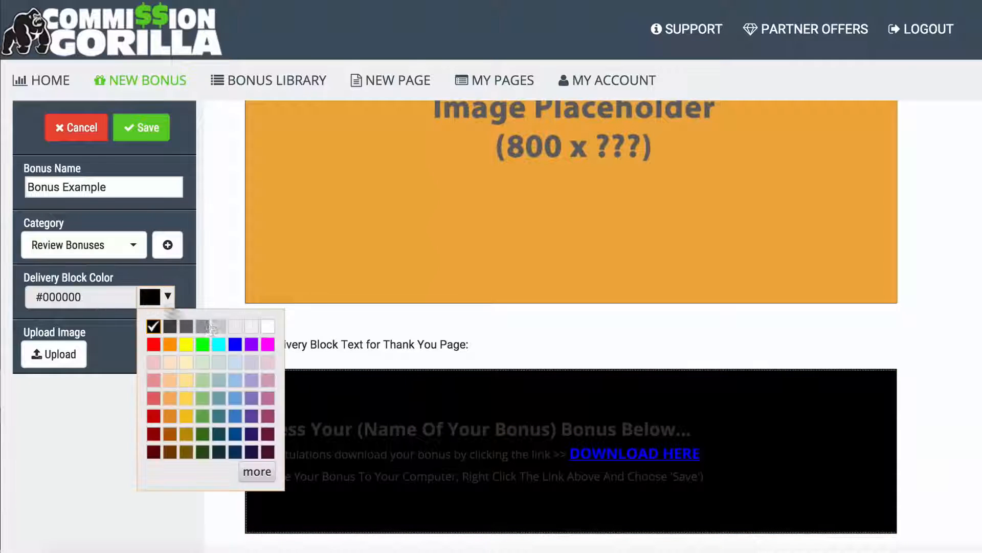
{"action": "left_click", "coordinate": [268, 324]}
{"action": "scroll", "coordinate": [216, 275], "scroll_direction": "up", "scroll_amount": 3}
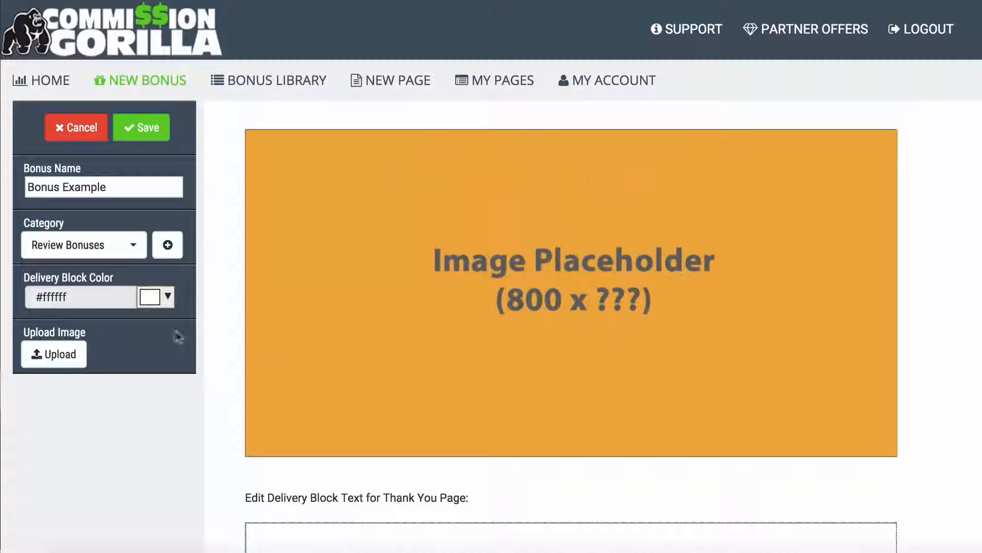
Step: Upload Media Buying 101.jpg from the CG DEMO BONUSES folder as the bonus image
{"action": "left_click", "coordinate": [54, 353]}
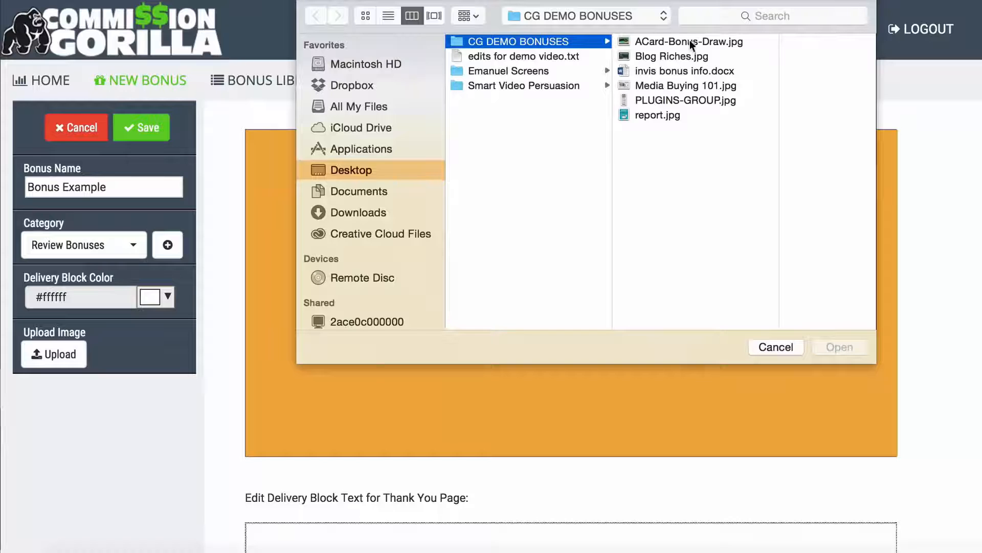
{"action": "left_click", "coordinate": [652, 84]}
{"action": "left_click", "coordinate": [838, 347]}
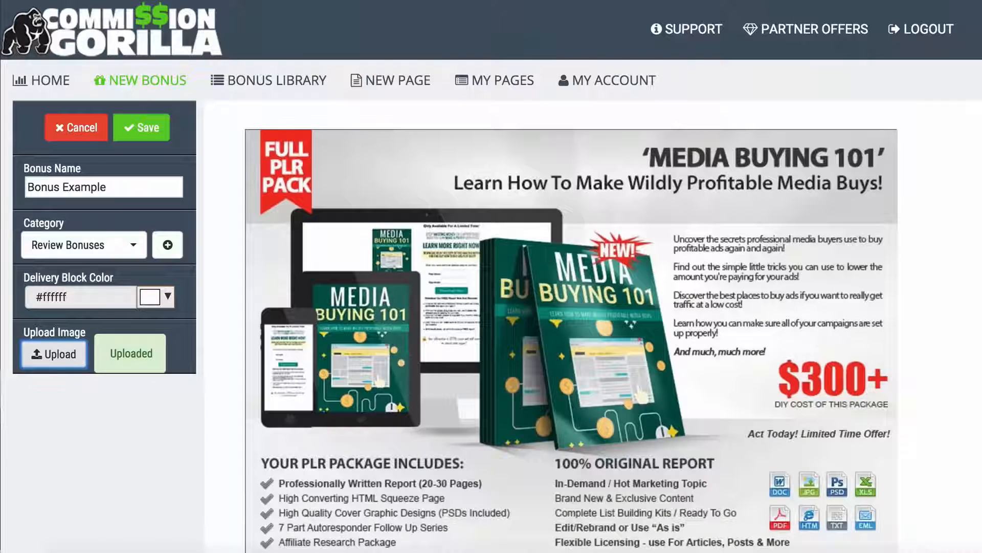
{"action": "scroll", "coordinate": [571, 327], "scroll_direction": "down", "scroll_amount": 1}
{"action": "scroll", "coordinate": [571, 327], "scroll_direction": "down", "scroll_amount": 1}
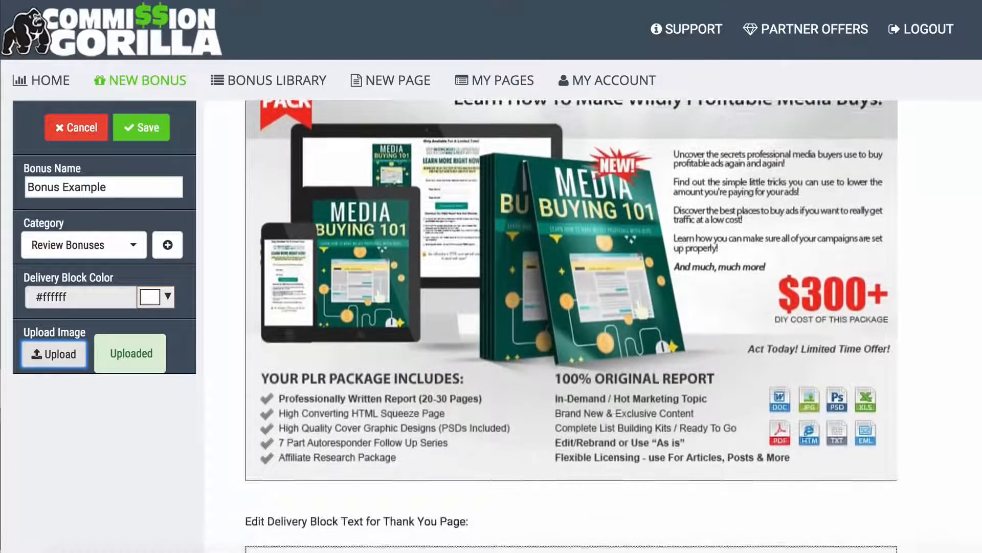
{"action": "scroll", "coordinate": [571, 328], "scroll_direction": "up", "scroll_amount": 1}
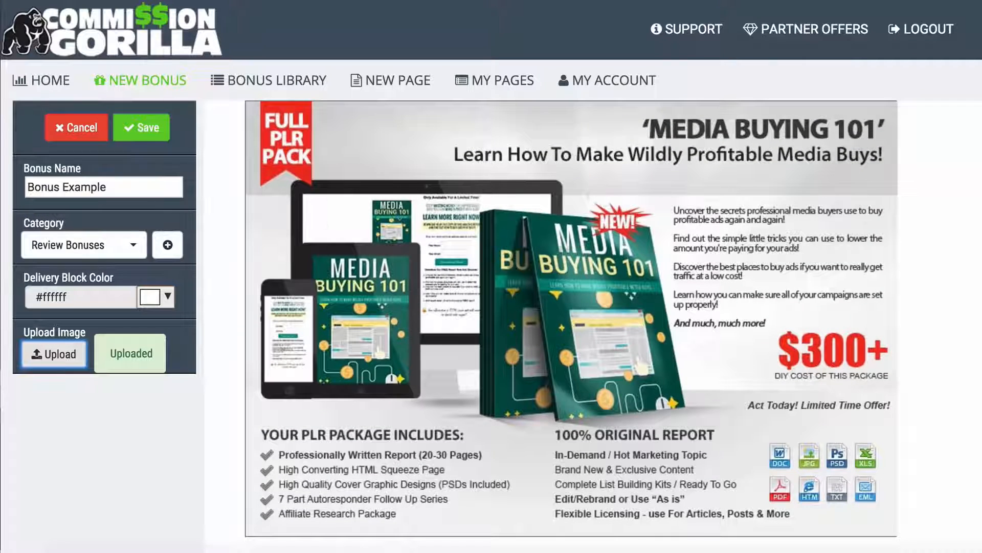
{"action": "scroll", "coordinate": [562, 232], "scroll_direction": "up", "scroll_amount": 1}
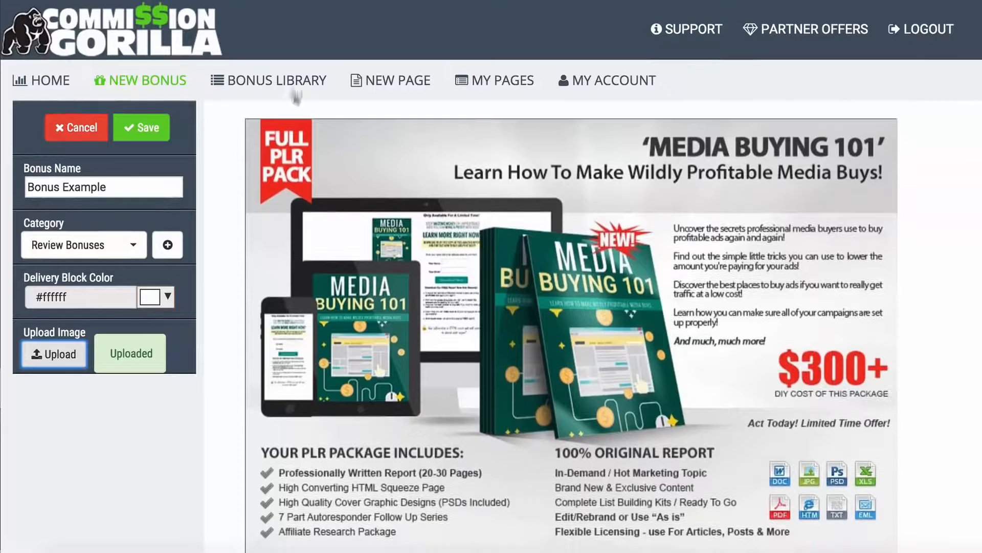
Step: Save Bonus Example and preview it from its Bonus Library row
{"action": "left_click", "coordinate": [138, 132]}
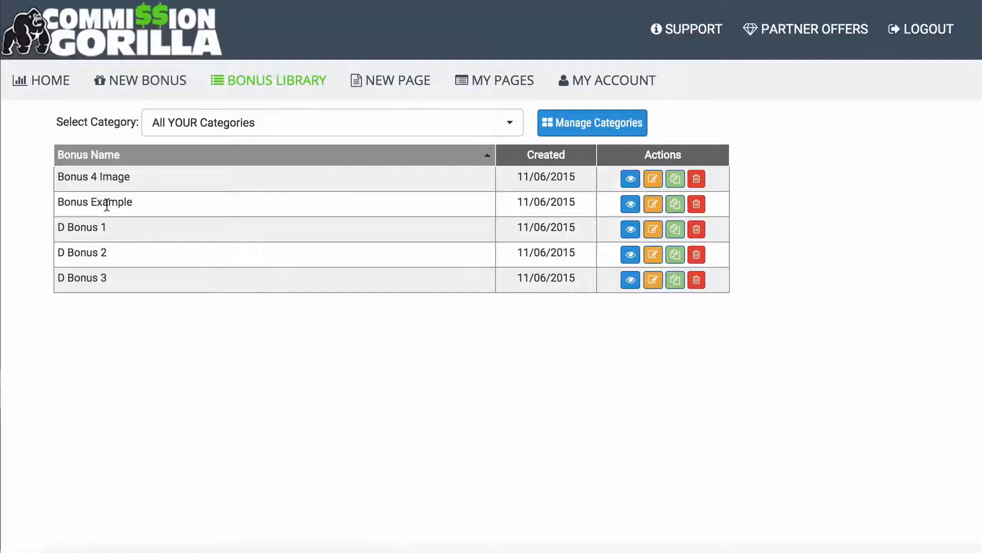
{"action": "left_click", "coordinate": [631, 203]}
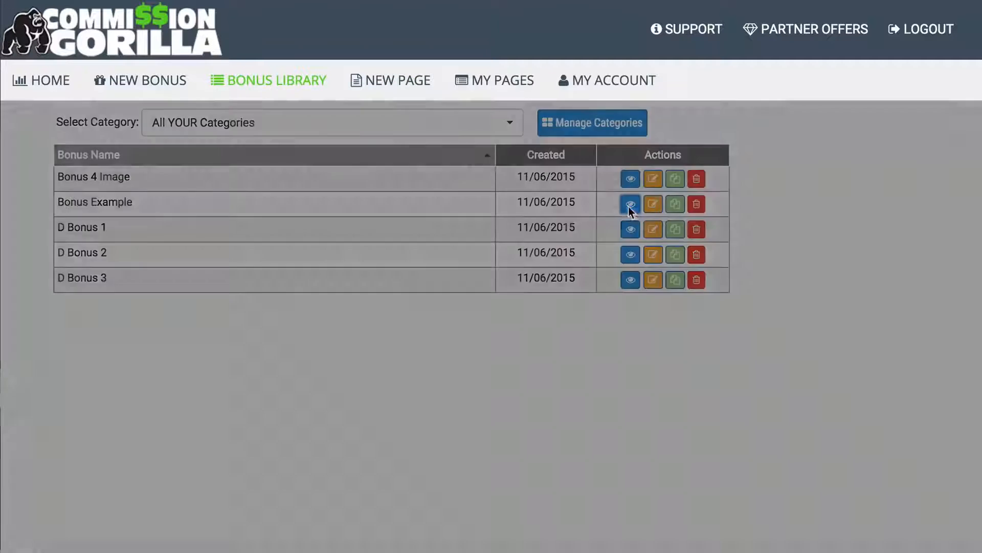
Step: Close the bonus preview and begin a blank new page
{"action": "scroll", "coordinate": [293, 272], "scroll_direction": "down", "scroll_amount": 2}
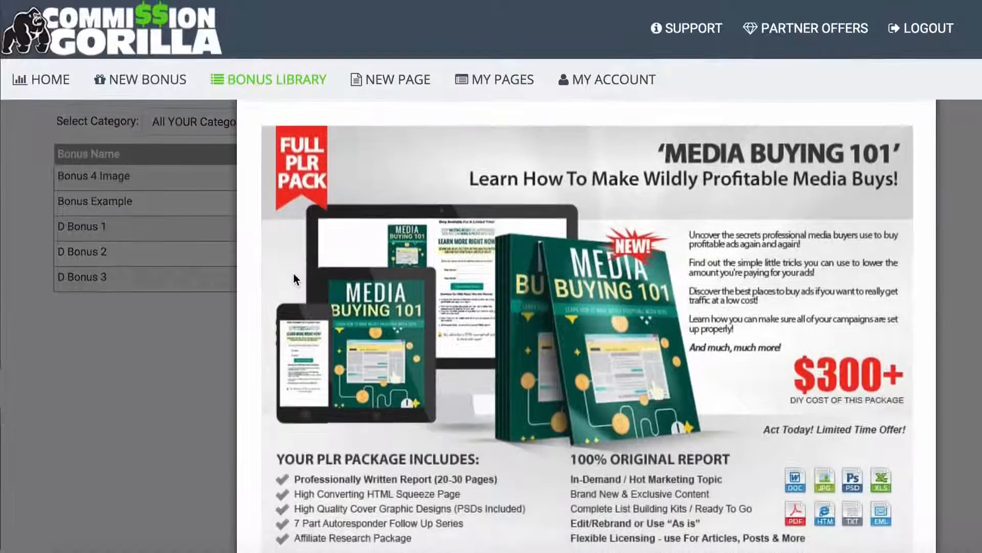
{"action": "left_click", "coordinate": [143, 387]}
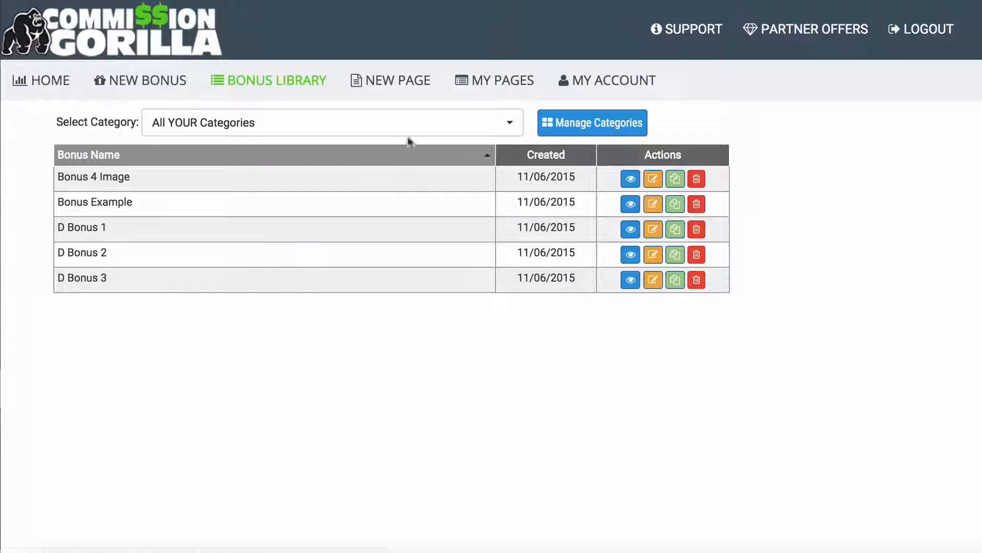
{"action": "left_click", "coordinate": [389, 78]}
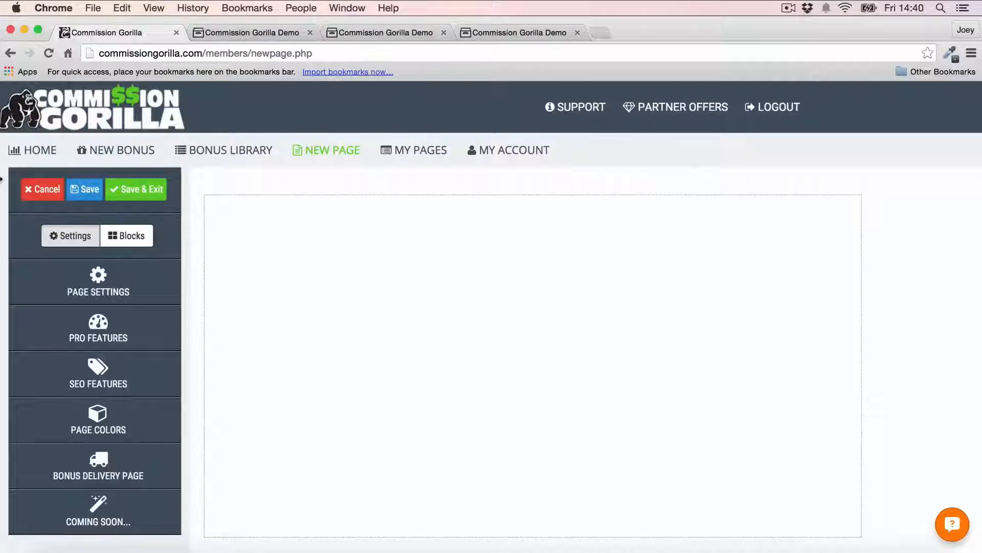
Step: Look through Page Settings and SEO Features, then show Page Colors with both colours #ffffff
{"action": "left_click", "coordinate": [113, 282]}
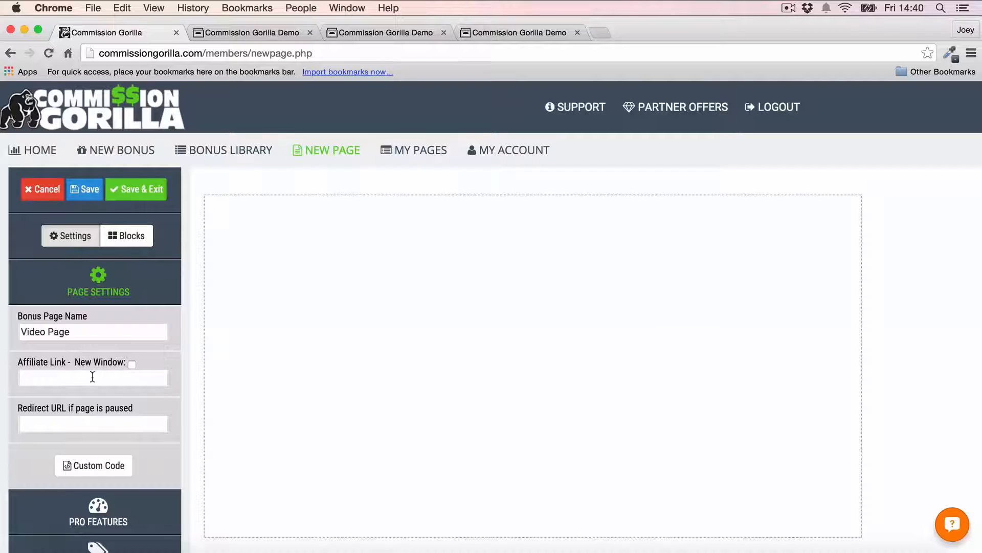
{"action": "left_click", "coordinate": [95, 290]}
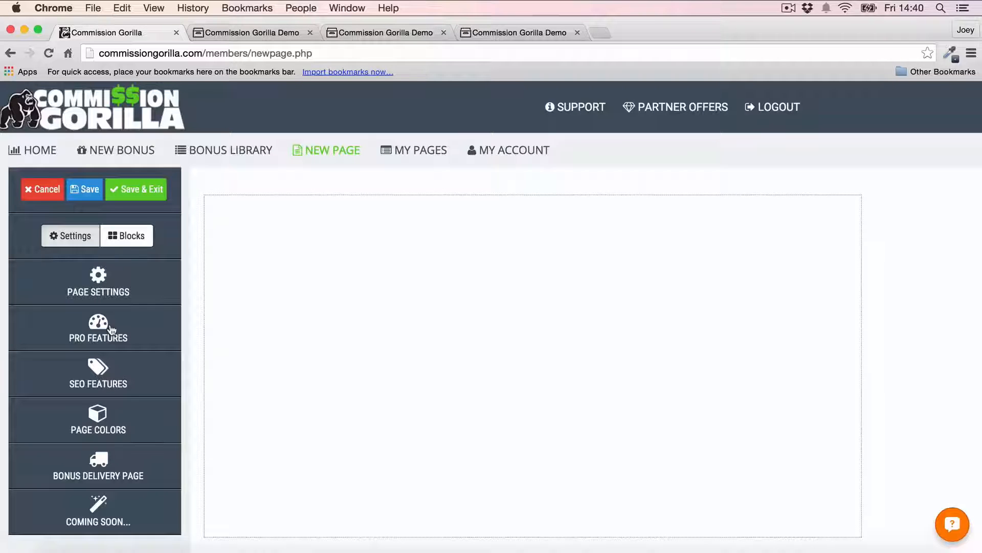
{"action": "left_click", "coordinate": [108, 378]}
{"action": "scroll", "coordinate": [109, 345], "scroll_direction": "down", "scroll_amount": 4}
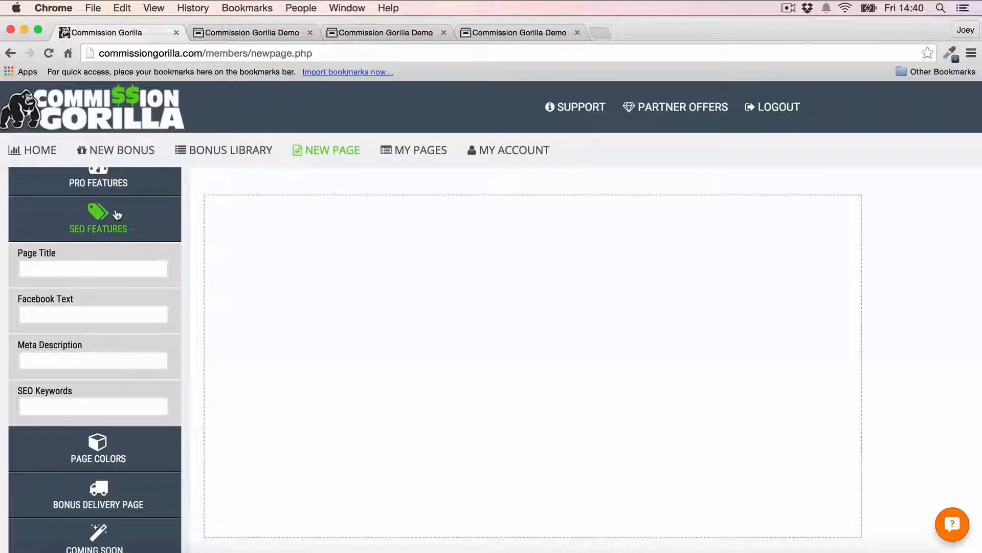
{"action": "left_click", "coordinate": [94, 220]}
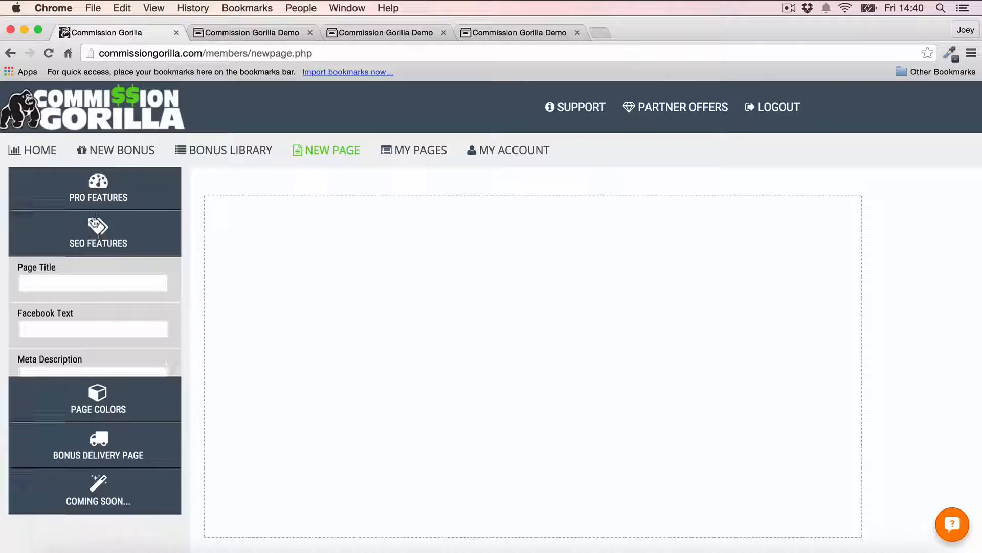
{"action": "left_click", "coordinate": [91, 398]}
{"action": "scroll", "coordinate": [120, 279], "scroll_direction": "down", "scroll_amount": 3}
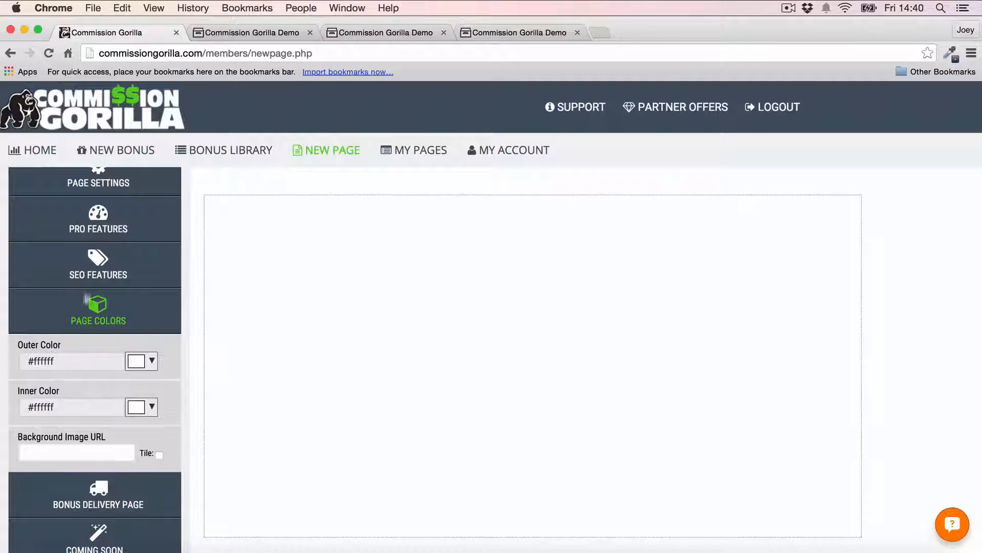
Step: Set the outer colour to #eeeeee; after trying black and greys, keep the inner colour #ffffff
{"action": "left_click", "coordinate": [143, 361]}
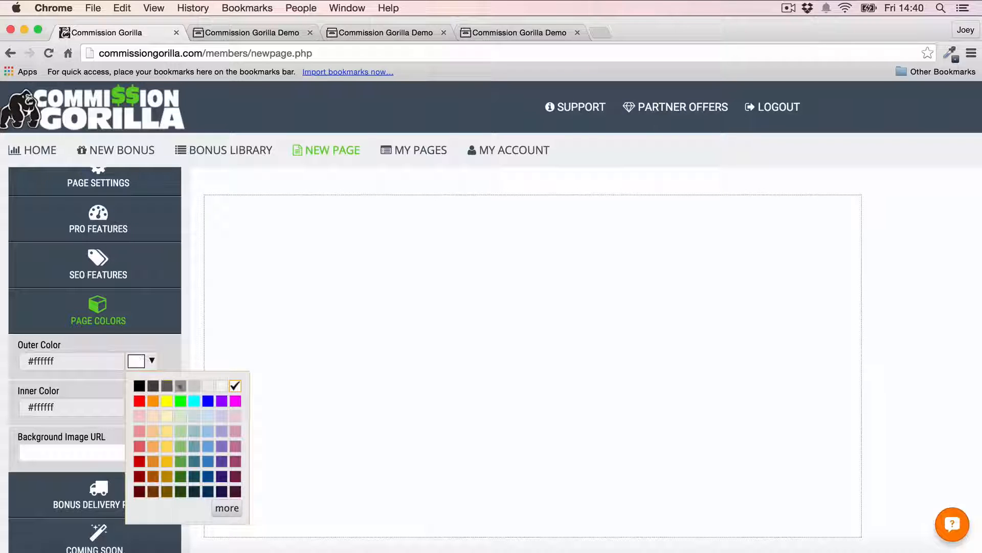
{"action": "left_click", "coordinate": [207, 387]}
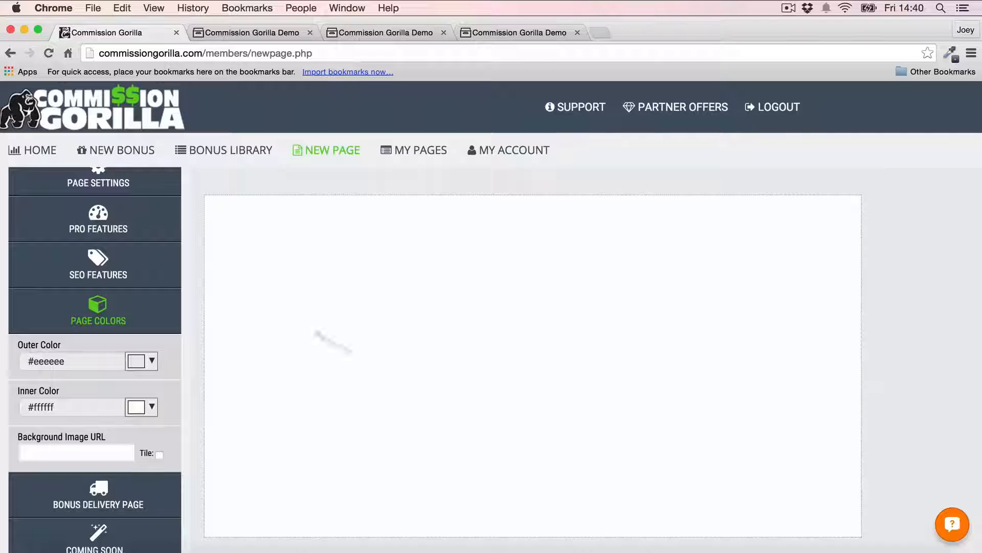
{"action": "left_click", "coordinate": [149, 407]}
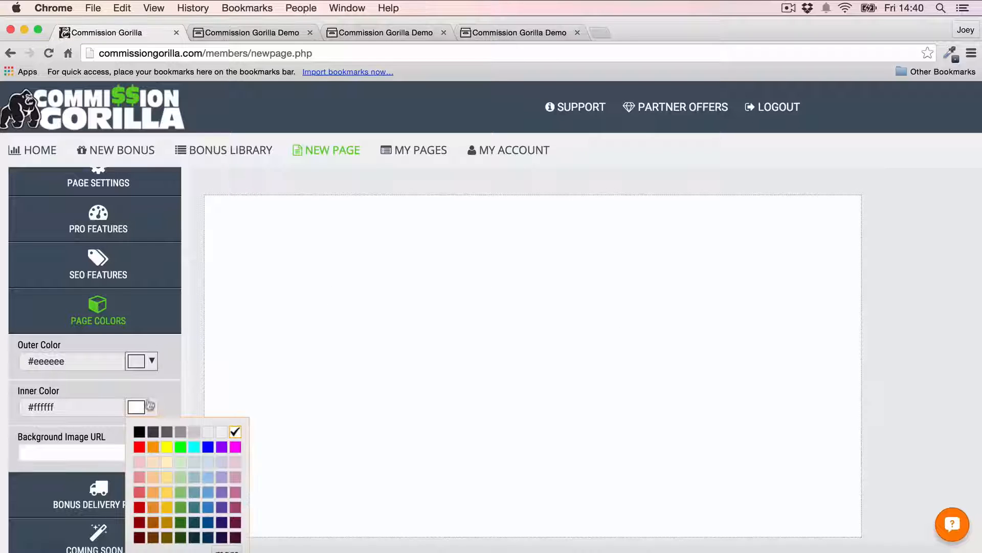
{"action": "left_click", "coordinate": [140, 432]}
{"action": "left_click", "coordinate": [150, 407]}
{"action": "left_click", "coordinate": [153, 432]}
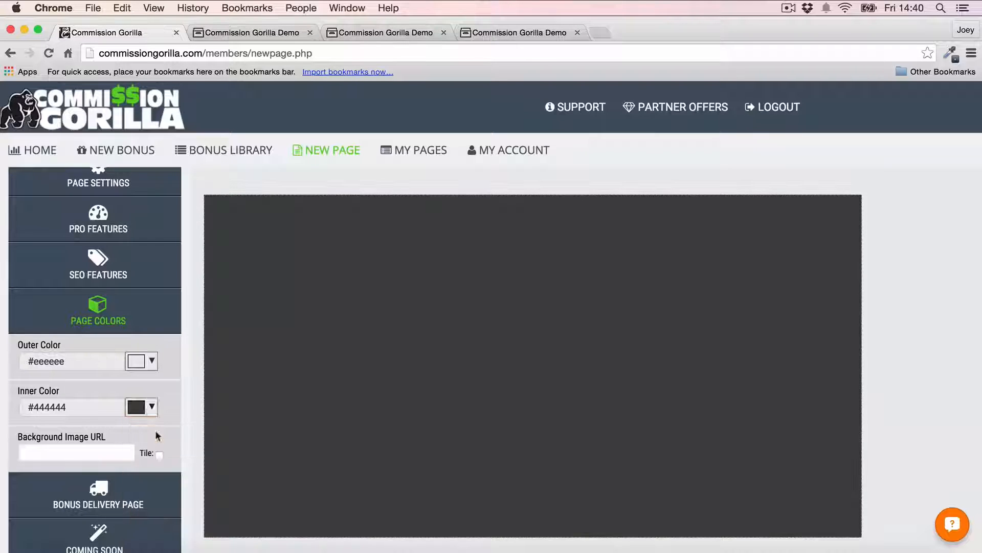
{"action": "left_click", "coordinate": [150, 407]}
{"action": "left_click", "coordinate": [167, 432]}
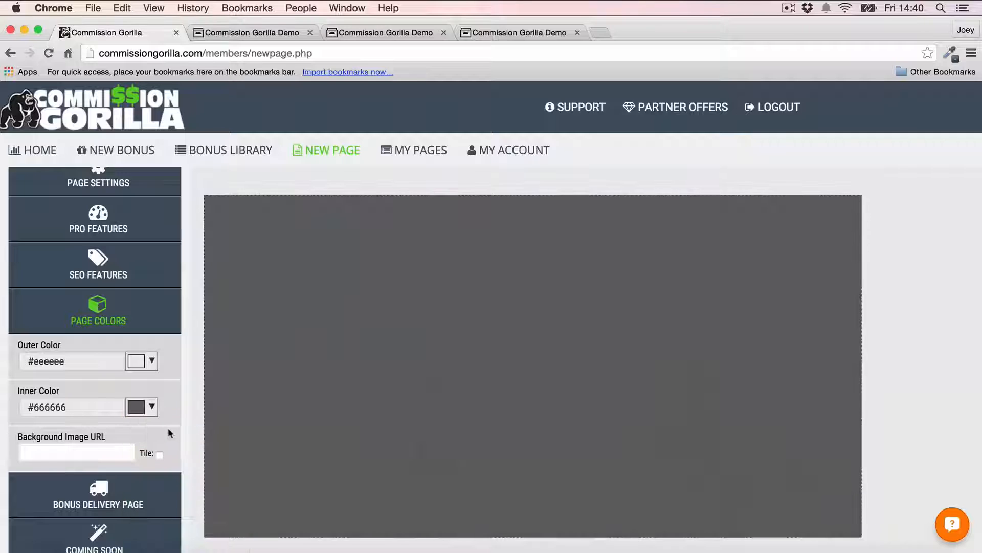
{"action": "left_click", "coordinate": [152, 408]}
{"action": "left_click", "coordinate": [233, 433]}
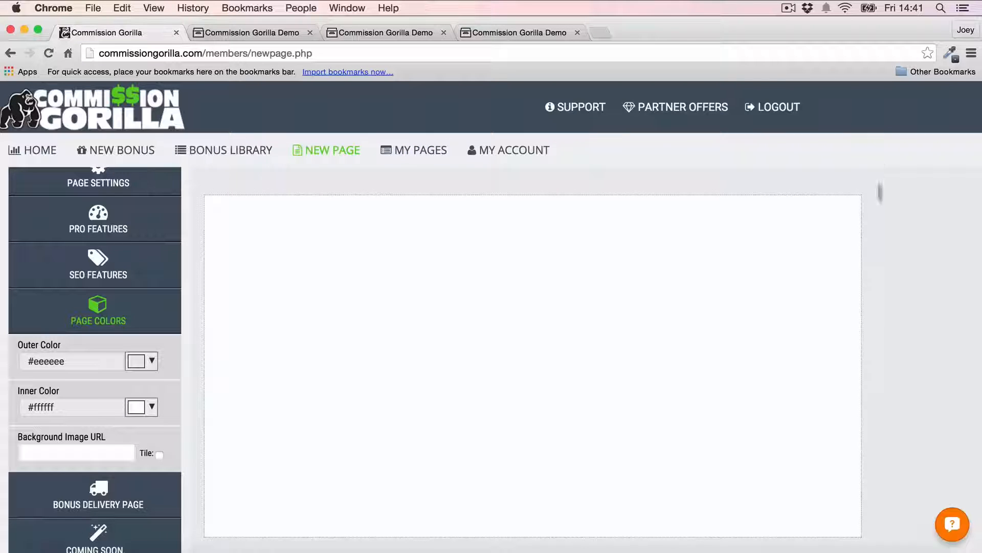
{"action": "left_click", "coordinate": [104, 314]}
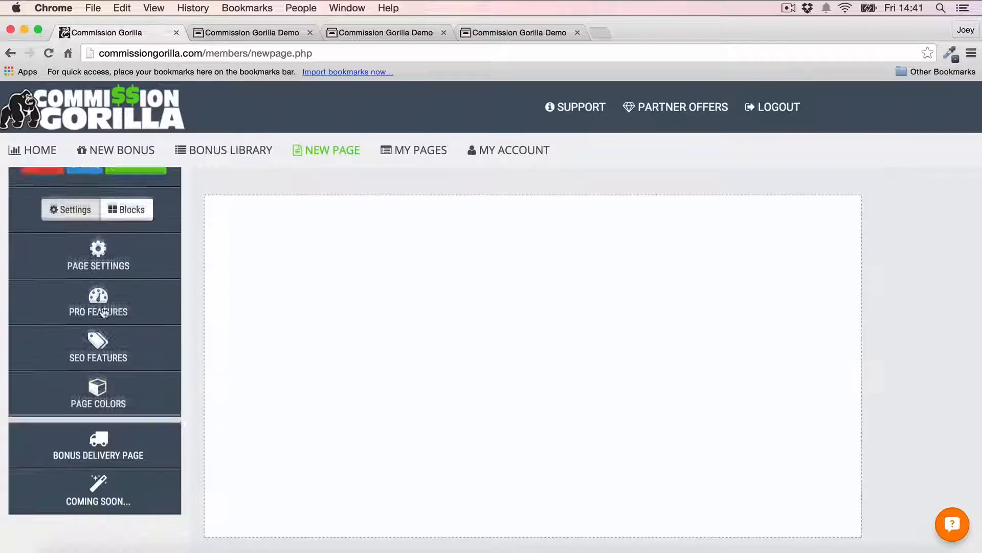
Step: Enter 'Test' as the Thank You Page Filename under Bonus Delivery Page
{"action": "left_click", "coordinate": [99, 445]}
{"action": "scroll", "coordinate": [139, 353], "scroll_direction": "down", "scroll_amount": 4}
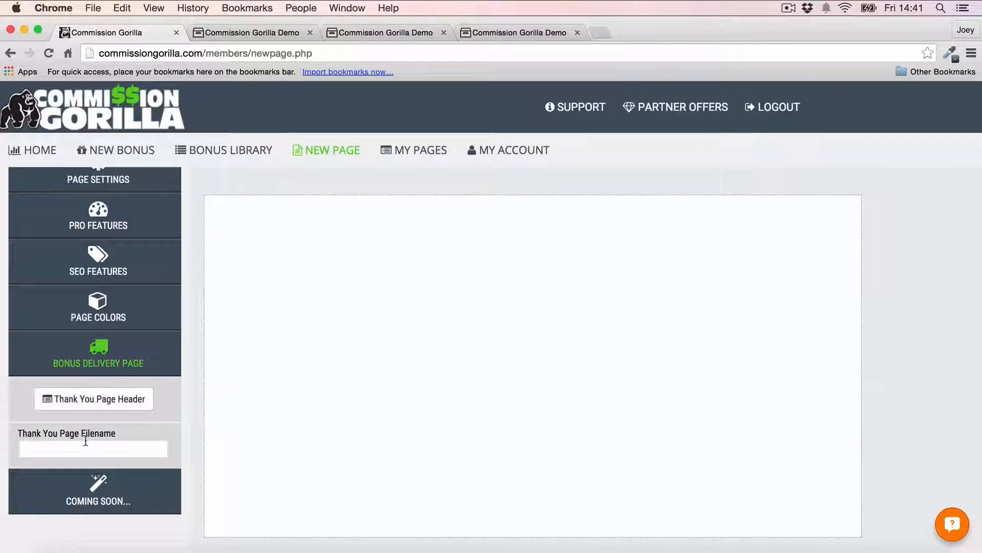
{"action": "left_click", "coordinate": [121, 436]}
{"action": "type", "text": "Test"}
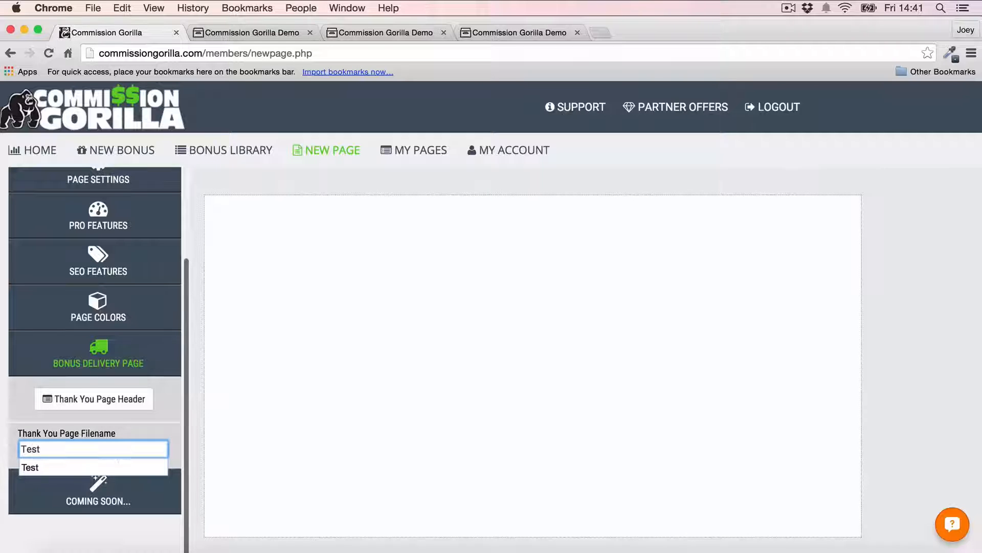
{"action": "left_click", "coordinate": [103, 521]}
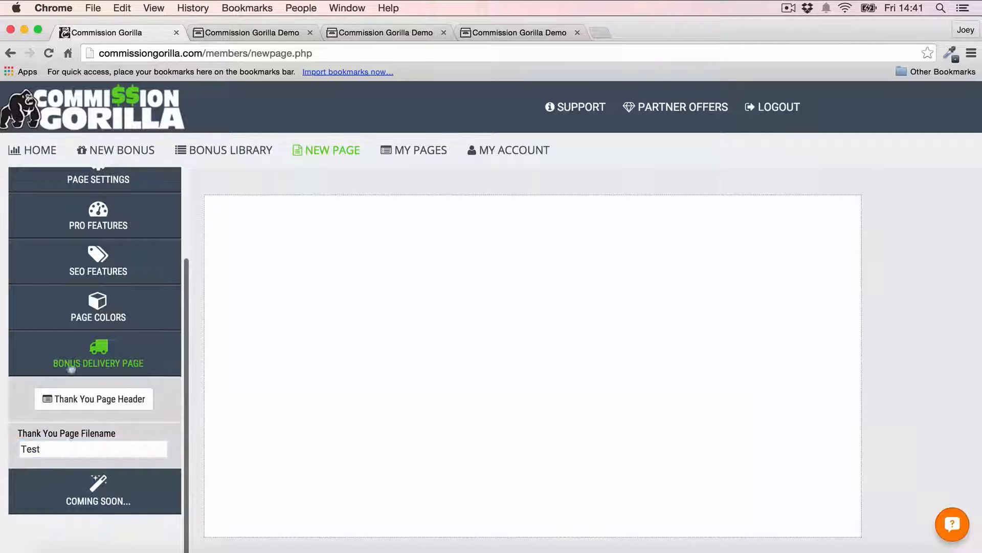
{"action": "scroll", "coordinate": [103, 326], "scroll_direction": "up", "scroll_amount": 4}
{"action": "scroll", "coordinate": [102, 325], "scroll_direction": "up", "scroll_amount": 2}
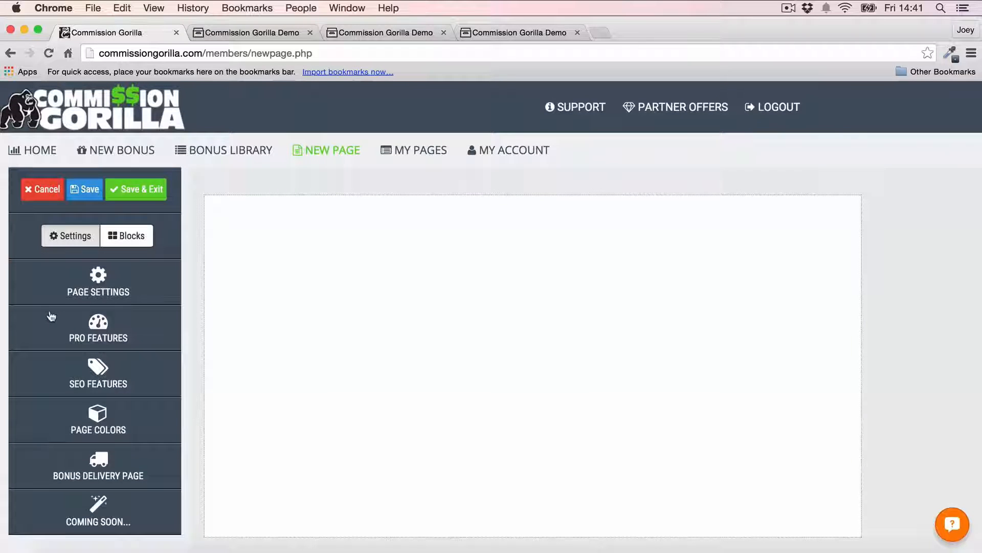
Step: Add a text block to the empty page with the headline 'Awesome Bonus Package For Commission Gorilla!'
{"action": "left_click", "coordinate": [132, 236]}
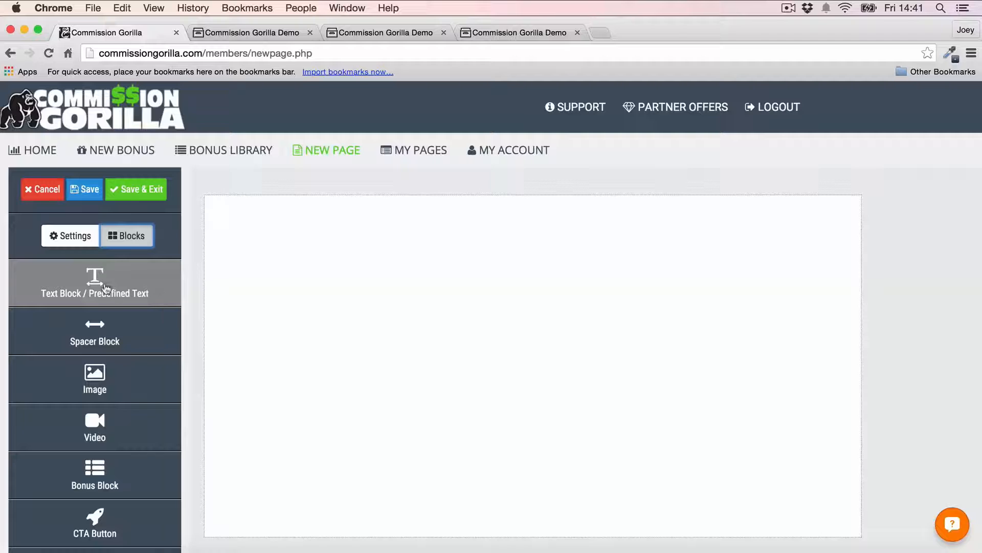
{"action": "left_click_drag", "start_coordinate": [105, 288], "coordinate": [515, 258]}
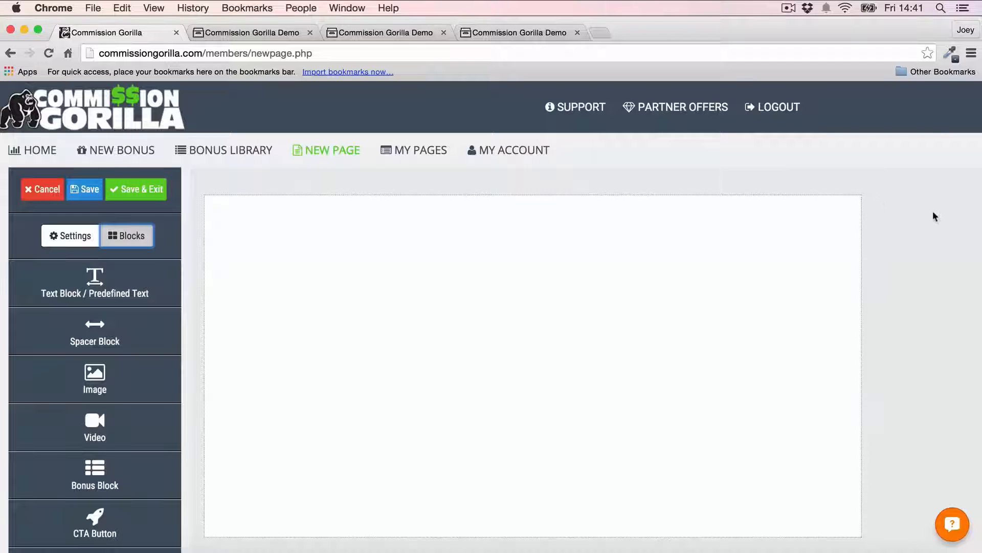
{"action": "scroll", "coordinate": [125, 314], "scroll_direction": "down", "scroll_amount": 3}
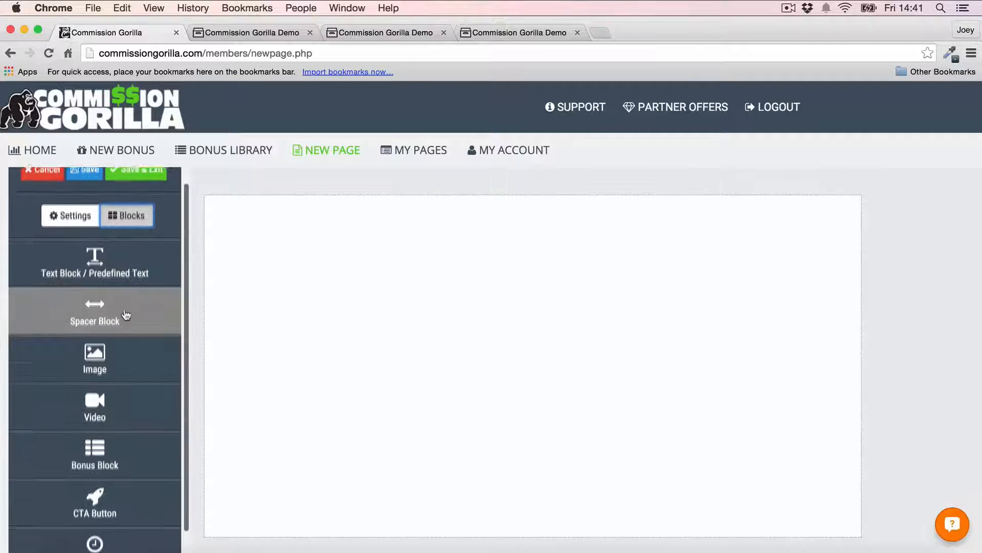
{"action": "scroll", "coordinate": [126, 315], "scroll_direction": "down", "scroll_amount": 2}
{"action": "scroll", "coordinate": [125, 315], "scroll_direction": "up", "scroll_amount": 1}
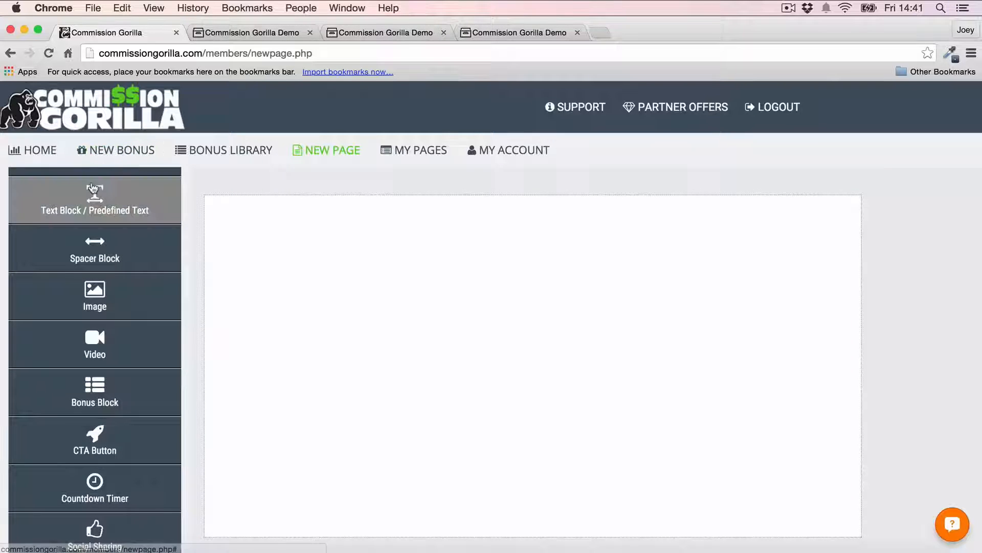
{"action": "left_click_drag", "start_coordinate": [97, 207], "coordinate": [355, 244]}
{"action": "left_click", "coordinate": [356, 212]}
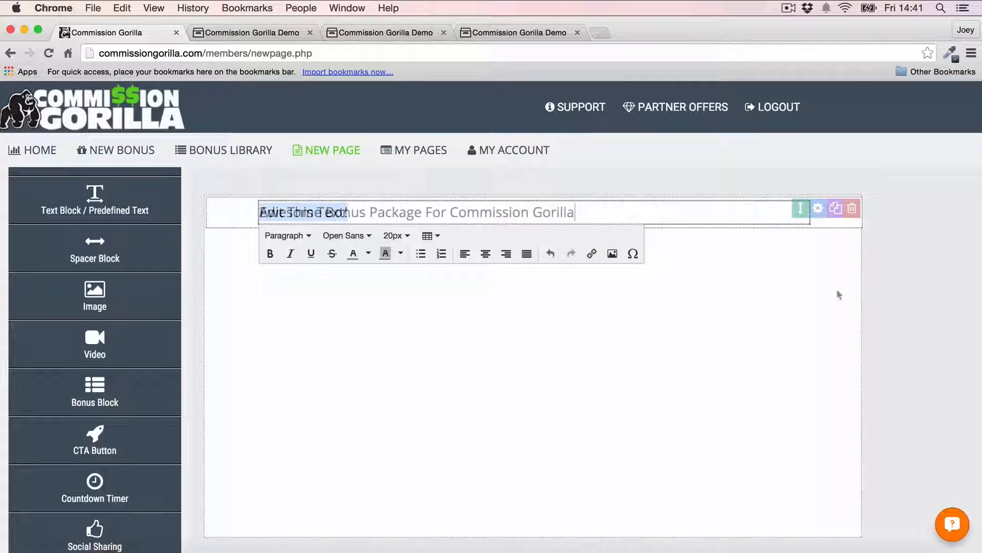
{"action": "type", "text": "!"}
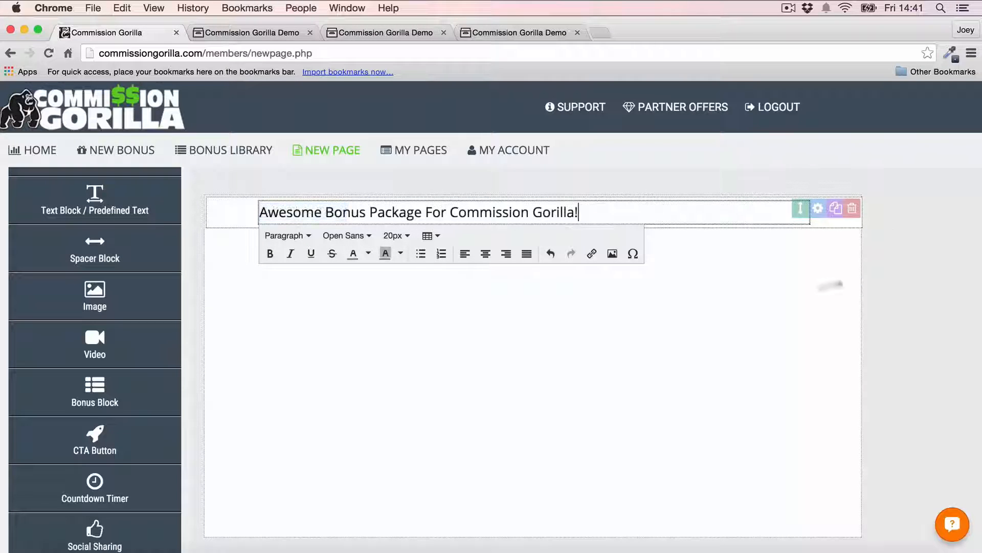
Step: Format the whole headline at 29px, bold, in the Montserrat font
{"action": "key", "text": "super+a"}
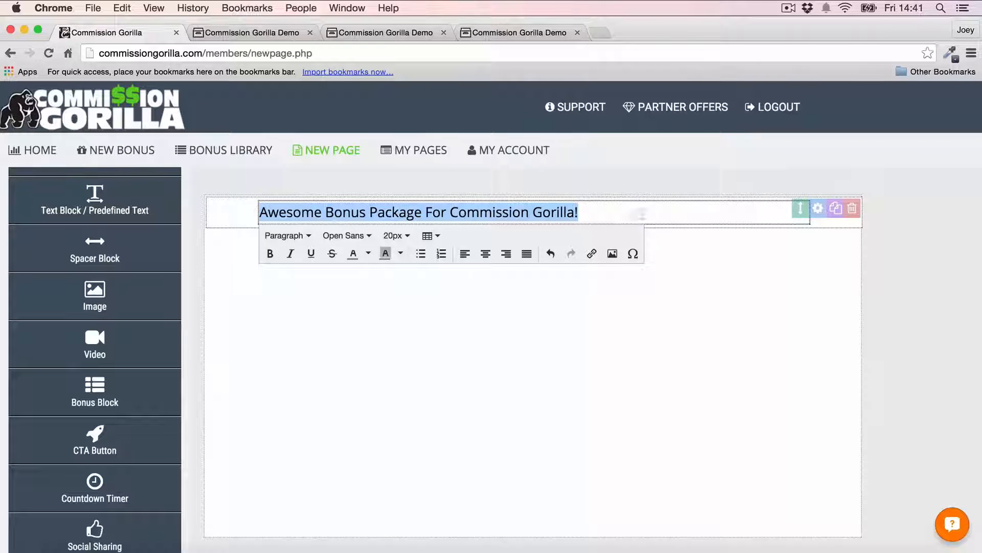
{"action": "left_click", "coordinate": [396, 235]}
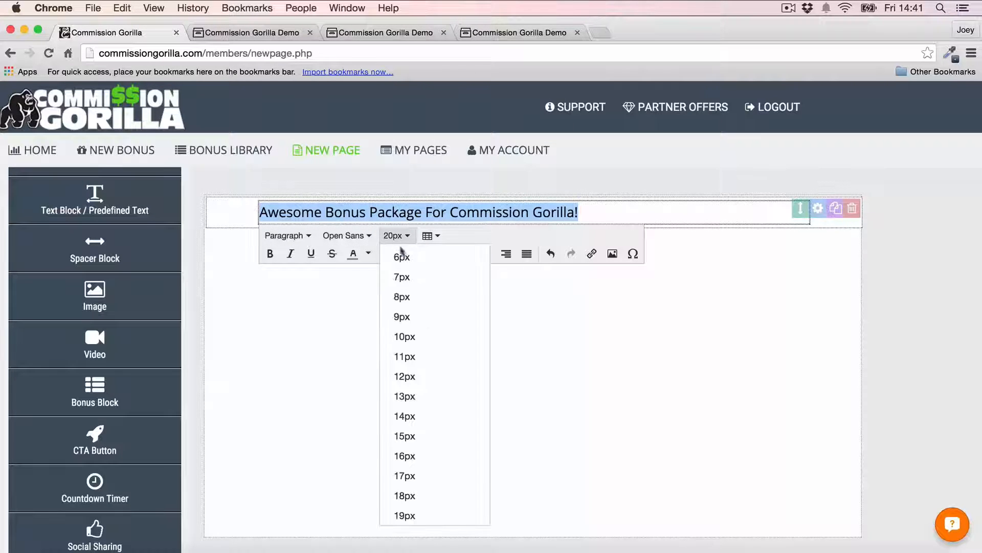
{"action": "scroll", "coordinate": [428, 353], "scroll_direction": "down", "scroll_amount": 10}
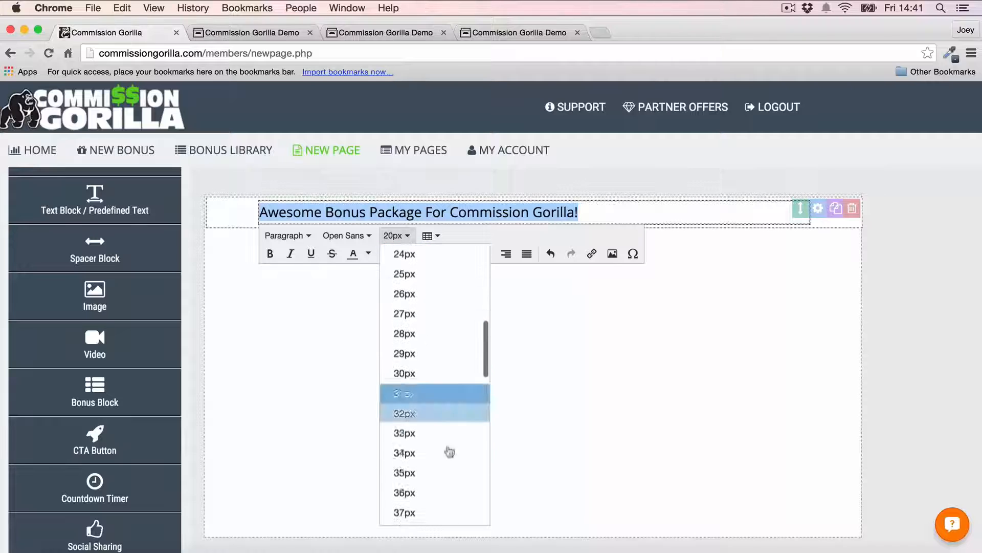
{"action": "left_click", "coordinate": [404, 490]}
{"action": "left_click", "coordinate": [397, 286]}
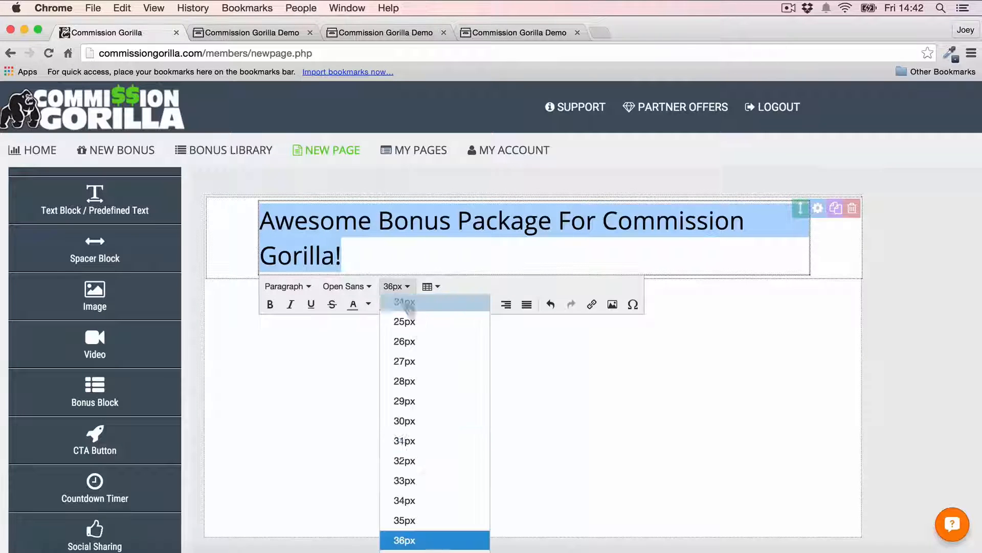
{"action": "scroll", "coordinate": [426, 460], "scroll_direction": "up", "scroll_amount": 1}
{"action": "left_click", "coordinate": [409, 425]}
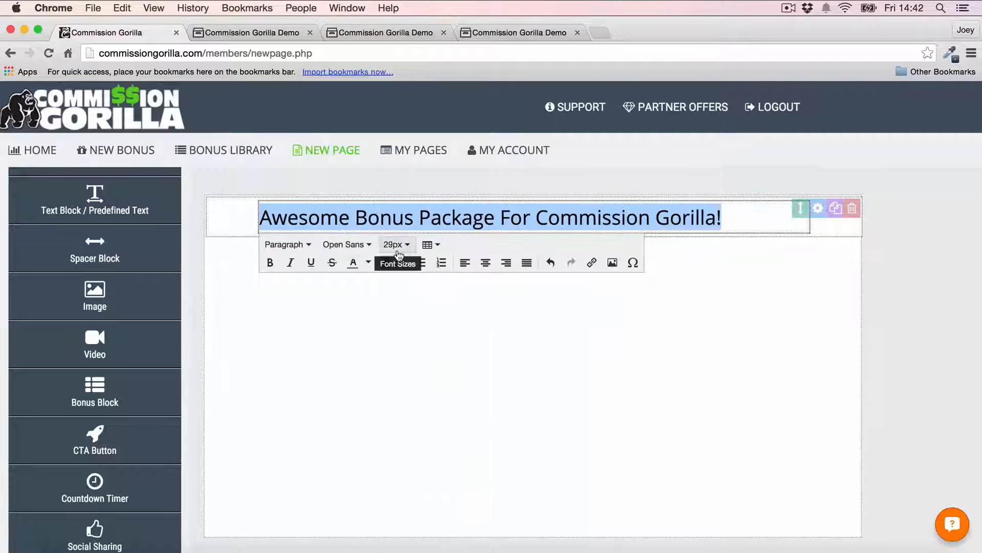
{"action": "left_click", "coordinate": [271, 264]}
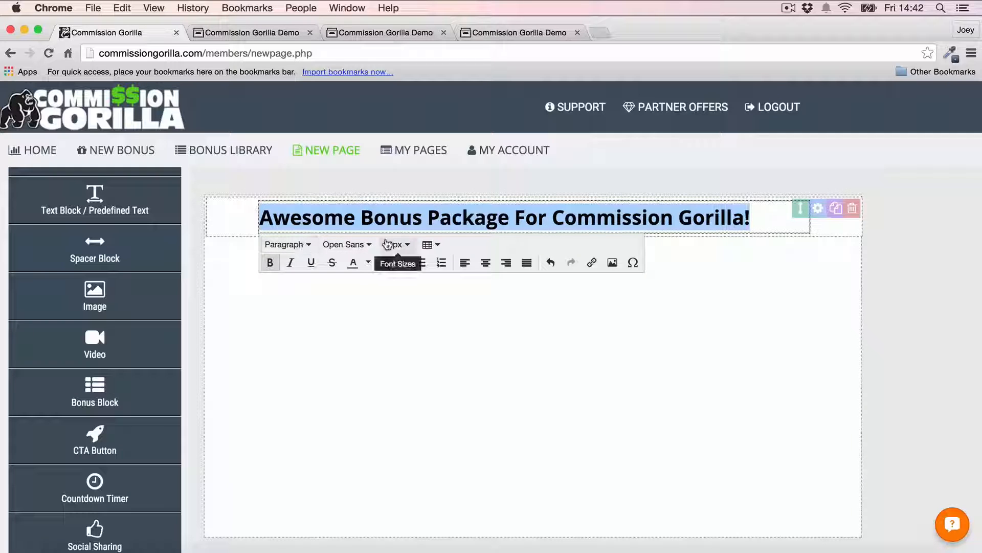
{"action": "left_click", "coordinate": [344, 244]}
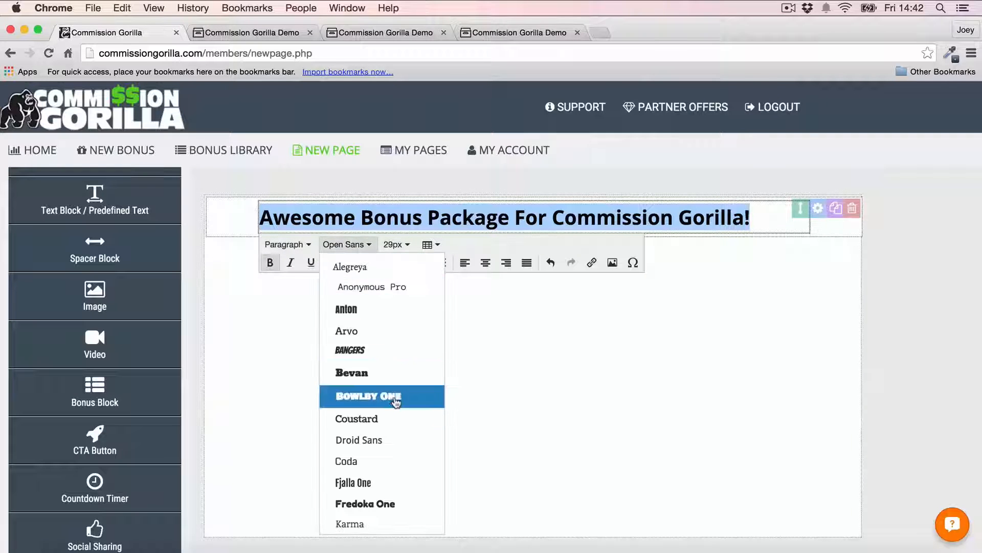
{"action": "scroll", "coordinate": [395, 402], "scroll_direction": "down", "scroll_amount": 5}
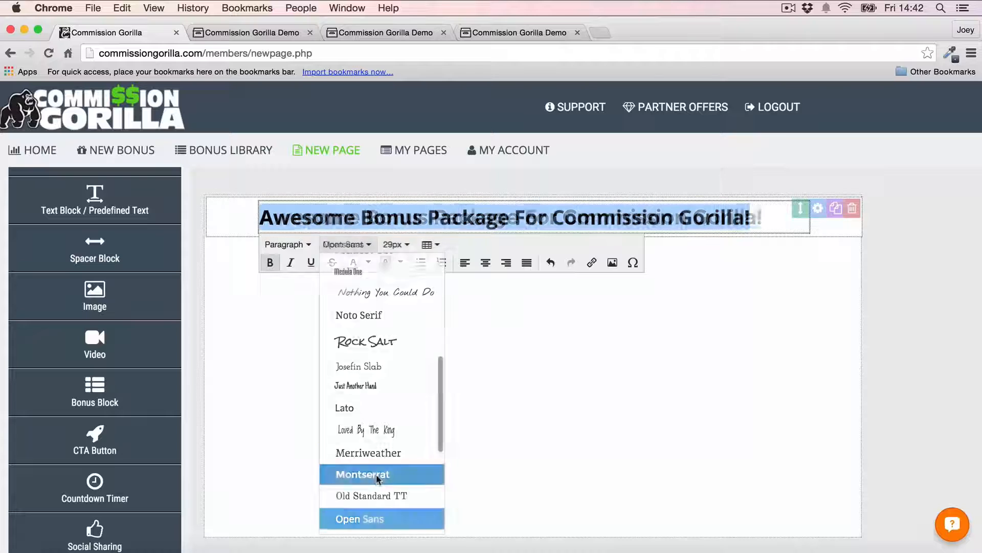
{"action": "left_click", "coordinate": [379, 473]}
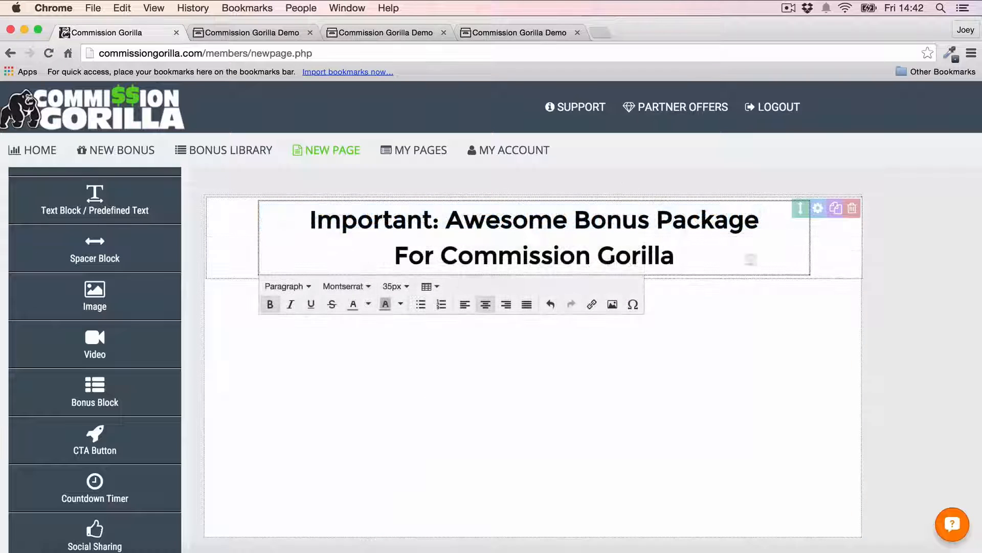
Step: Colour the words 'Awesome Bonus' in the headline orange
{"action": "left_click_drag", "start_coordinate": [446, 220], "coordinate": [647, 215]}
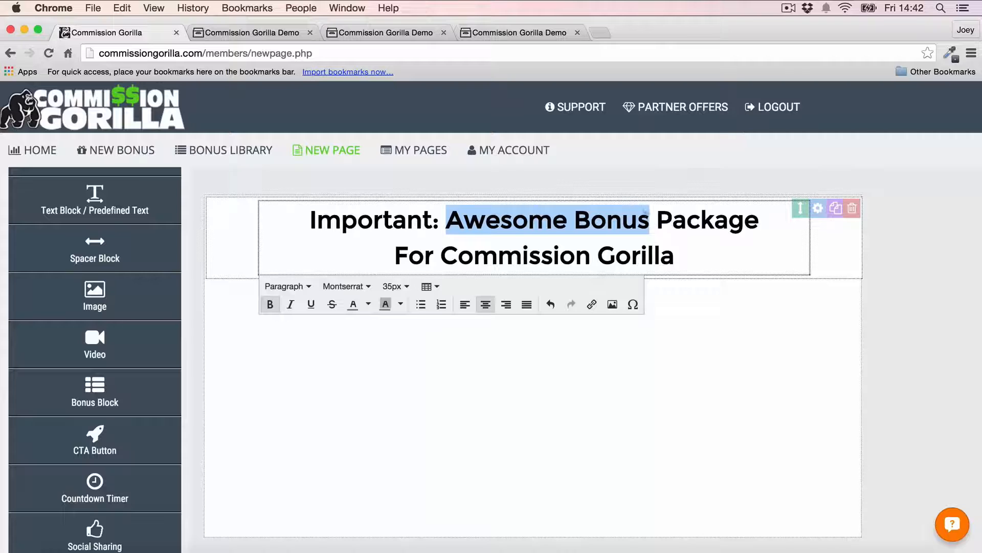
{"action": "left_click", "coordinate": [369, 305]}
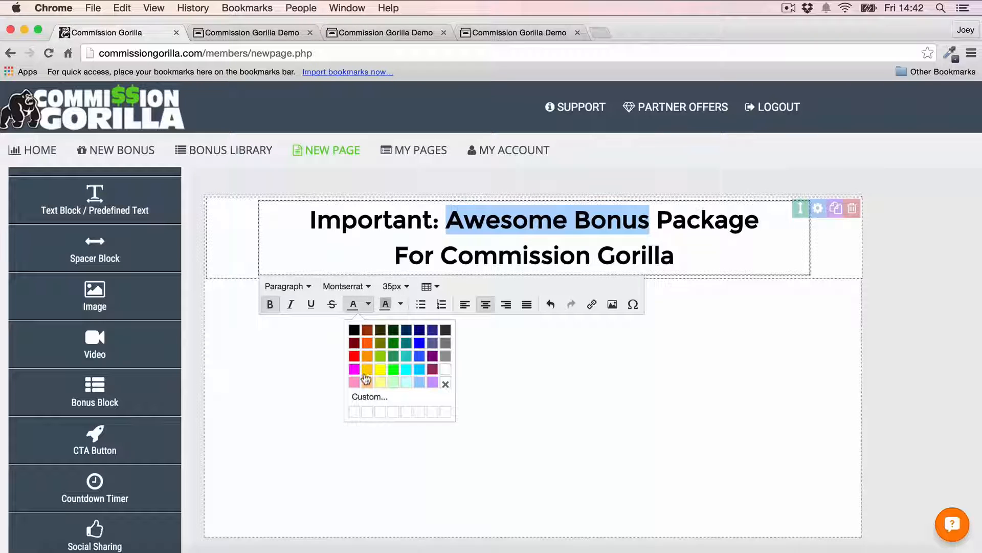
{"action": "left_click", "coordinate": [367, 356]}
{"action": "left_click", "coordinate": [924, 249]}
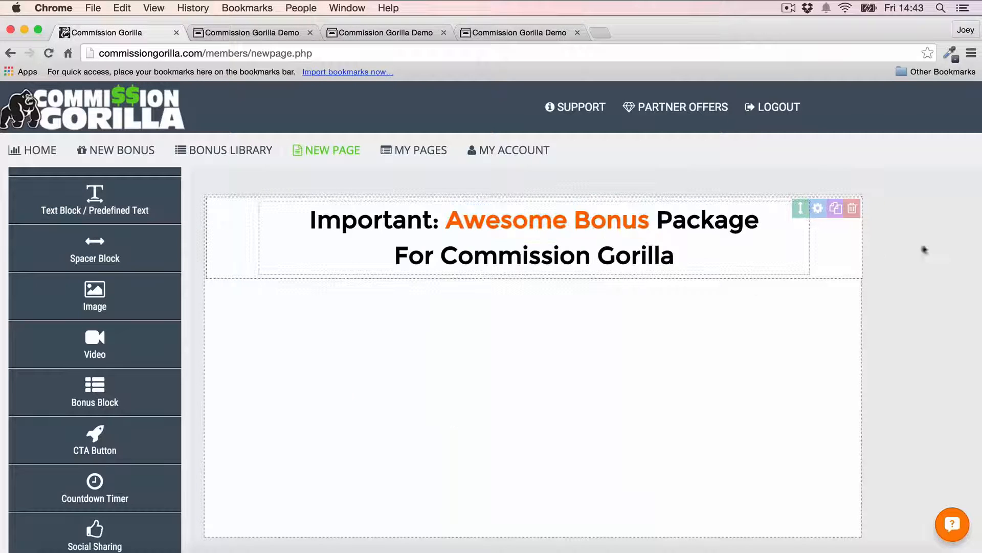
Step: Give 'Commission Gorilla' a yellow highlight and add a 20px spacer below the headline
{"action": "left_click", "coordinate": [434, 264]}
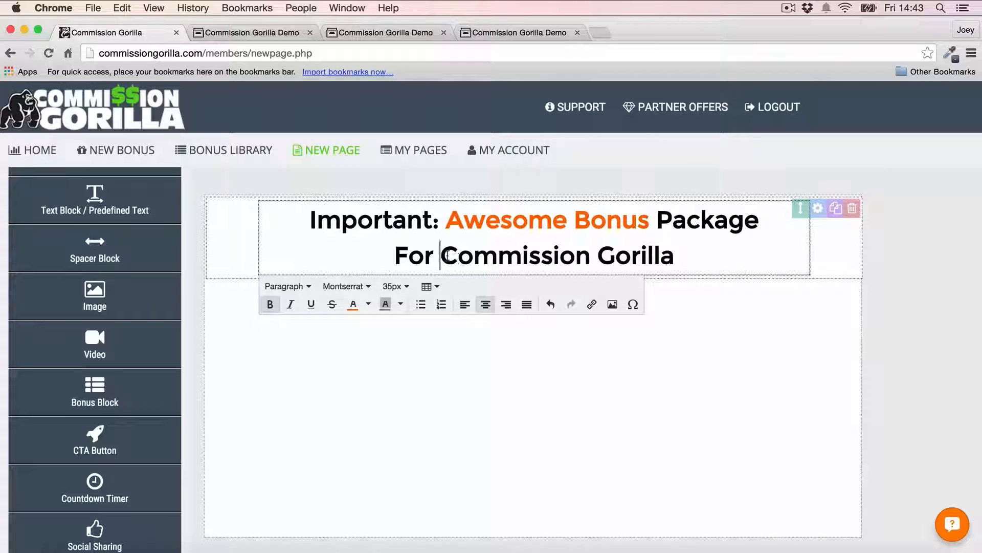
{"action": "left_click_drag", "start_coordinate": [447, 256], "coordinate": [721, 254]}
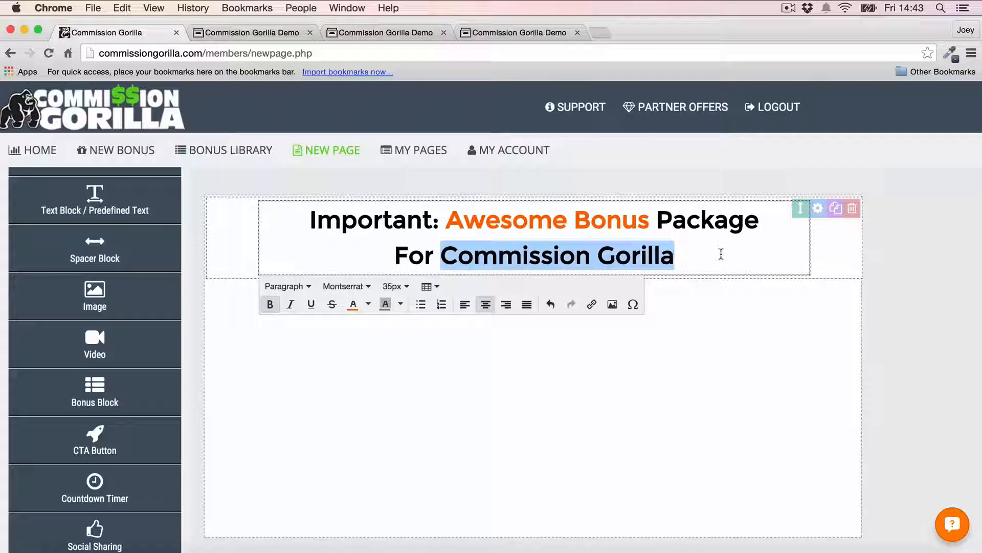
{"action": "left_click", "coordinate": [401, 305]}
{"action": "left_click", "coordinate": [413, 369]}
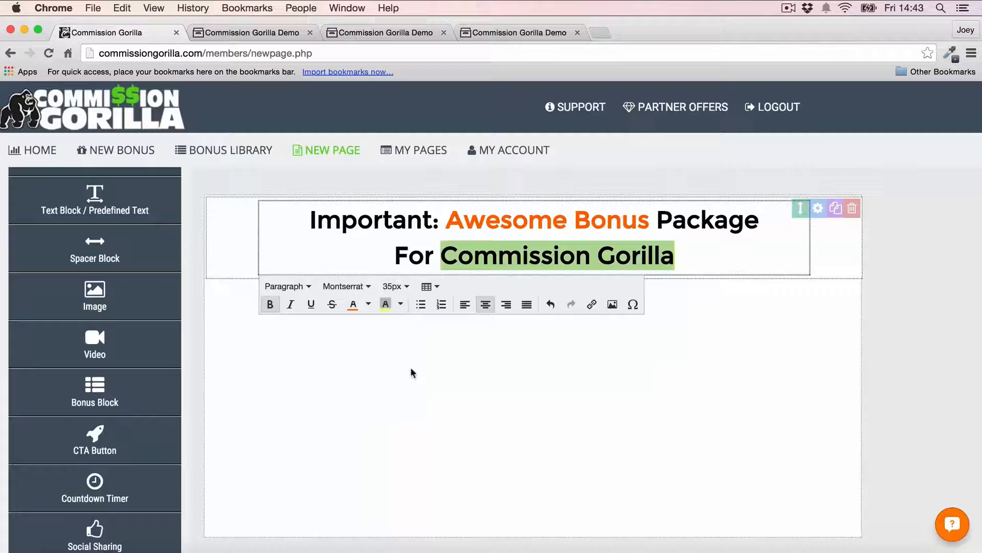
{"action": "left_click", "coordinate": [876, 301]}
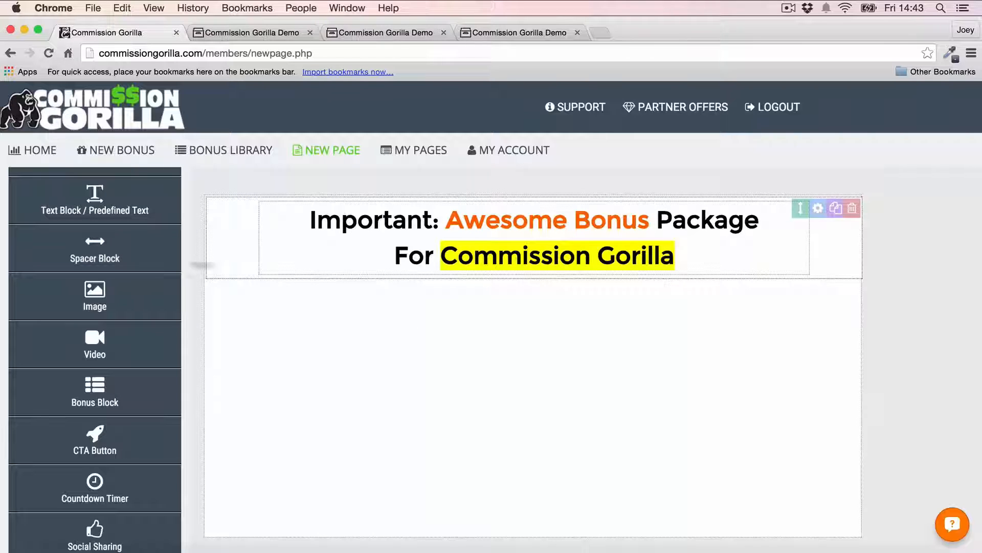
{"action": "left_click_drag", "start_coordinate": [95, 251], "coordinate": [415, 291]}
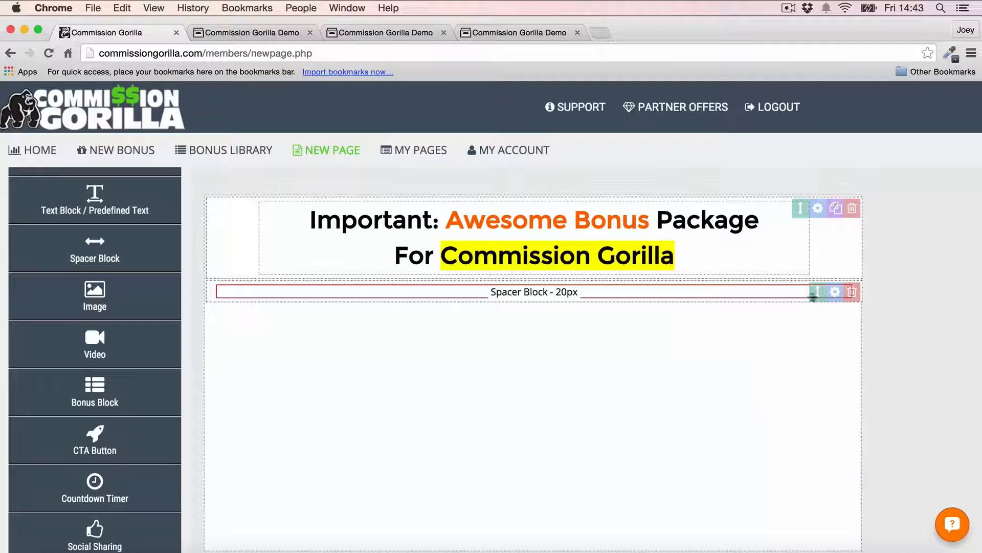
Step: Move a spacer above the headline and set its height to 24px
{"action": "left_click_drag", "start_coordinate": [818, 292], "coordinate": [821, 215]}
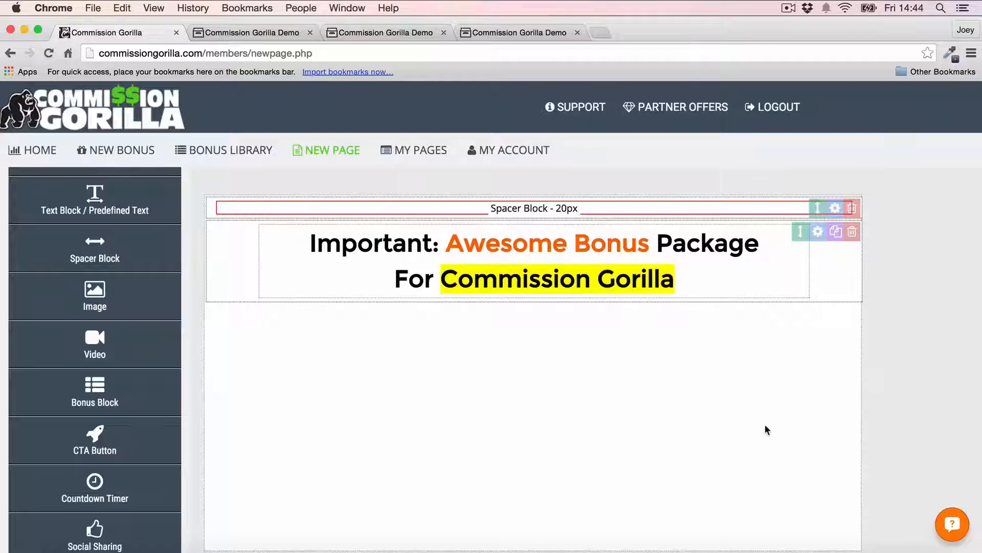
{"action": "left_click", "coordinate": [834, 207]}
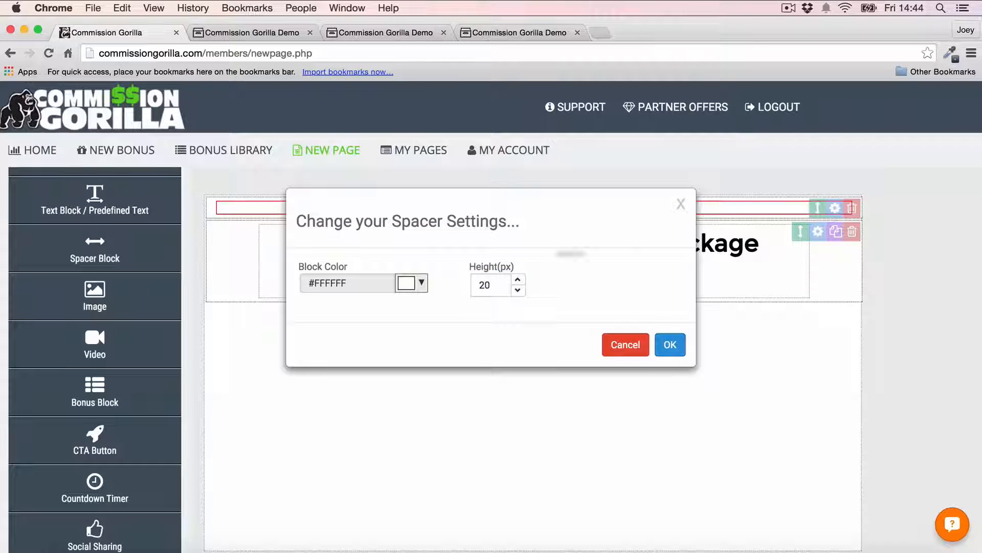
{"action": "left_click", "coordinate": [519, 280]}
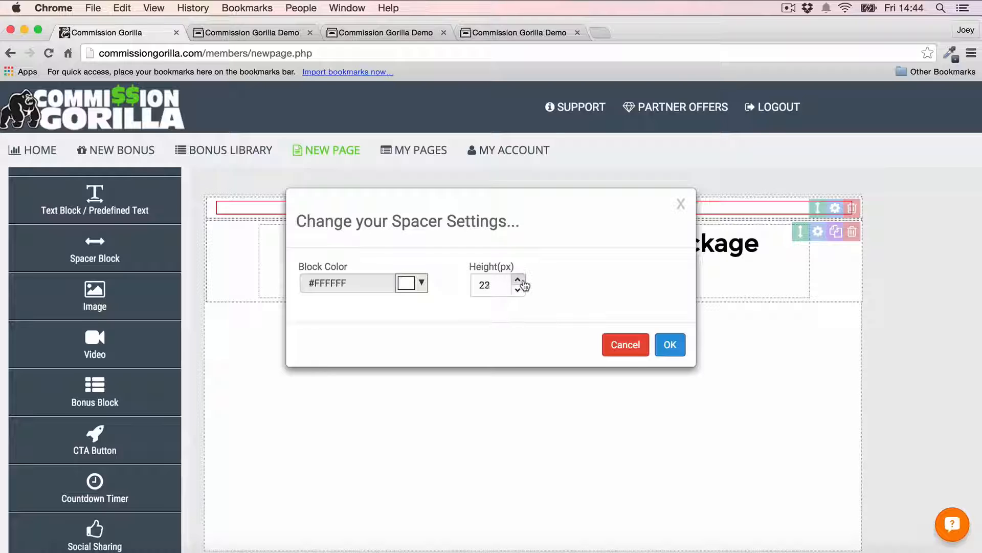
{"action": "left_click", "coordinate": [518, 280]}
{"action": "left_click", "coordinate": [518, 280]}
{"action": "left_click", "coordinate": [670, 344]}
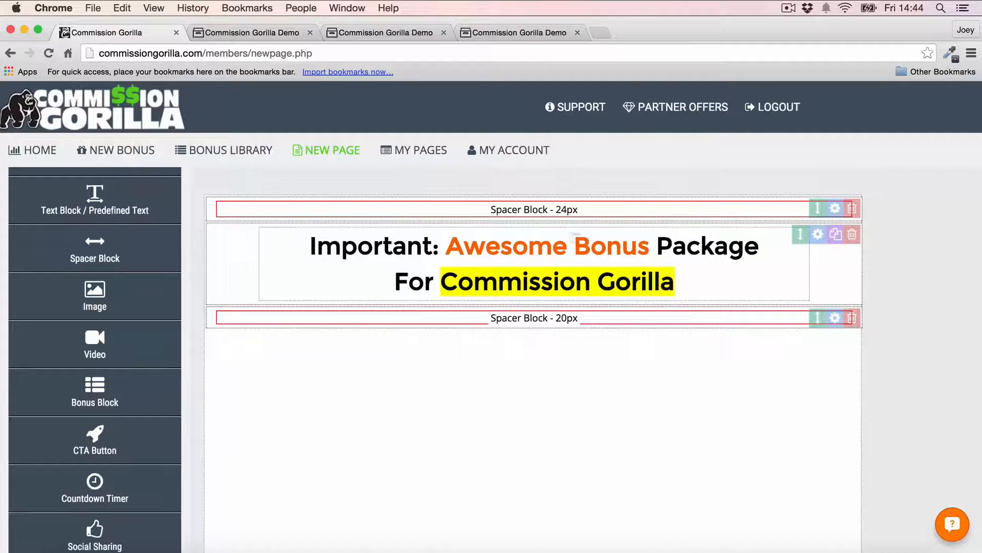
Step: Add a Countdown Timer block below the lower 20px spacer
{"action": "scroll", "coordinate": [112, 246], "scroll_direction": "up", "scroll_amount": 3}
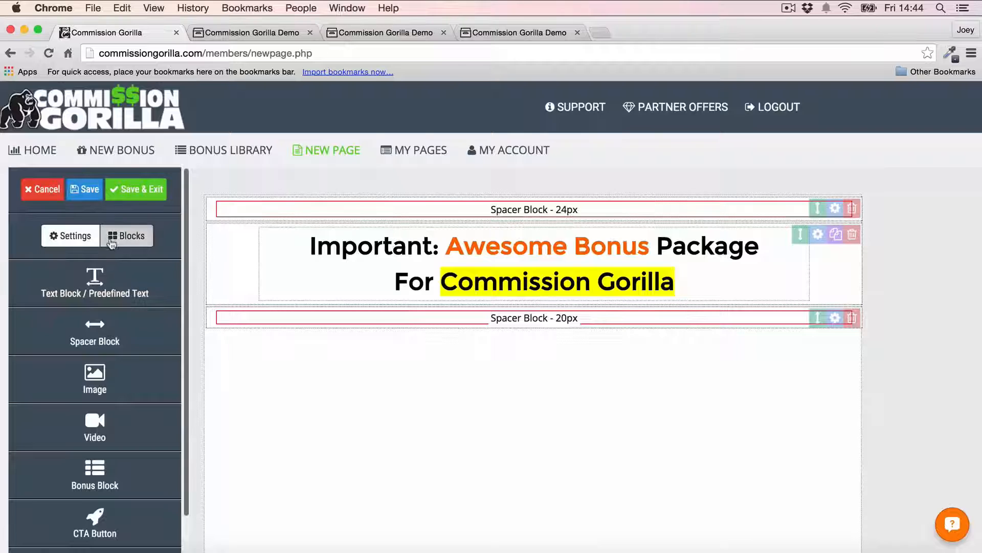
{"action": "scroll", "coordinate": [111, 247], "scroll_direction": "down", "scroll_amount": 1}
{"action": "scroll", "coordinate": [111, 247], "scroll_direction": "down", "scroll_amount": 5}
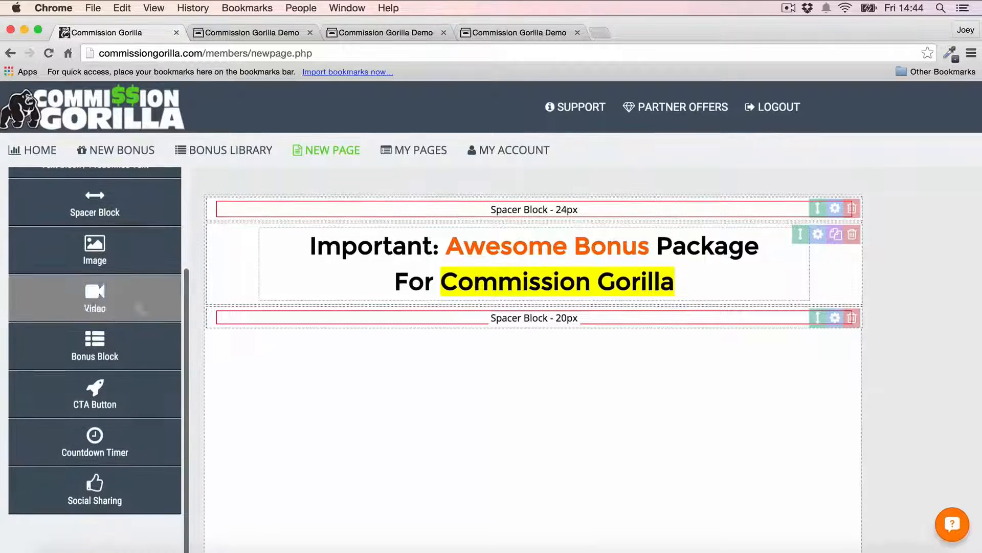
{"action": "left_click", "coordinate": [98, 446]}
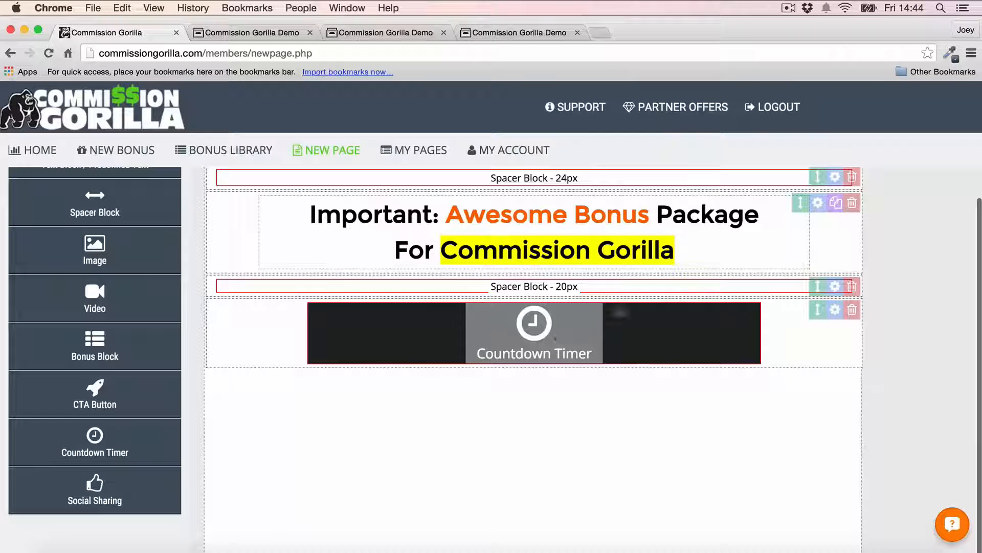
Step: Set the countdown block's colour to black
{"action": "left_click", "coordinate": [584, 339]}
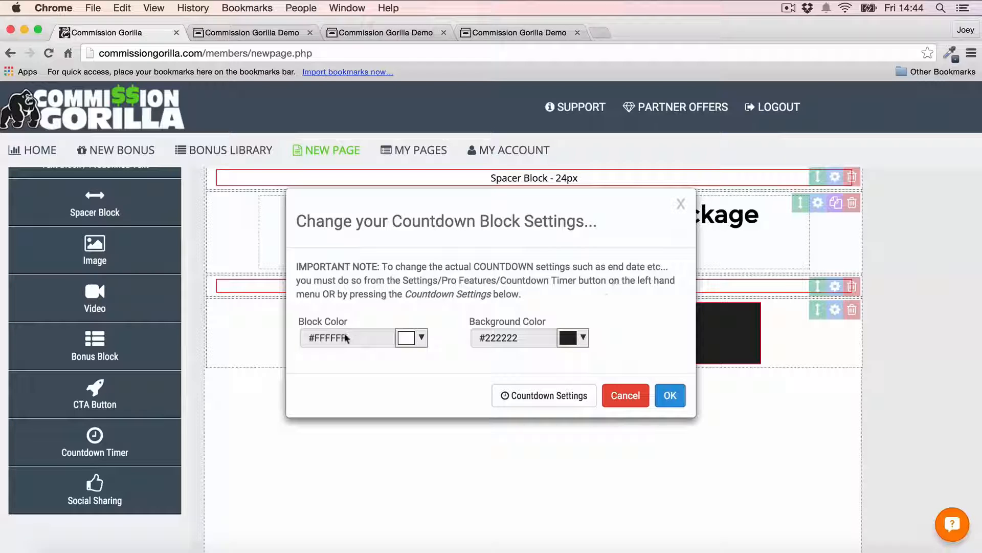
{"action": "left_click", "coordinate": [414, 339]}
{"action": "left_click", "coordinate": [408, 361]}
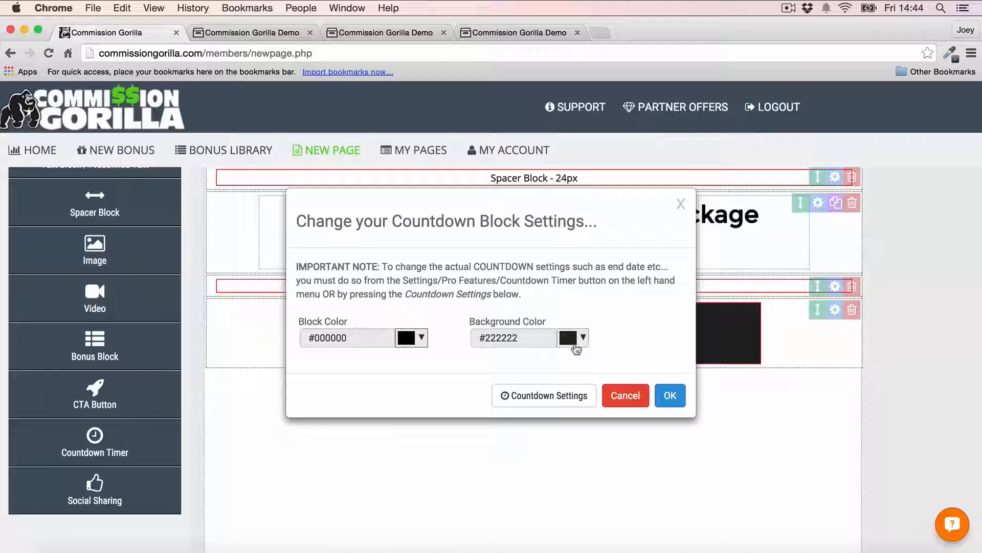
{"action": "left_click", "coordinate": [670, 395]}
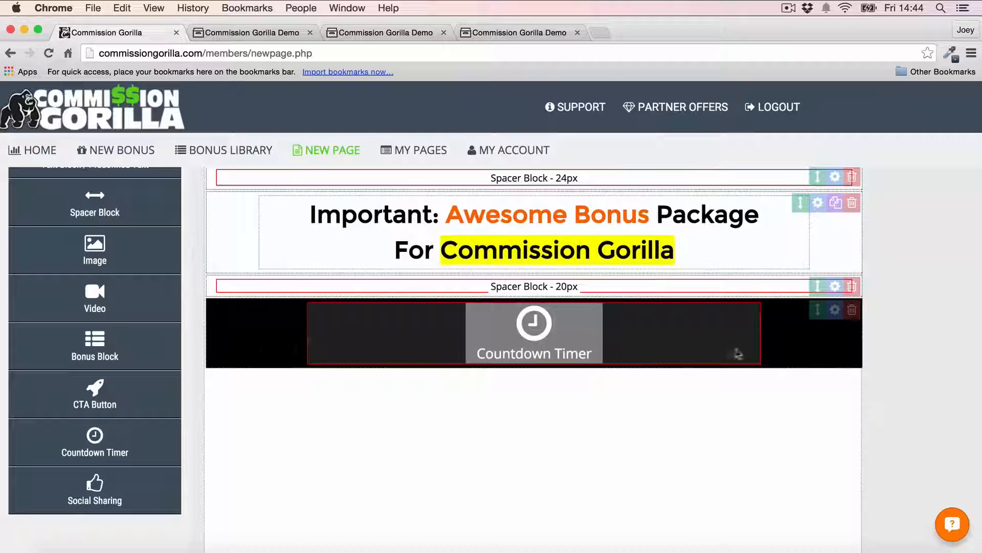
Step: Turn the countdown on, ending 11/16/2015 2:32 PM, with white #ffffff digits
{"action": "left_click", "coordinate": [835, 309]}
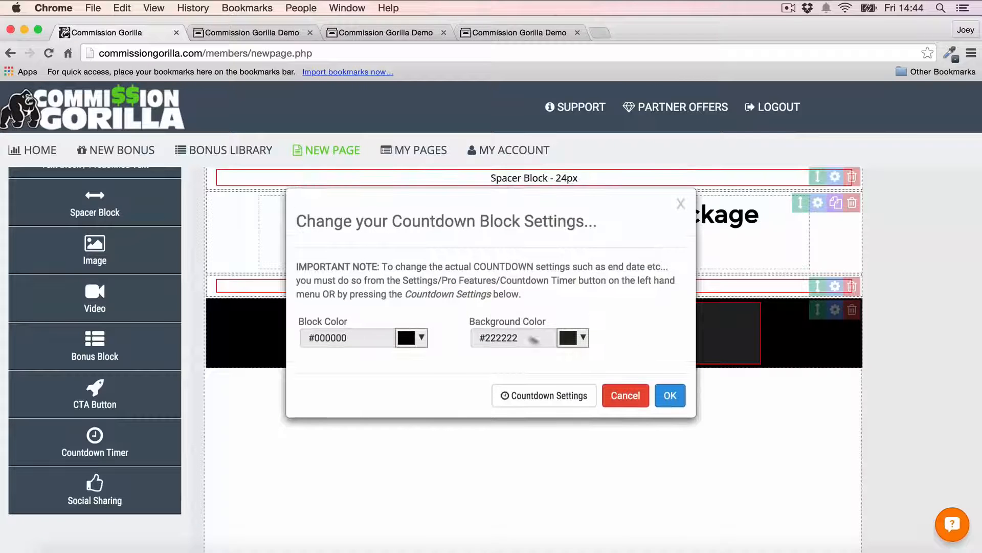
{"action": "left_click", "coordinate": [569, 396]}
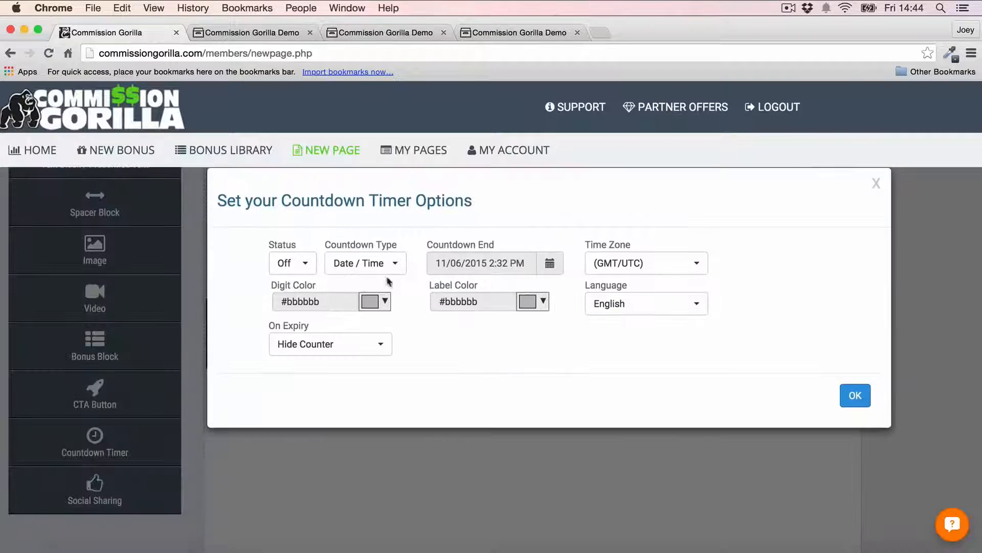
{"action": "left_click", "coordinate": [550, 263]}
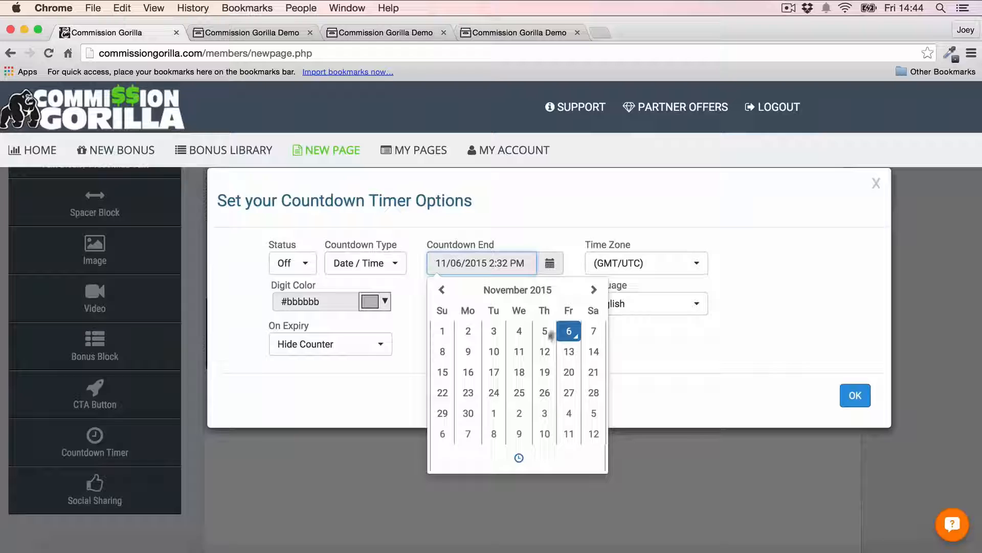
{"action": "left_click", "coordinate": [467, 372]}
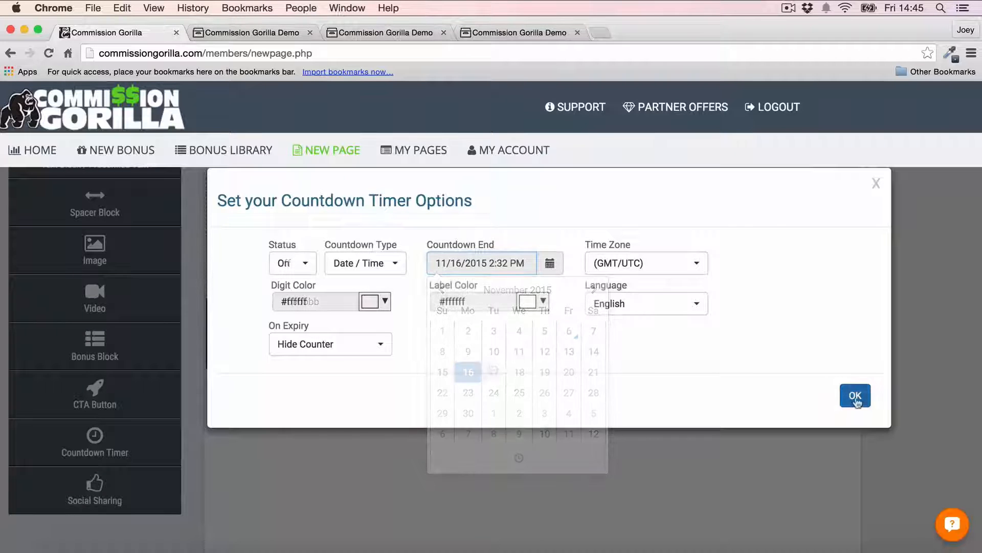
{"action": "left_click", "coordinate": [855, 396]}
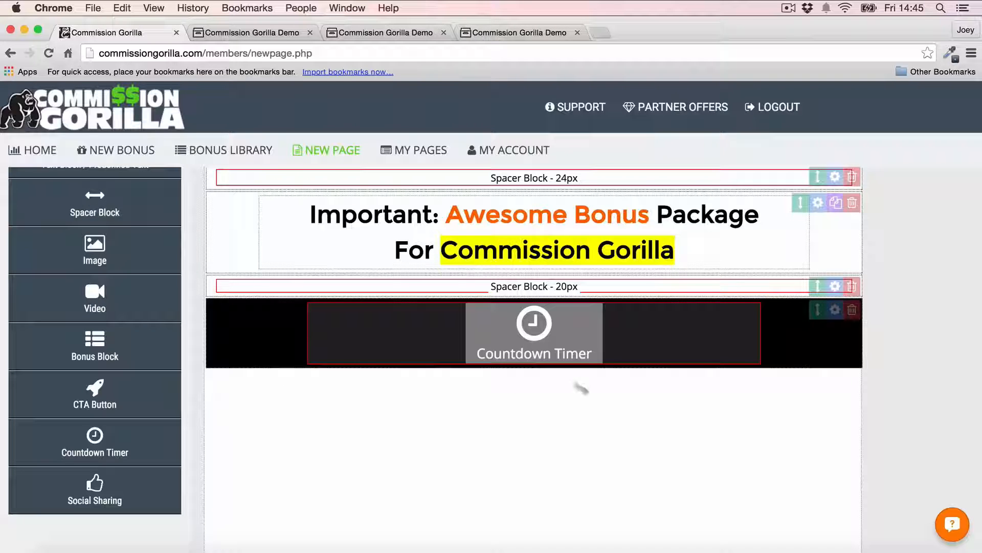
Step: Place a Video block below the countdown with the pasted TEST FOOTAGE YouTube iframe code
{"action": "scroll", "coordinate": [86, 307], "scroll_direction": "up", "scroll_amount": 5}
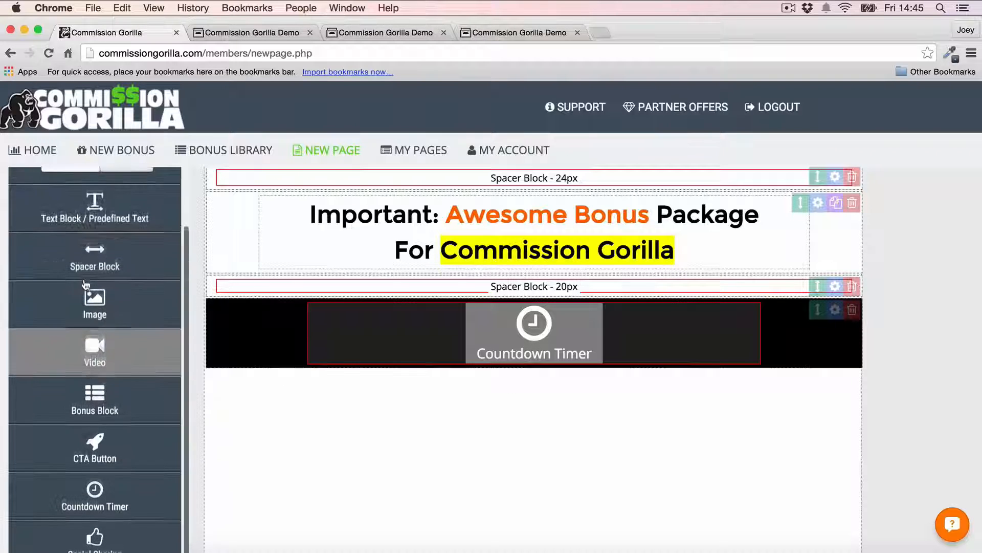
{"action": "scroll", "coordinate": [85, 284], "scroll_direction": "down", "scroll_amount": 2}
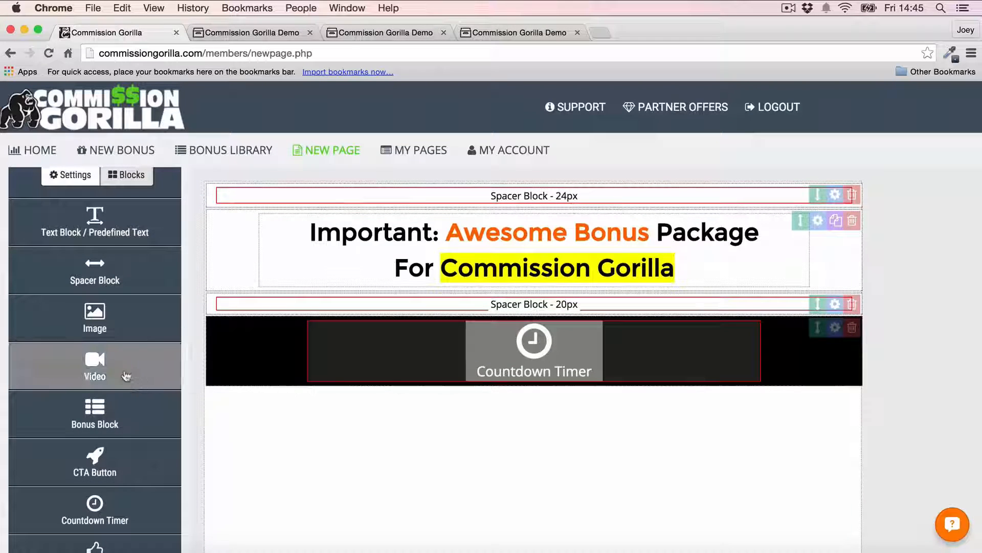
{"action": "left_click_drag", "start_coordinate": [125, 373], "coordinate": [616, 406]}
{"action": "scroll", "coordinate": [565, 410], "scroll_direction": "down", "scroll_amount": 3}
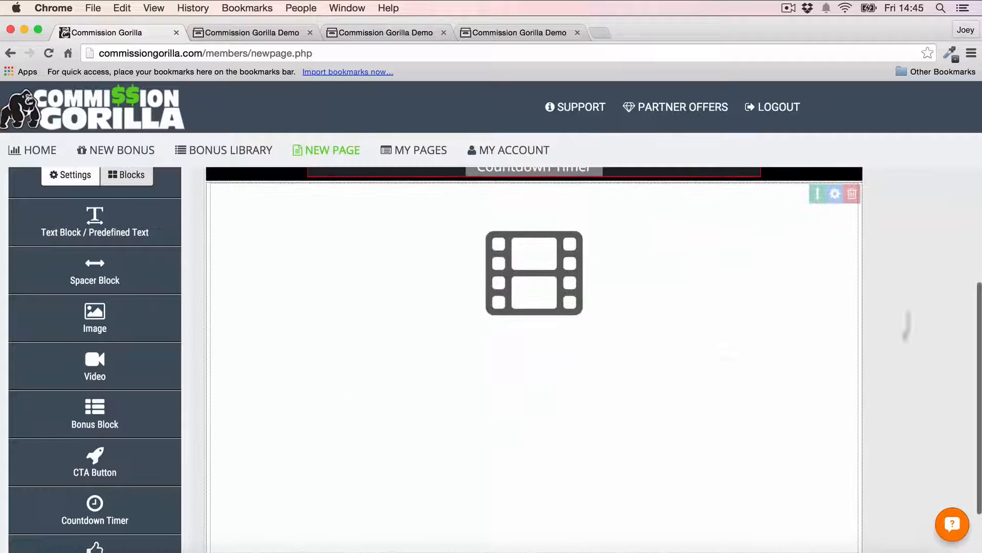
{"action": "left_click", "coordinate": [548, 273]}
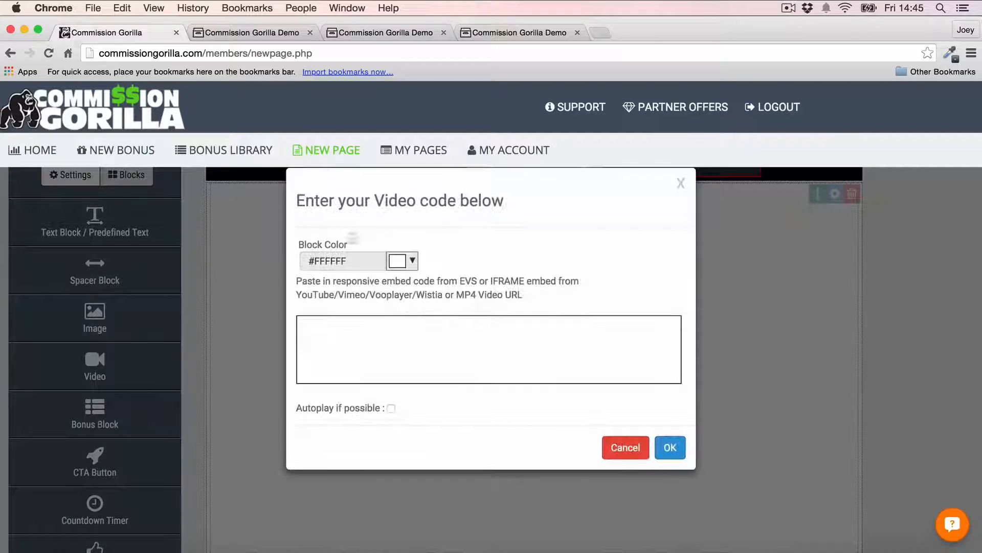
{"action": "left_click", "coordinate": [464, 343]}
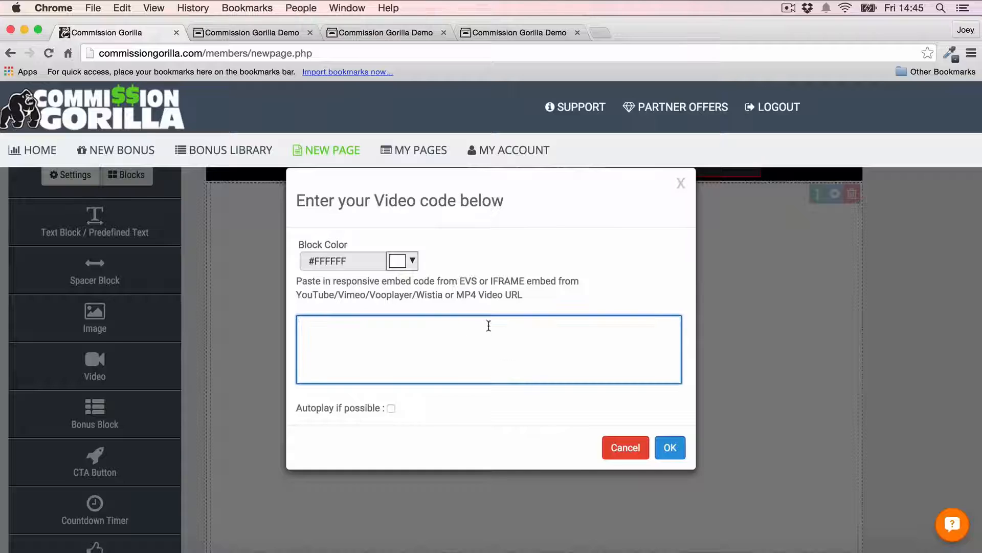
{"action": "type", "text": "<iframe width=\"560\" height=\"315\" src=\"https://www.youtube.com/embed/9652XA9Qatw\" frameborder=\"0\" allowfullscreen></iframe>"}
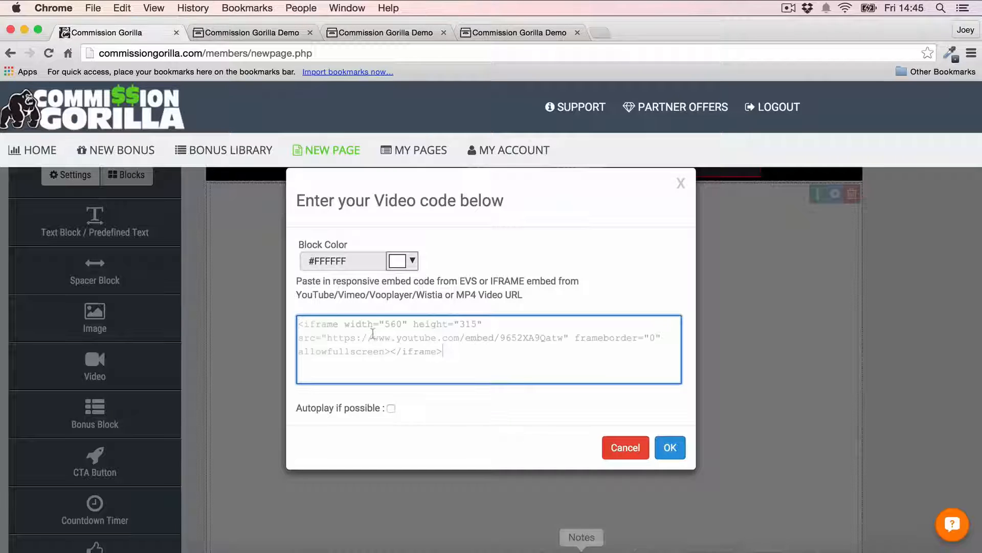
{"action": "left_click", "coordinate": [659, 448]}
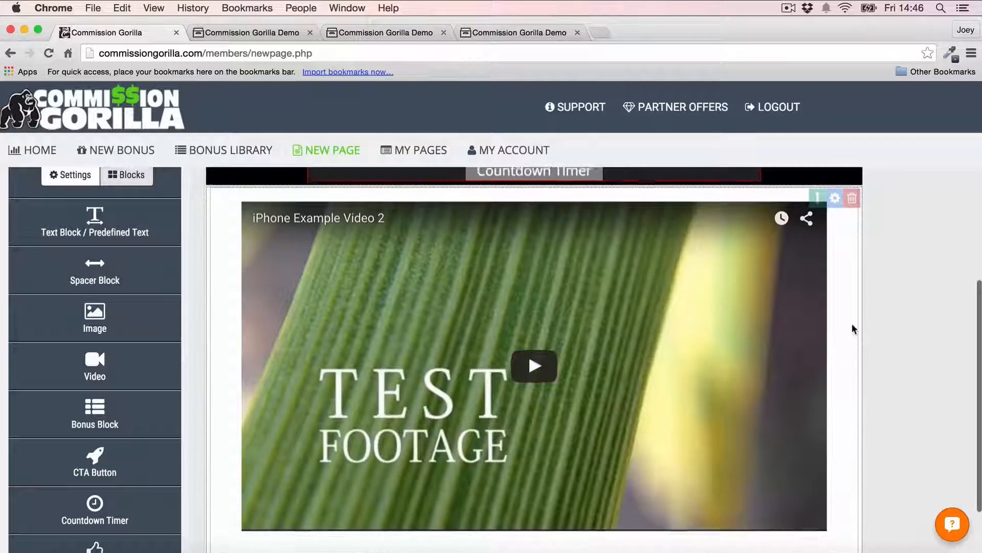
Step: Add a CTA button below the video and set its font to Montserrat
{"action": "scroll", "coordinate": [853, 328], "scroll_direction": "up", "scroll_amount": 2}
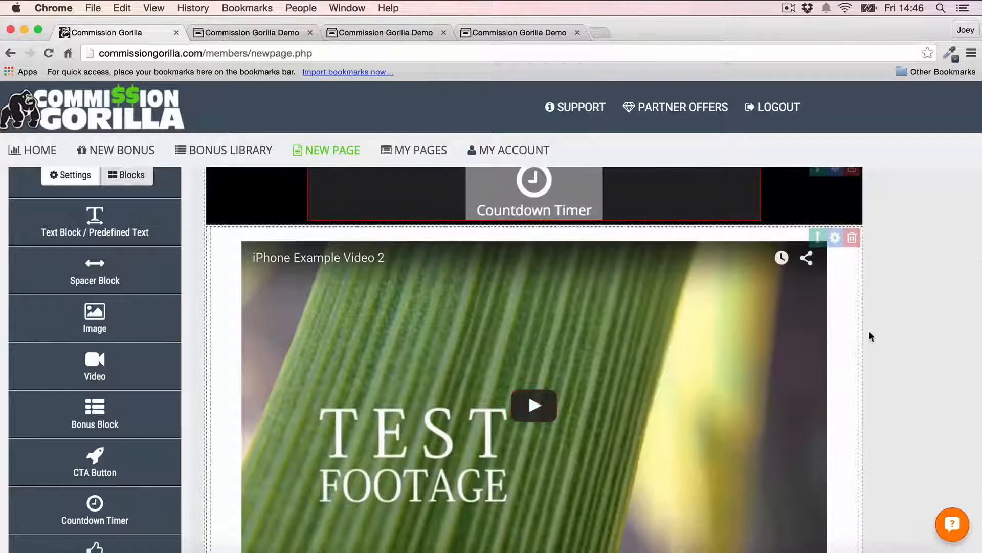
{"action": "scroll", "coordinate": [871, 336], "scroll_direction": "up", "scroll_amount": 1}
{"action": "scroll", "coordinate": [871, 336], "scroll_direction": "down", "scroll_amount": 5}
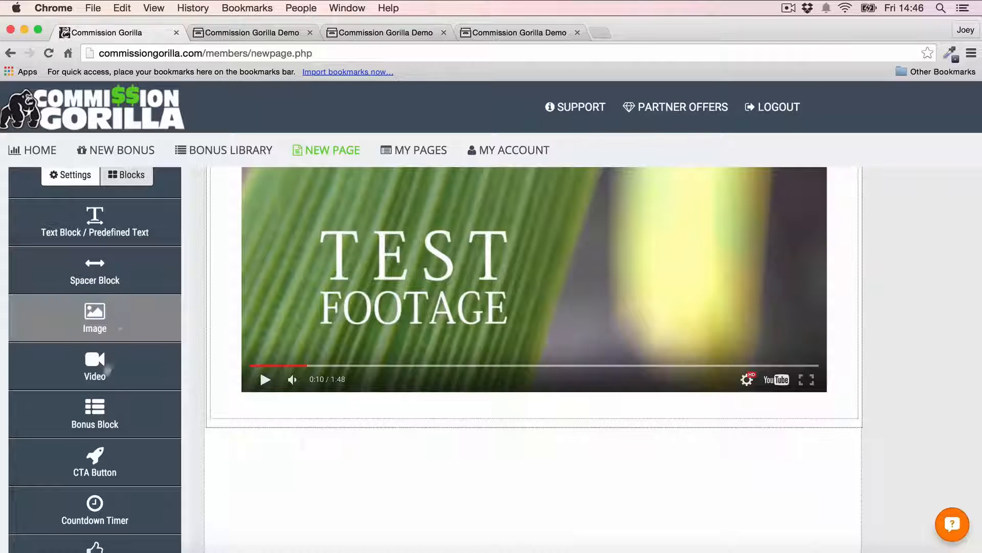
{"action": "scroll", "coordinate": [95, 363], "scroll_direction": "down", "scroll_amount": 2}
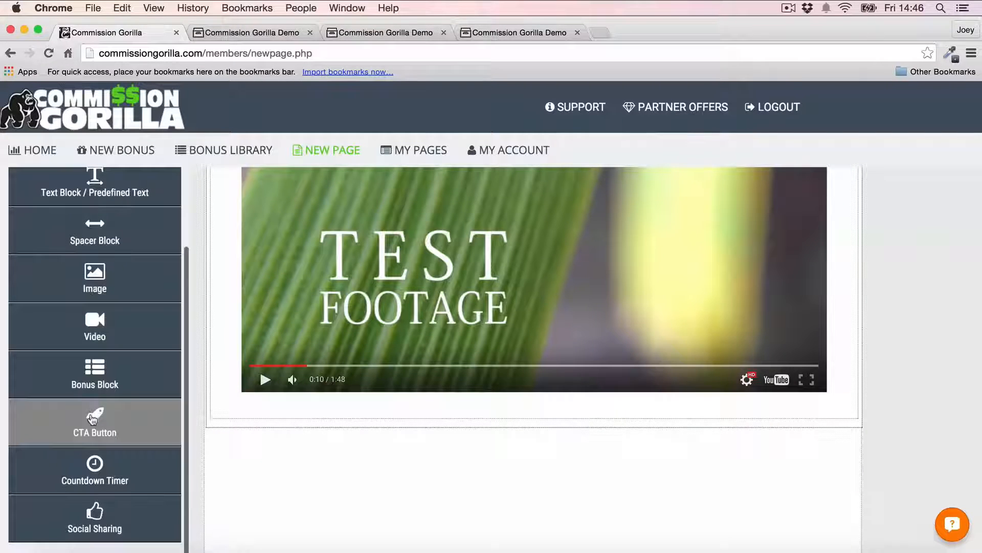
{"action": "left_click_drag", "start_coordinate": [93, 419], "coordinate": [353, 435]}
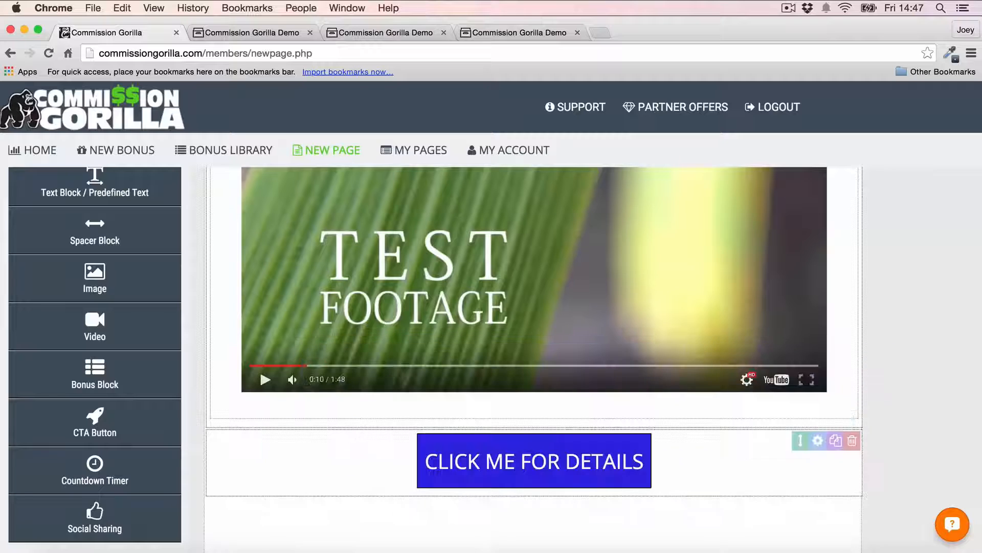
{"action": "left_click", "coordinate": [818, 441]}
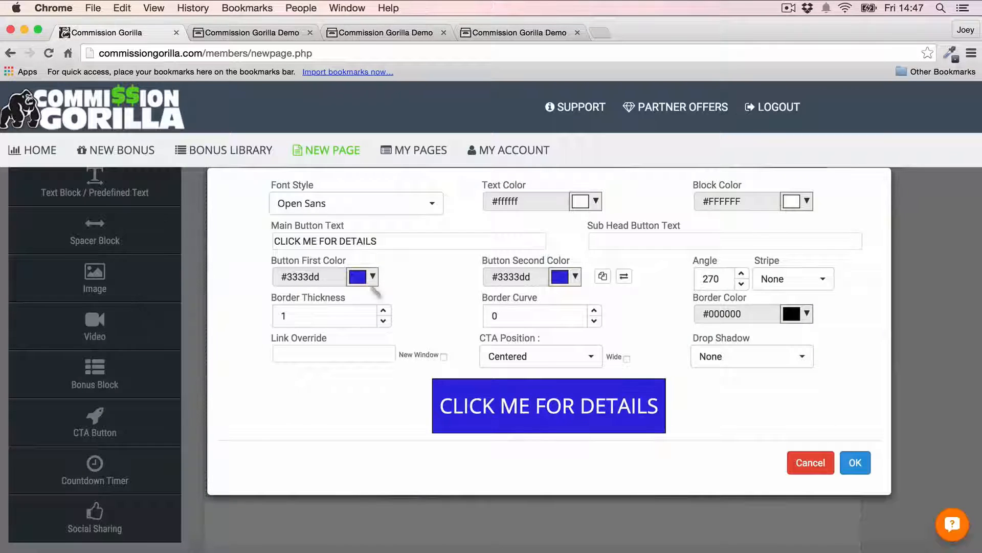
{"action": "left_click", "coordinate": [353, 204]}
{"action": "scroll", "coordinate": [340, 329], "scroll_direction": "down", "scroll_amount": 5}
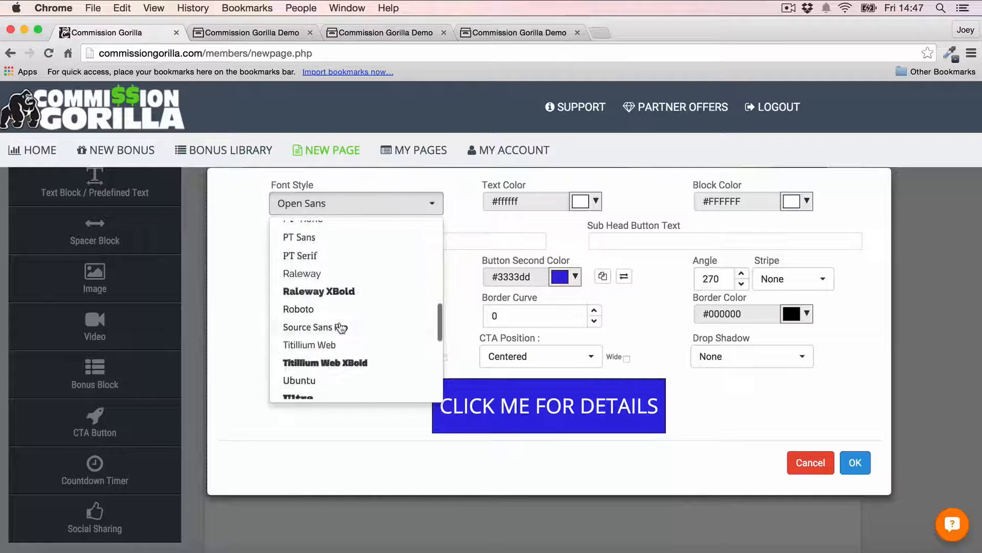
{"action": "scroll", "coordinate": [340, 329], "scroll_direction": "down", "scroll_amount": 10}
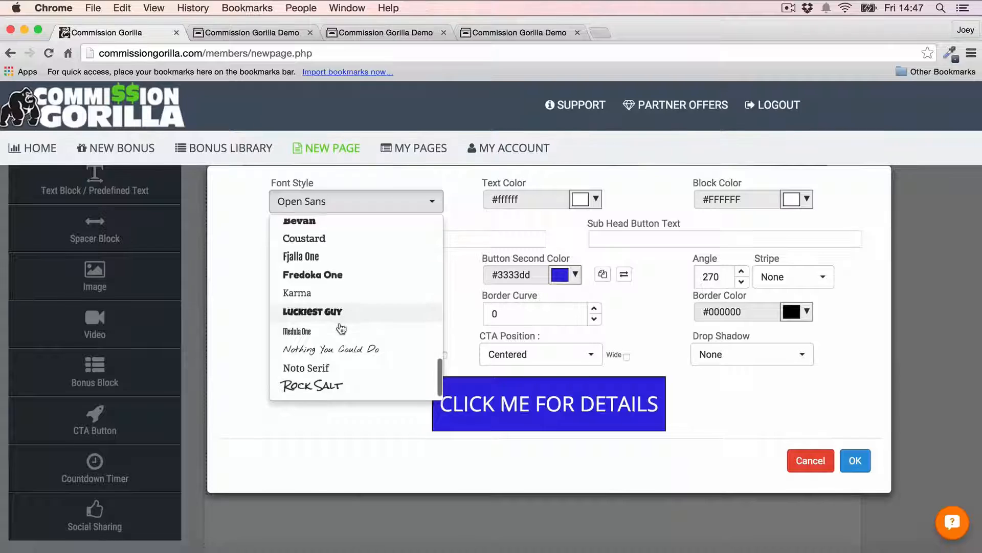
{"action": "scroll", "coordinate": [342, 328], "scroll_direction": "up", "scroll_amount": 8}
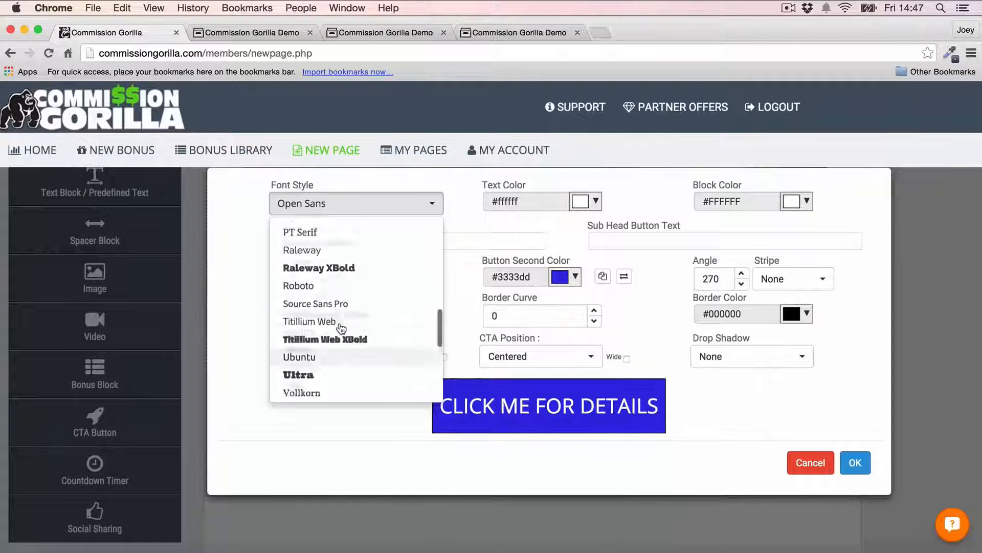
{"action": "scroll", "coordinate": [340, 327], "scroll_direction": "up", "scroll_amount": 6}
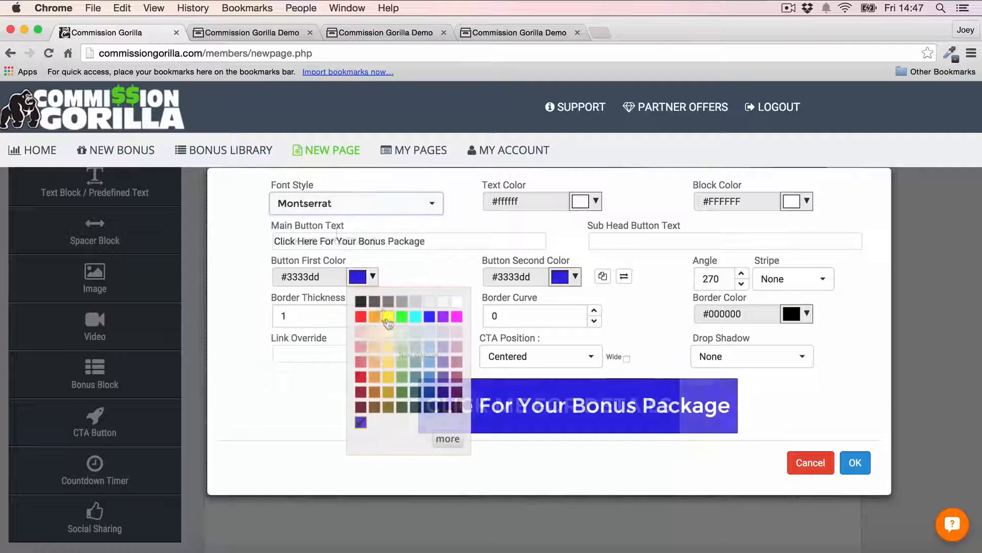
Step: Colour the button with a #ffe599 to #f1c232 yellow gradient and black text
{"action": "left_click", "coordinate": [389, 346]}
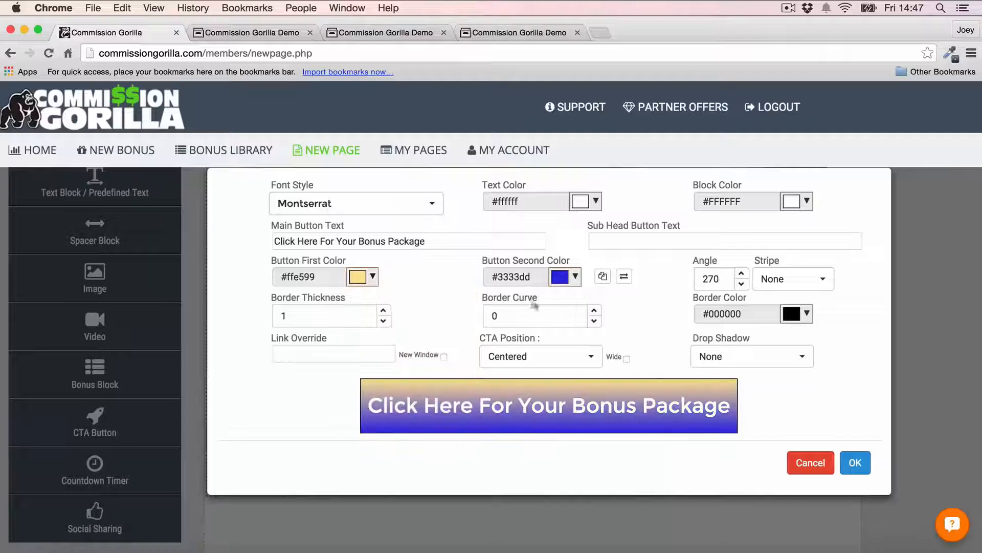
{"action": "left_click", "coordinate": [567, 277]}
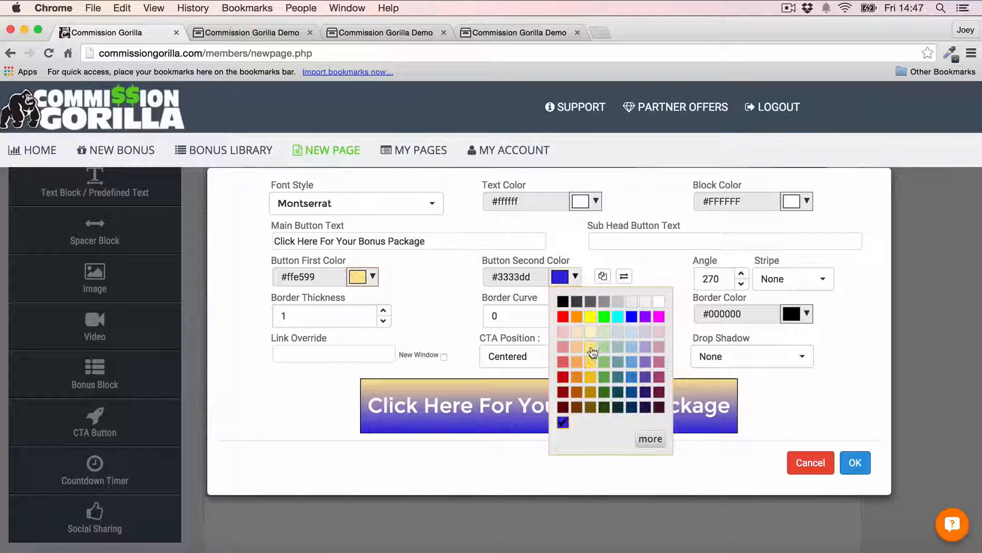
{"action": "left_click", "coordinate": [591, 348]}
{"action": "left_click", "coordinate": [567, 277]}
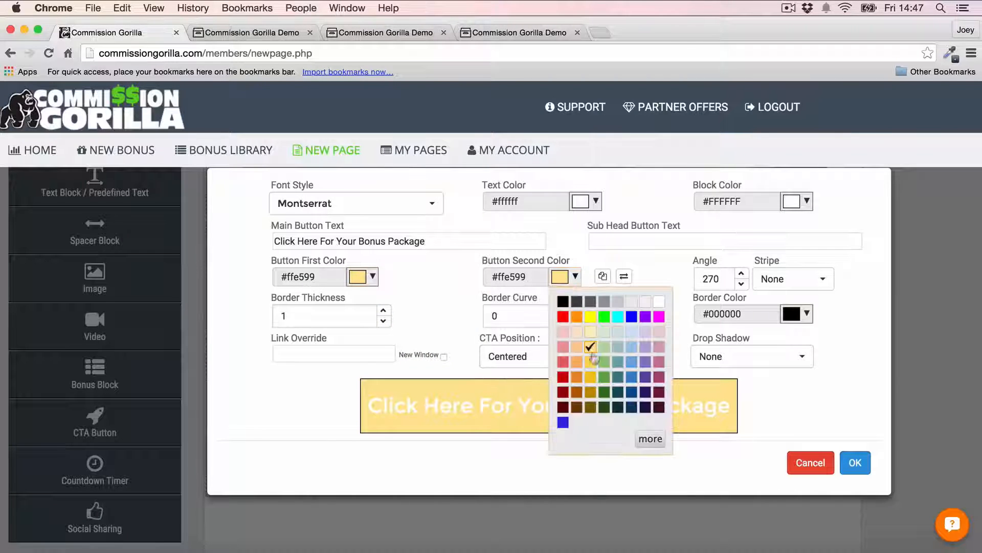
{"action": "left_click", "coordinate": [590, 376]}
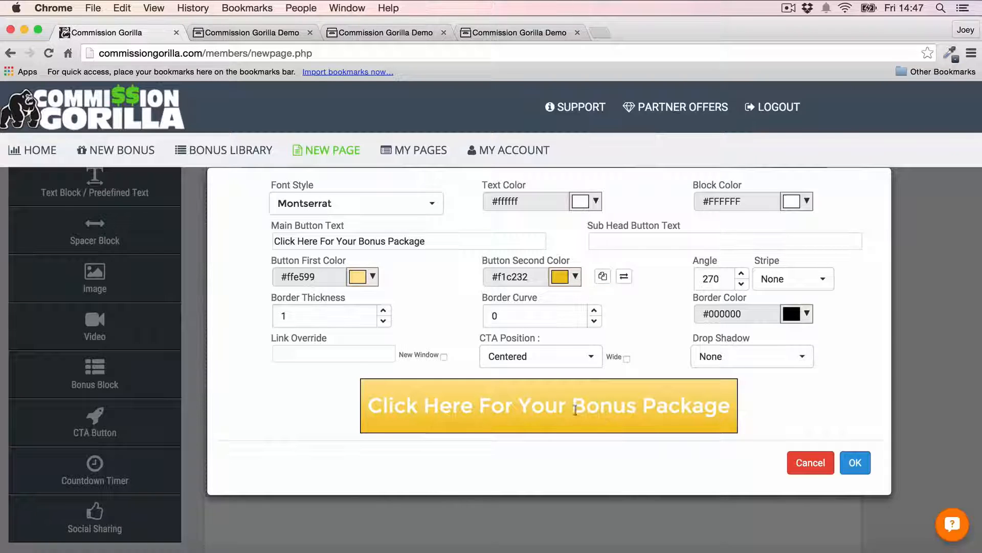
{"action": "left_click", "coordinate": [596, 201]}
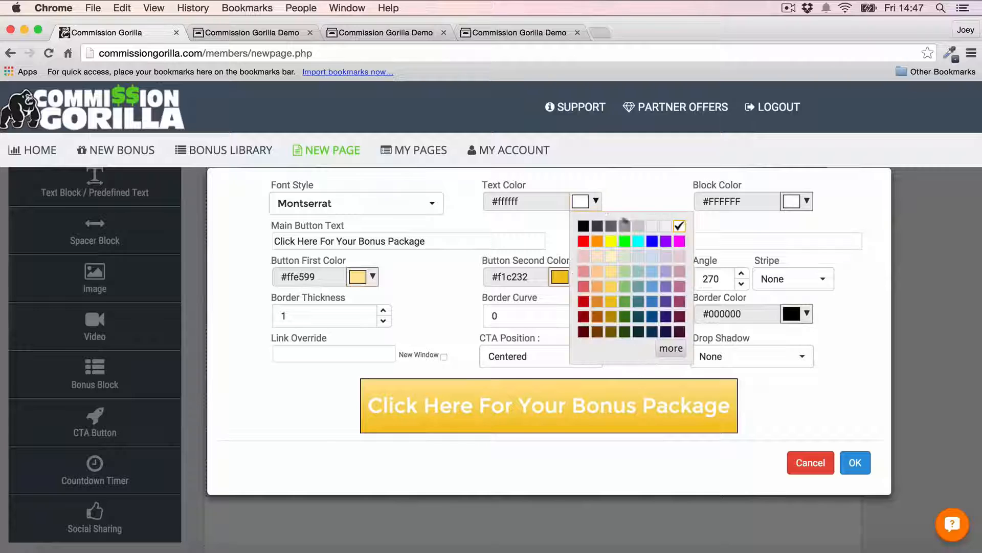
{"action": "left_click", "coordinate": [582, 225]}
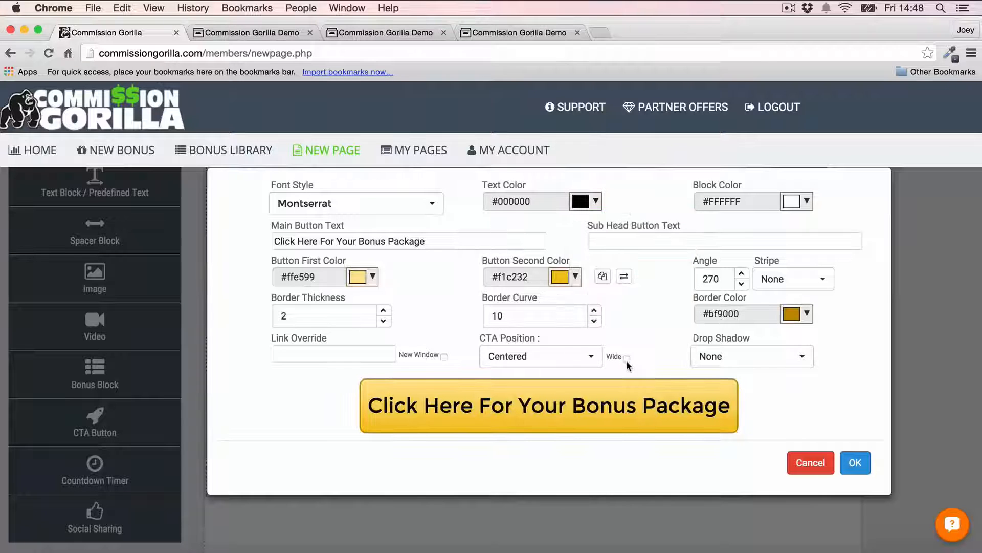
{"action": "left_click", "coordinate": [856, 462]}
Step: Give the video block an orange background colour
{"action": "scroll", "coordinate": [792, 261], "scroll_direction": "down", "scroll_amount": 2}
{"action": "scroll", "coordinate": [792, 261], "scroll_direction": "up", "scroll_amount": 2}
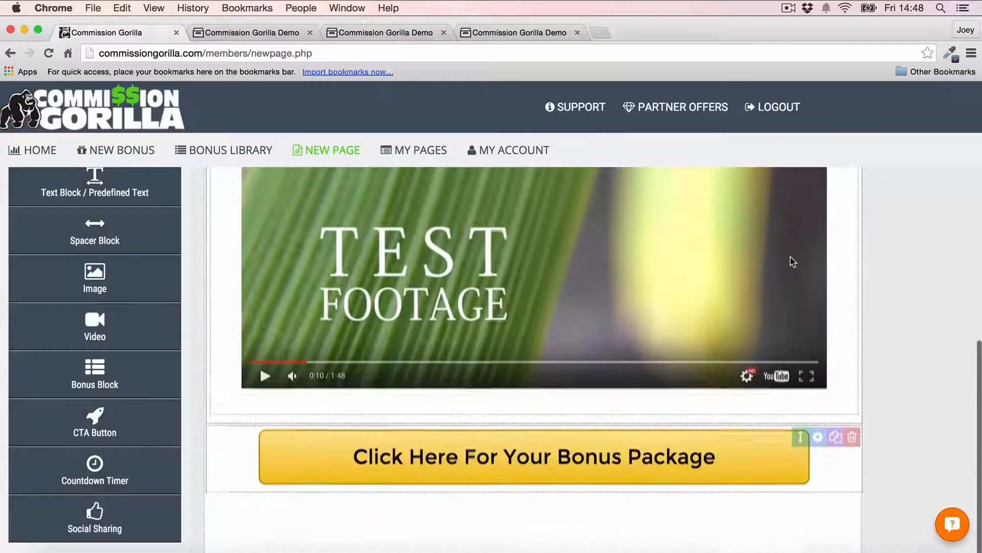
{"action": "scroll", "coordinate": [754, 329], "scroll_direction": "up", "scroll_amount": 2}
{"action": "scroll", "coordinate": [754, 329], "scroll_direction": "up", "scroll_amount": 5}
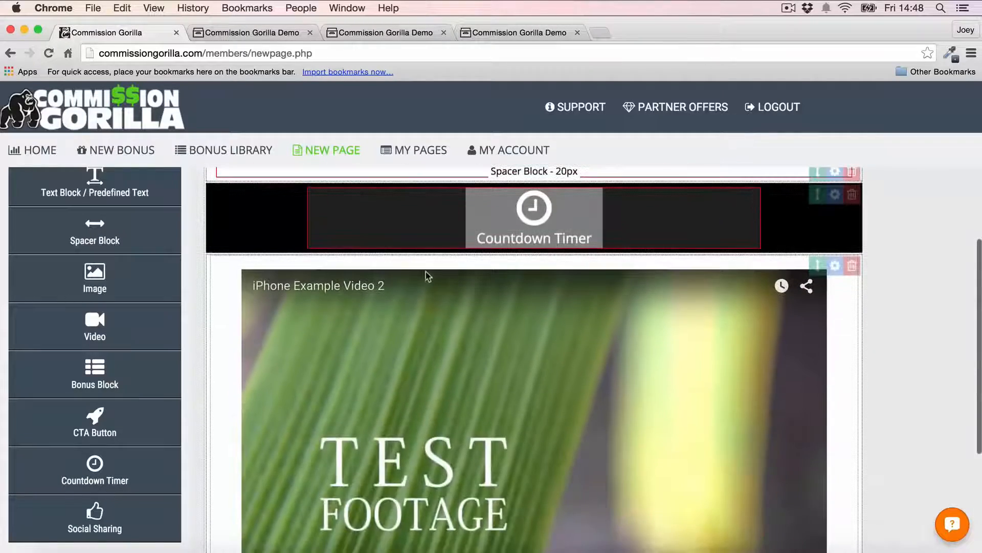
{"action": "scroll", "coordinate": [880, 357], "scroll_direction": "down", "scroll_amount": 1}
{"action": "scroll", "coordinate": [880, 357], "scroll_direction": "up", "scroll_amount": 3}
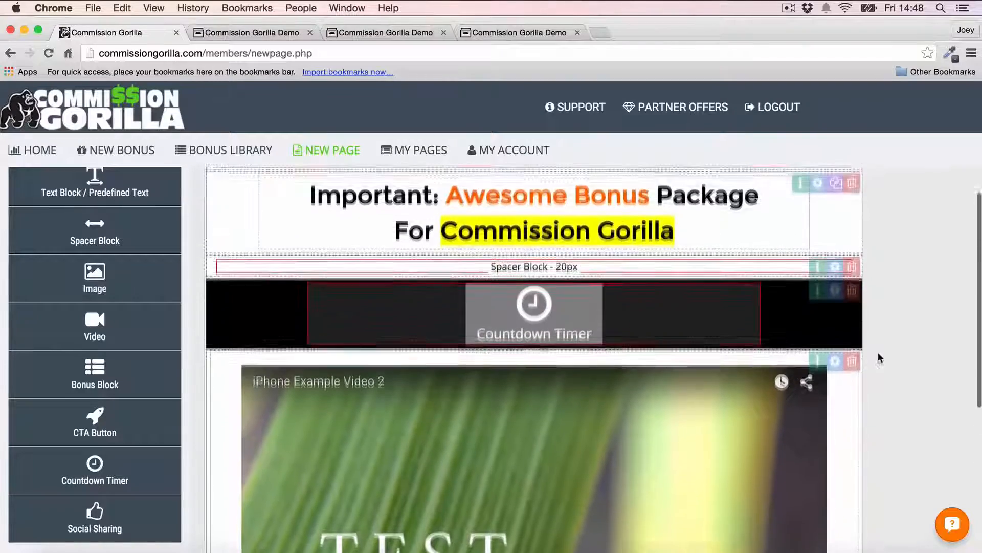
{"action": "scroll", "coordinate": [880, 357], "scroll_direction": "up", "scroll_amount": 1}
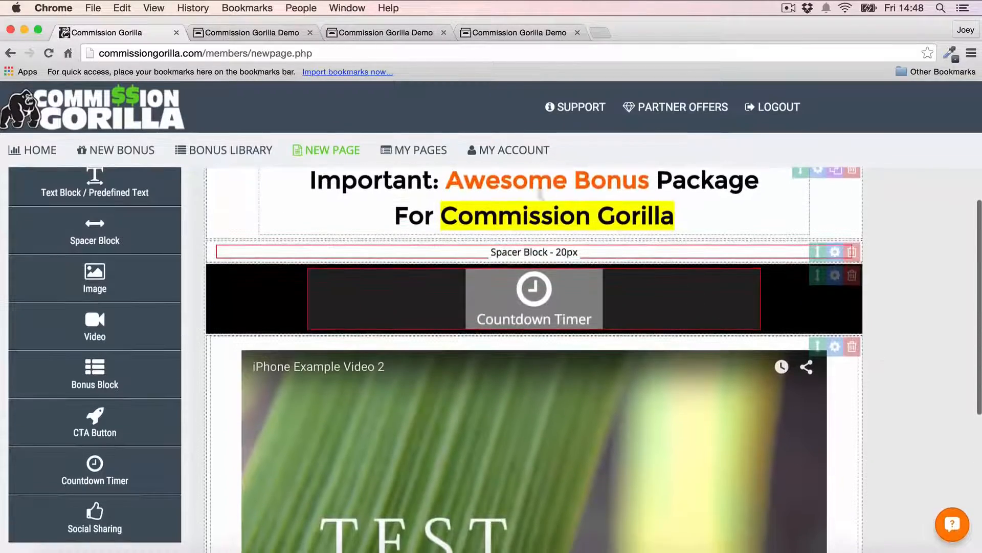
{"action": "scroll", "coordinate": [808, 322], "scroll_direction": "down", "scroll_amount": 1}
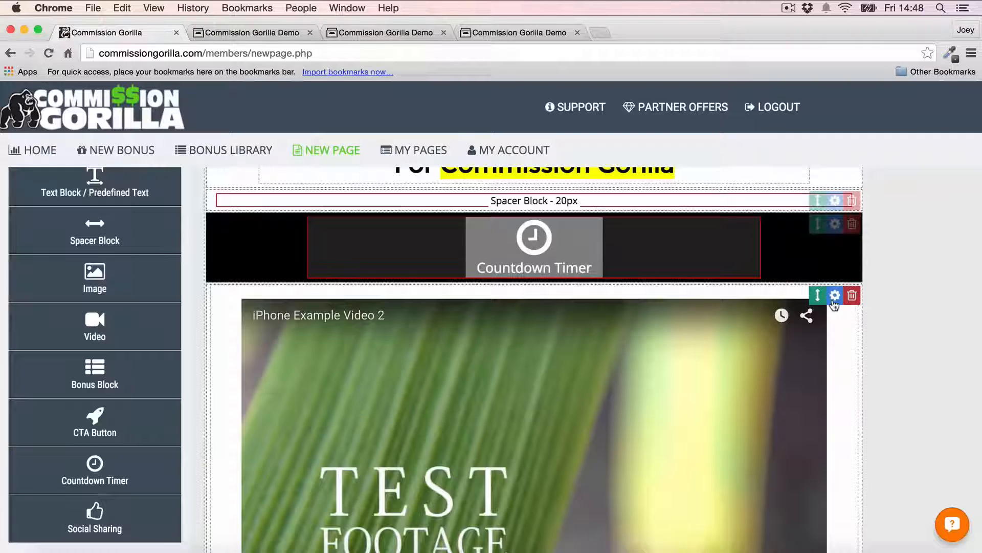
{"action": "left_click", "coordinate": [836, 296]}
{"action": "left_click", "coordinate": [412, 262]}
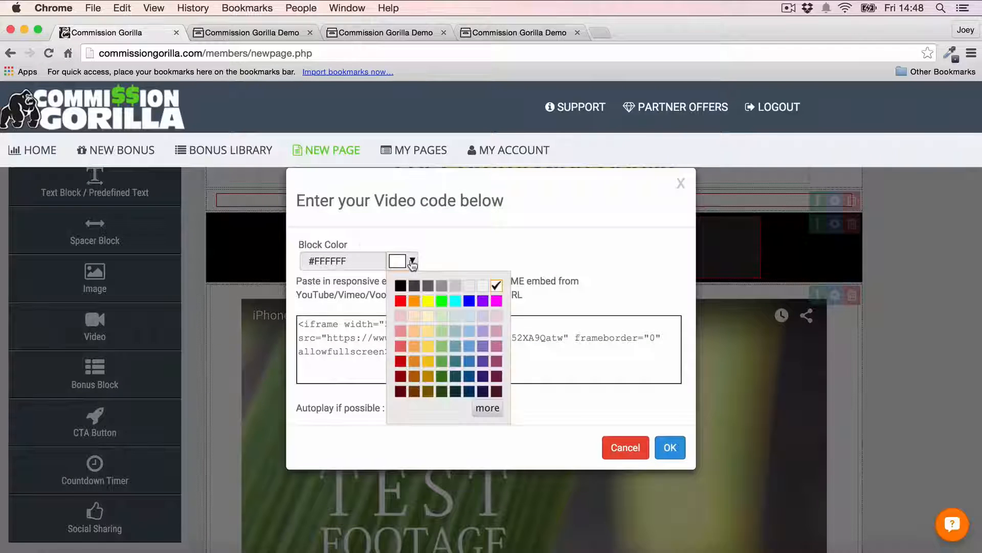
{"action": "left_click", "coordinate": [675, 449]}
Step: Set the bonus-package button block's background to orange #ff9900
{"action": "scroll", "coordinate": [886, 336], "scroll_direction": "up", "scroll_amount": 3}
{"action": "scroll", "coordinate": [886, 337], "scroll_direction": "down", "scroll_amount": 6}
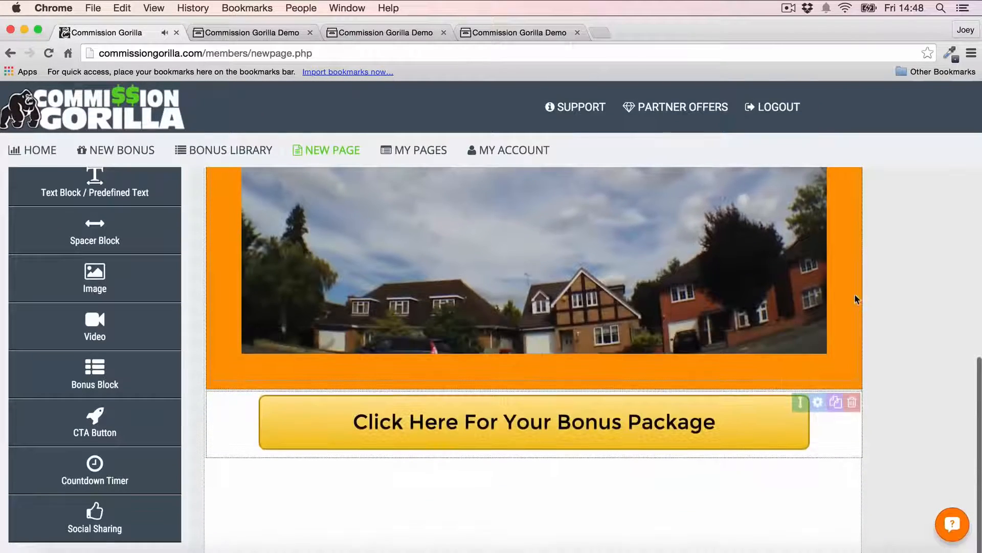
{"action": "scroll", "coordinate": [900, 307], "scroll_direction": "down", "scroll_amount": 2}
{"action": "left_click", "coordinate": [818, 360]}
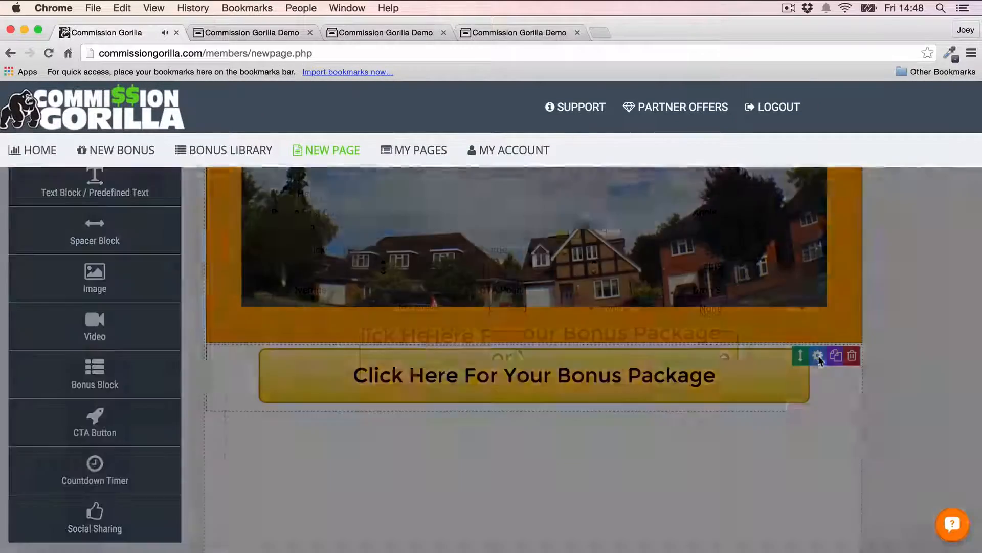
{"action": "left_click", "coordinate": [796, 201]}
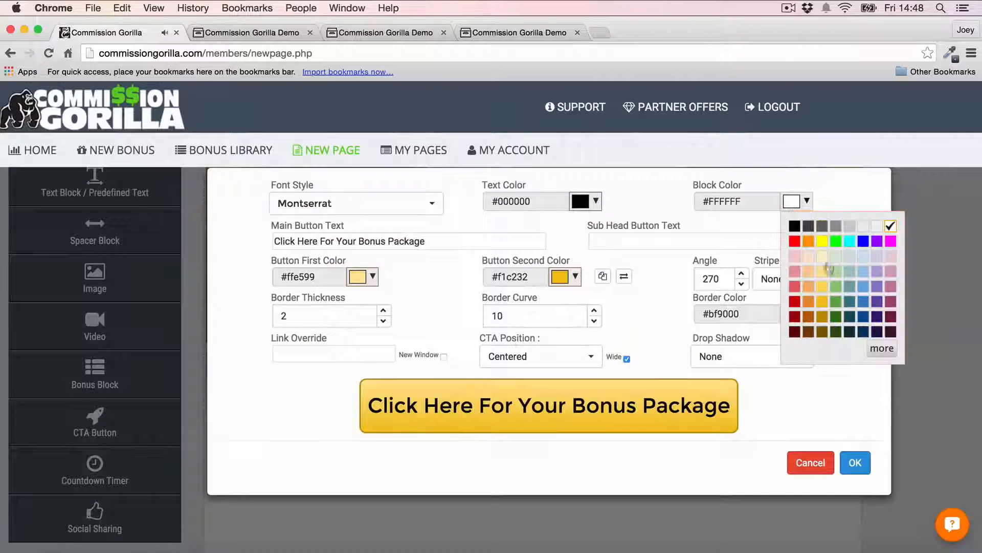
{"action": "left_click", "coordinate": [808, 242]}
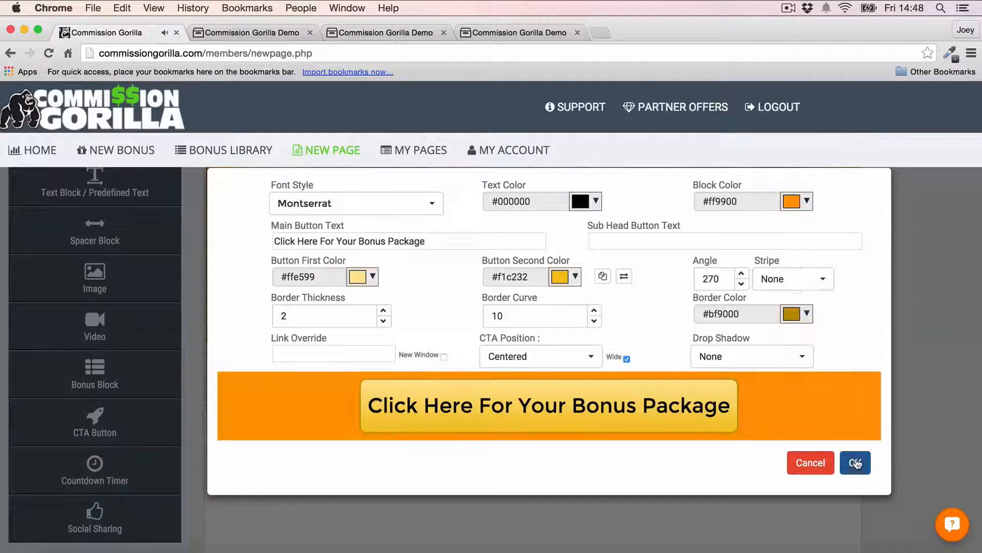
{"action": "left_click", "coordinate": [856, 463]}
{"action": "scroll", "coordinate": [873, 247], "scroll_direction": "up", "scroll_amount": 5}
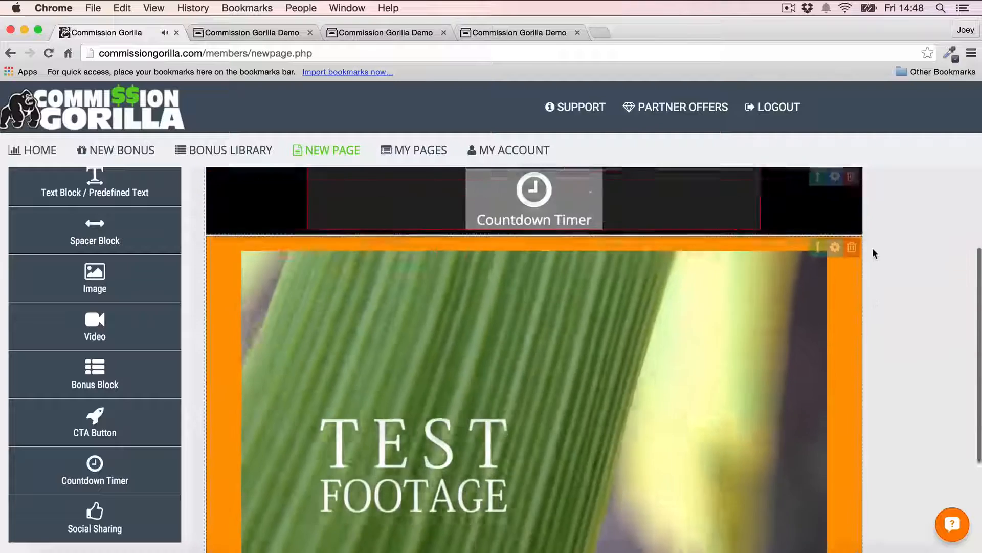
{"action": "scroll", "coordinate": [805, 313], "scroll_direction": "down", "scroll_amount": 6}
{"action": "scroll", "coordinate": [693, 315], "scroll_direction": "up", "scroll_amount": 1}
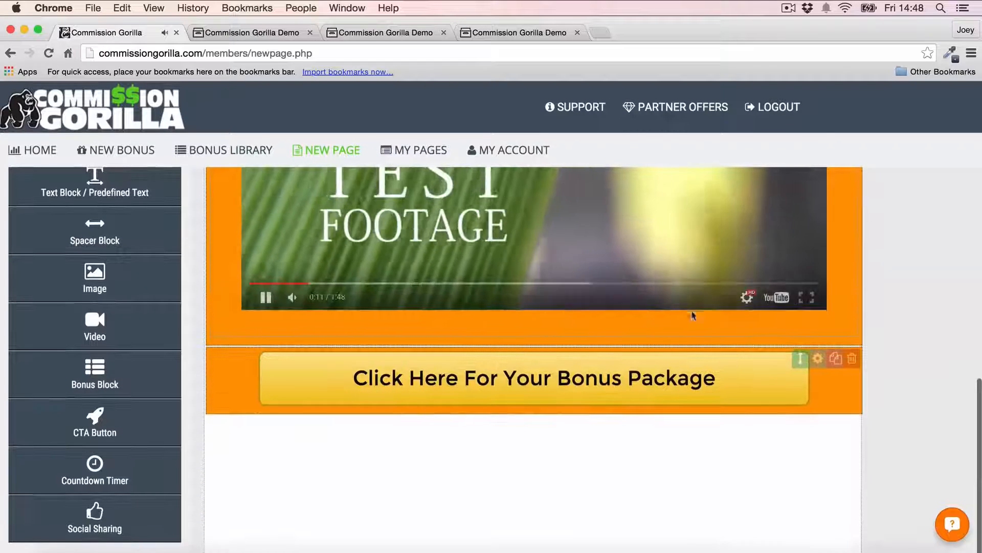
Step: Bring up the button's first-colour swatches to switch it from yellow to blue
{"action": "left_click", "coordinate": [818, 358]}
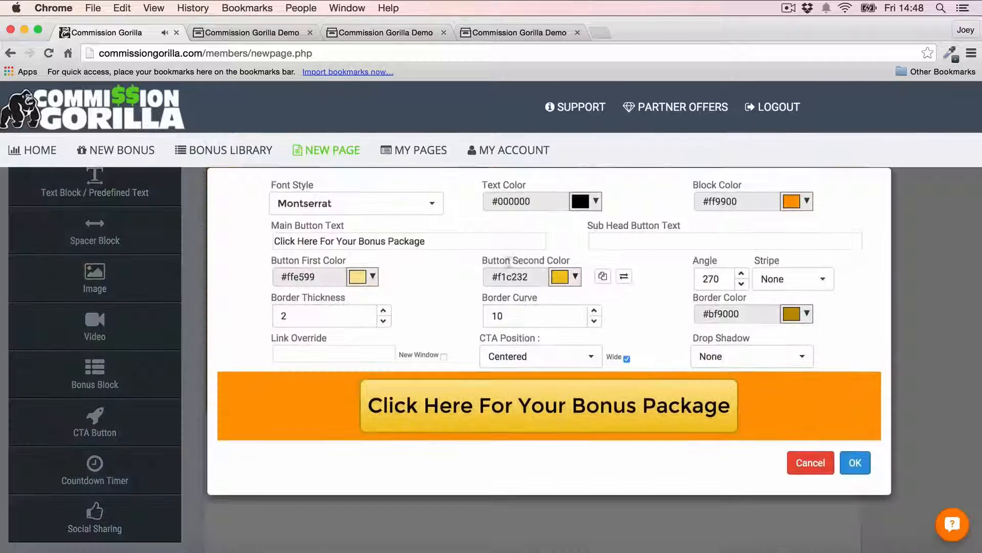
{"action": "left_click", "coordinate": [364, 278]}
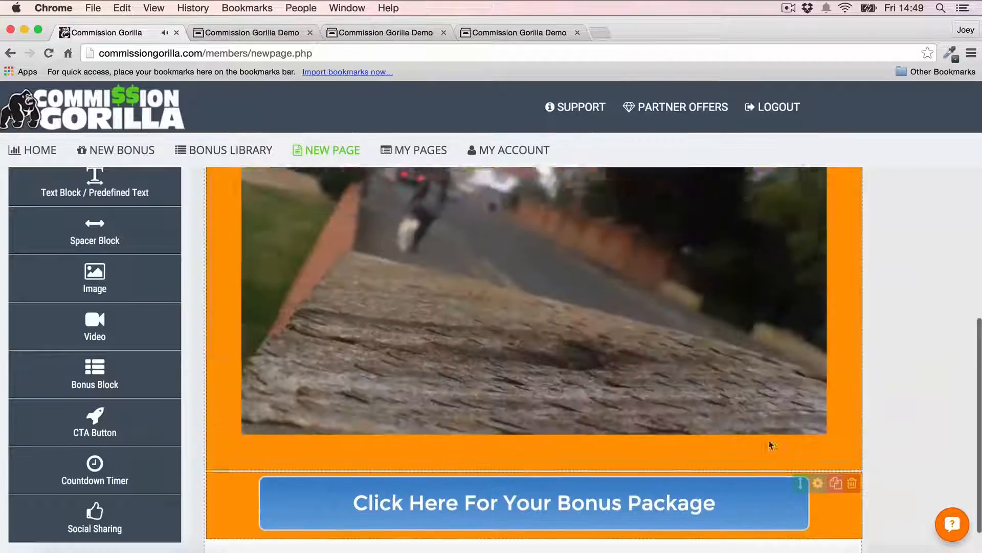
{"action": "scroll", "coordinate": [770, 444], "scroll_direction": "up", "scroll_amount": 5}
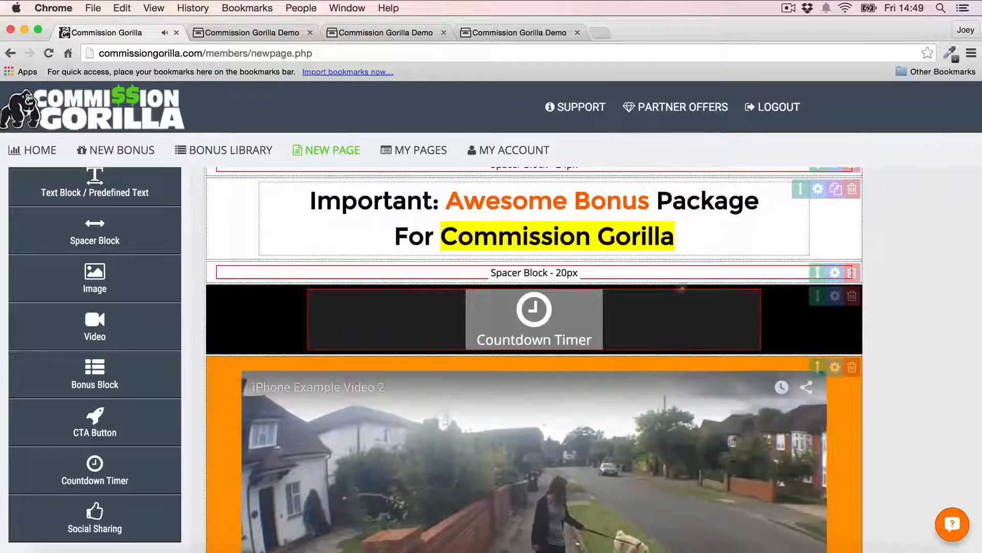
{"action": "scroll", "coordinate": [862, 263], "scroll_direction": "down", "scroll_amount": 3}
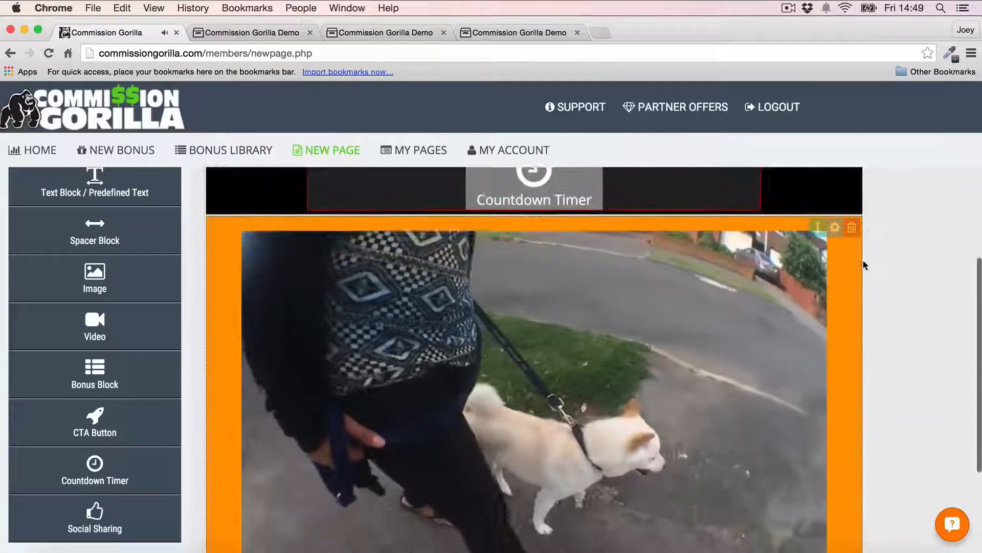
{"action": "scroll", "coordinate": [862, 263], "scroll_direction": "up", "scroll_amount": 4}
{"action": "scroll", "coordinate": [614, 318], "scroll_direction": "down", "scroll_amount": 2}
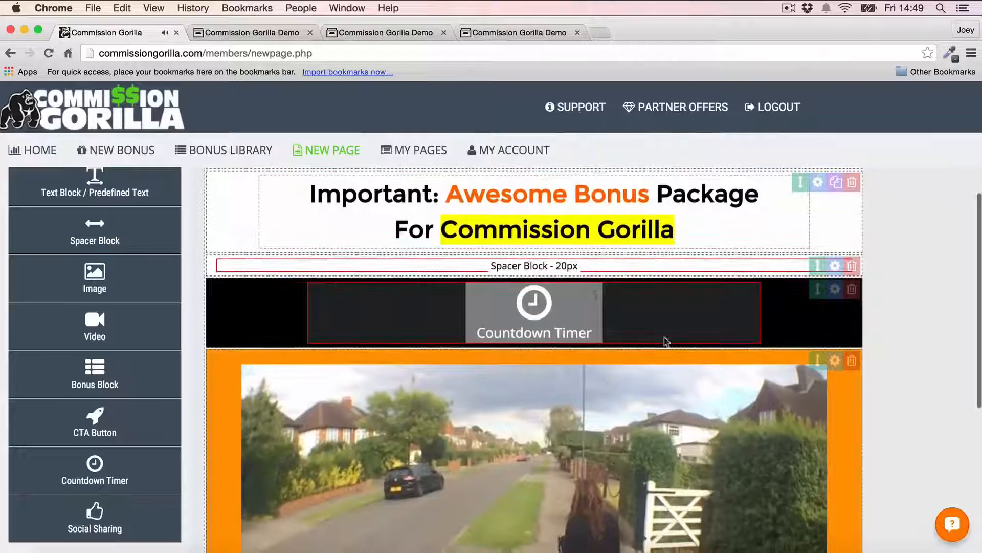
{"action": "scroll", "coordinate": [666, 341], "scroll_direction": "down", "scroll_amount": 8}
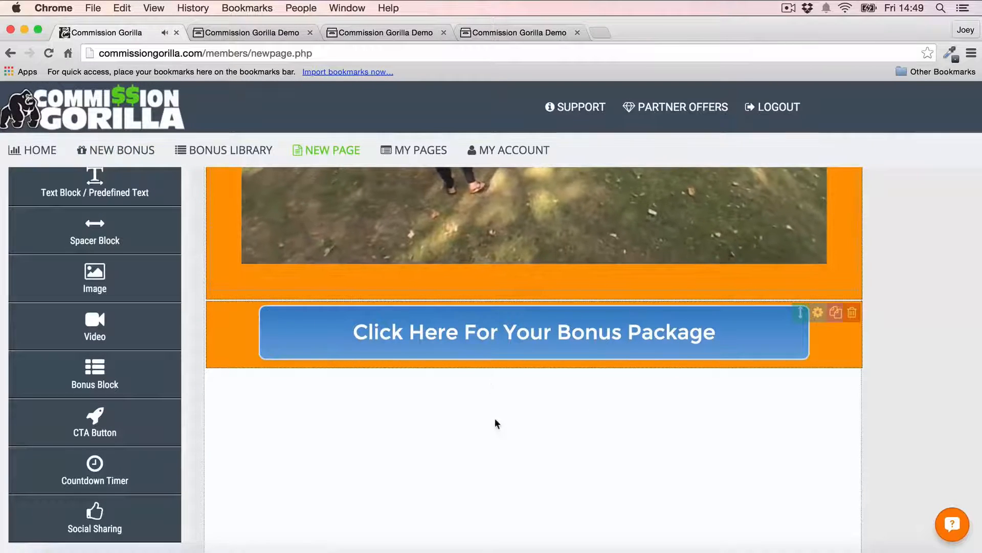
Step: Add three bonus blocks holding Bonus Example, Bonus 4 Image and D Bonus 2
{"action": "left_click", "coordinate": [95, 381]}
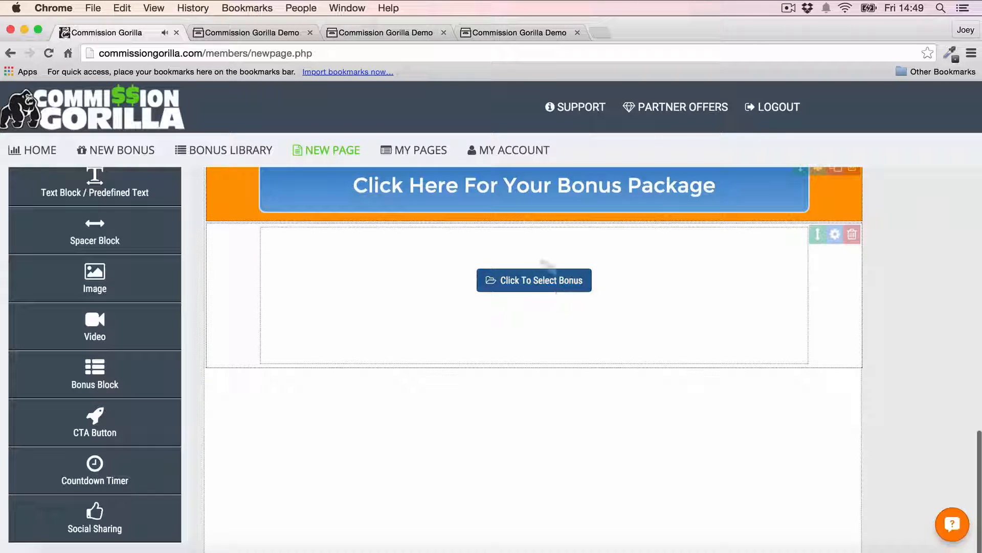
{"action": "left_click", "coordinate": [541, 282]}
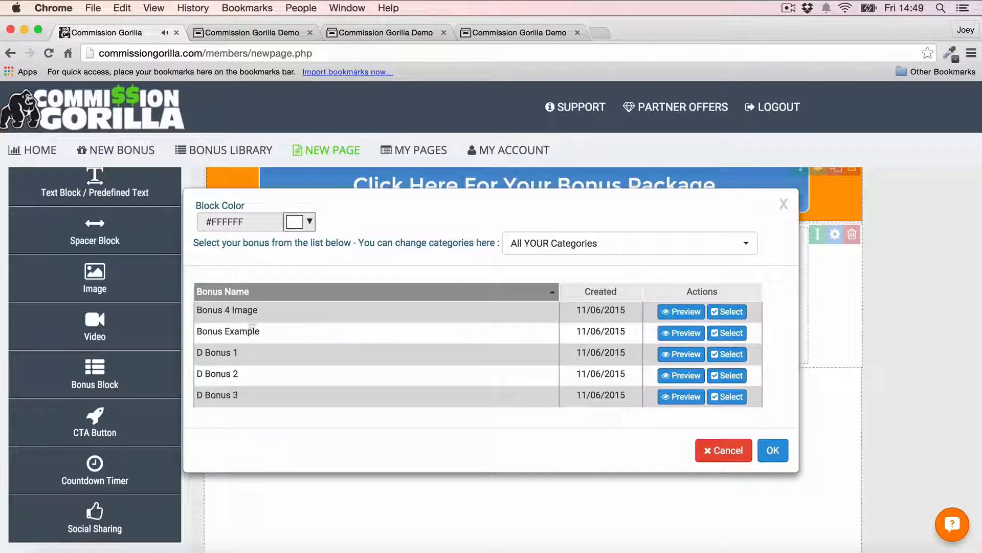
{"action": "left_click", "coordinate": [732, 333]}
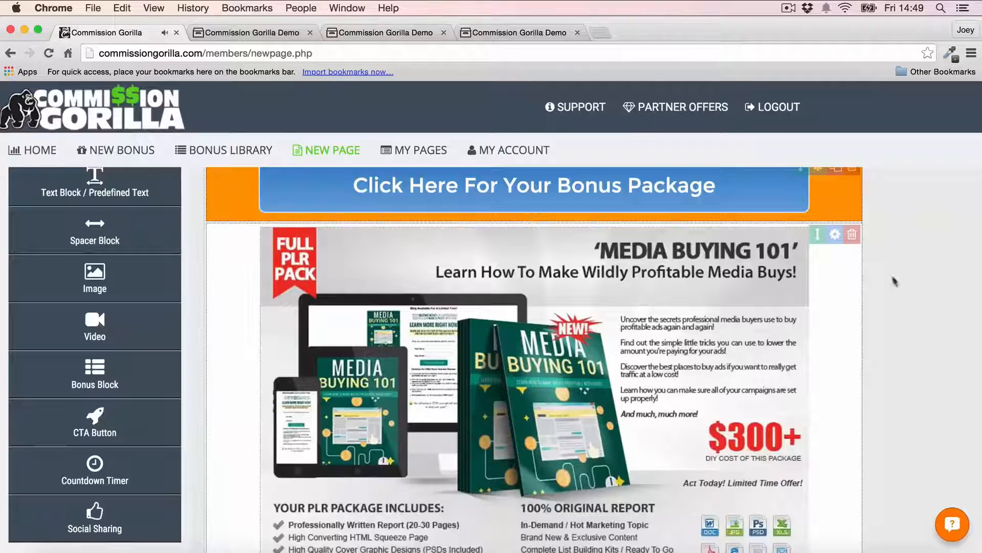
{"action": "scroll", "coordinate": [929, 297], "scroll_direction": "down", "scroll_amount": 5}
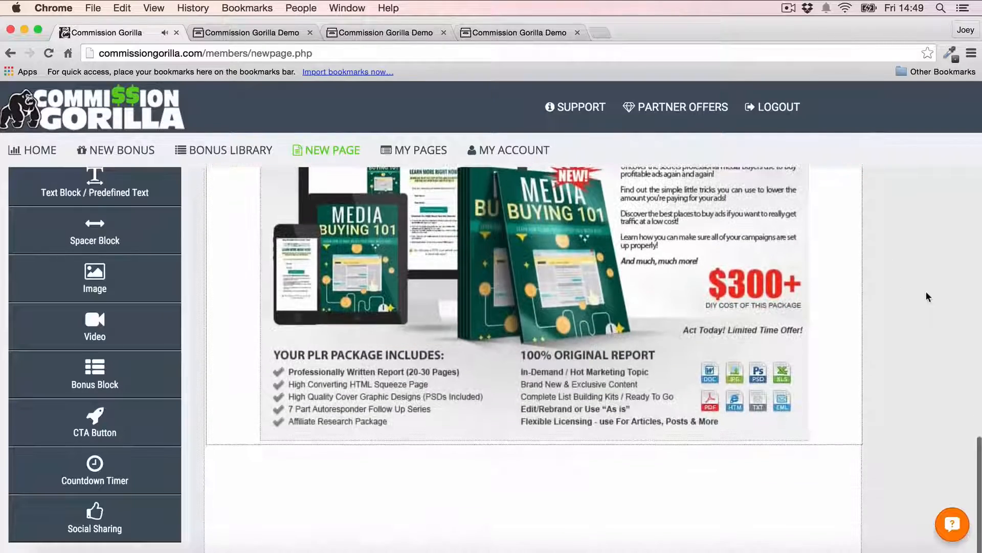
{"action": "scroll", "coordinate": [930, 297], "scroll_direction": "down", "scroll_amount": 2}
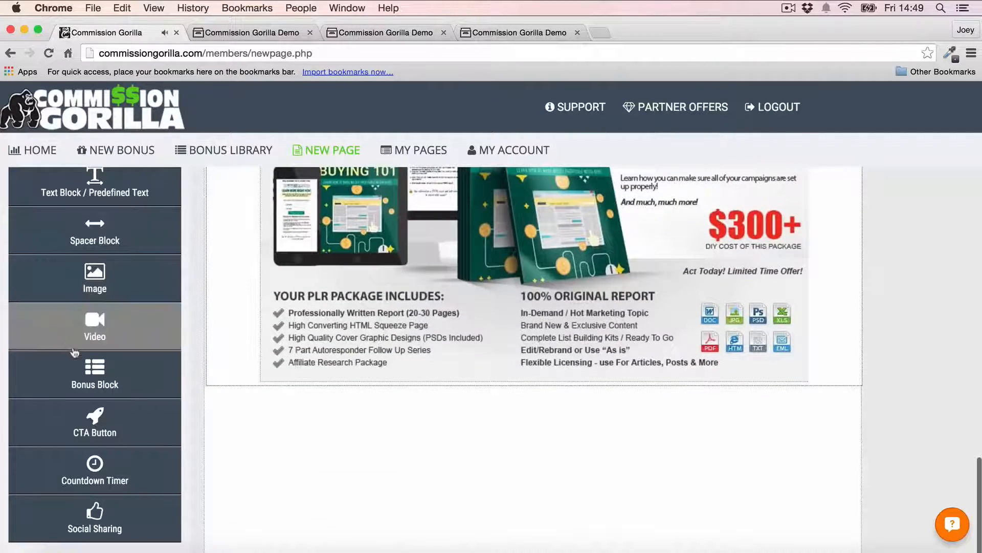
{"action": "left_click", "coordinate": [75, 365]}
{"action": "left_click", "coordinate": [544, 285]}
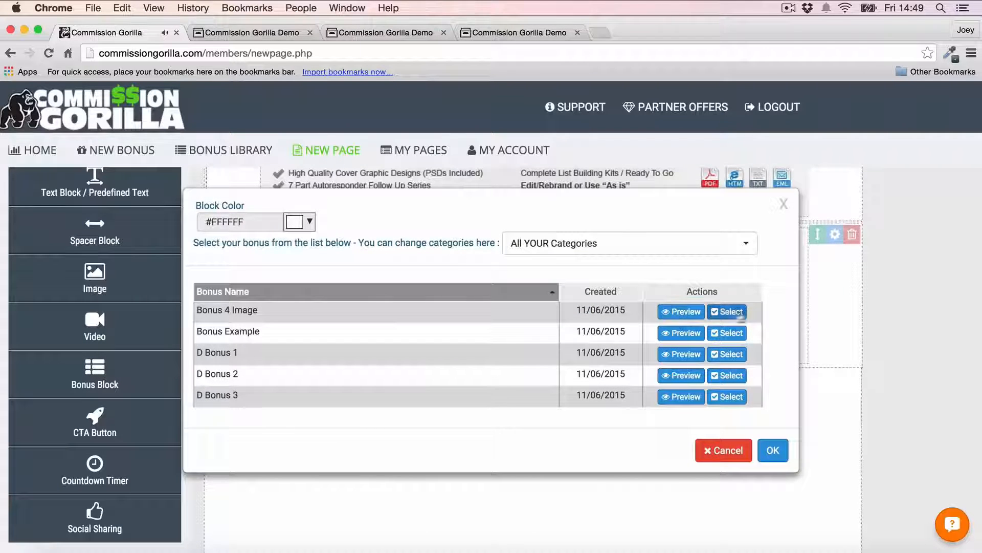
{"action": "left_click", "coordinate": [727, 311]}
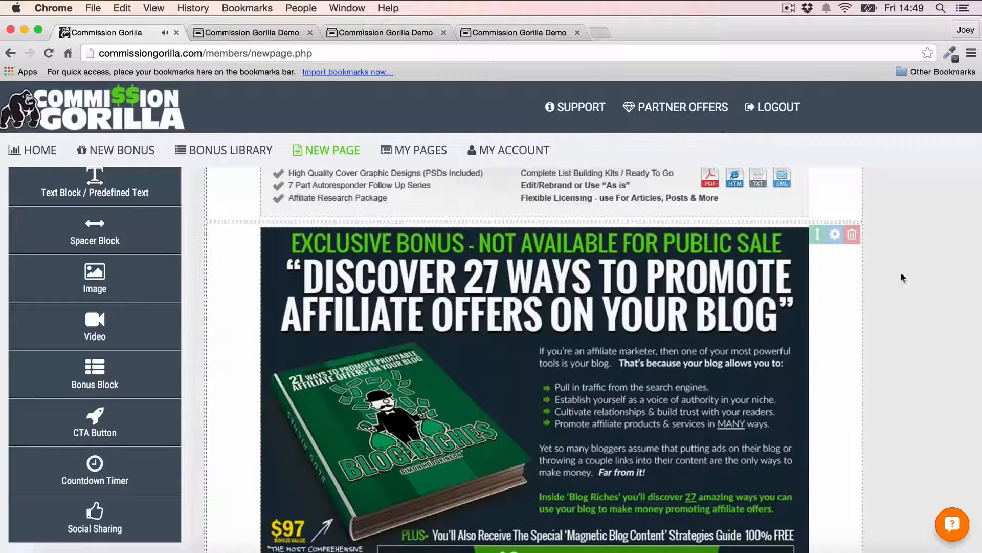
{"action": "scroll", "coordinate": [885, 277], "scroll_direction": "down", "scroll_amount": 5}
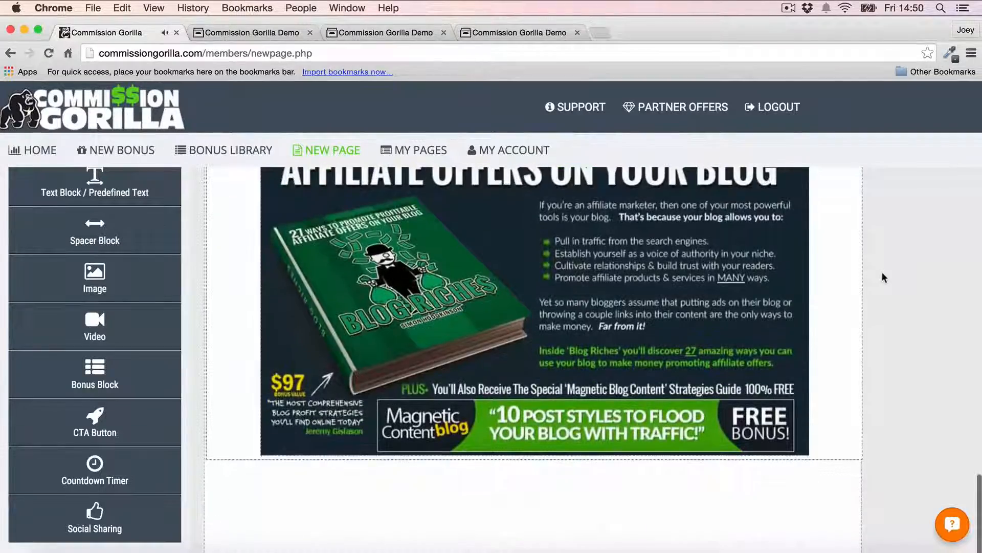
{"action": "left_click_drag", "start_coordinate": [85, 381], "coordinate": [449, 298]}
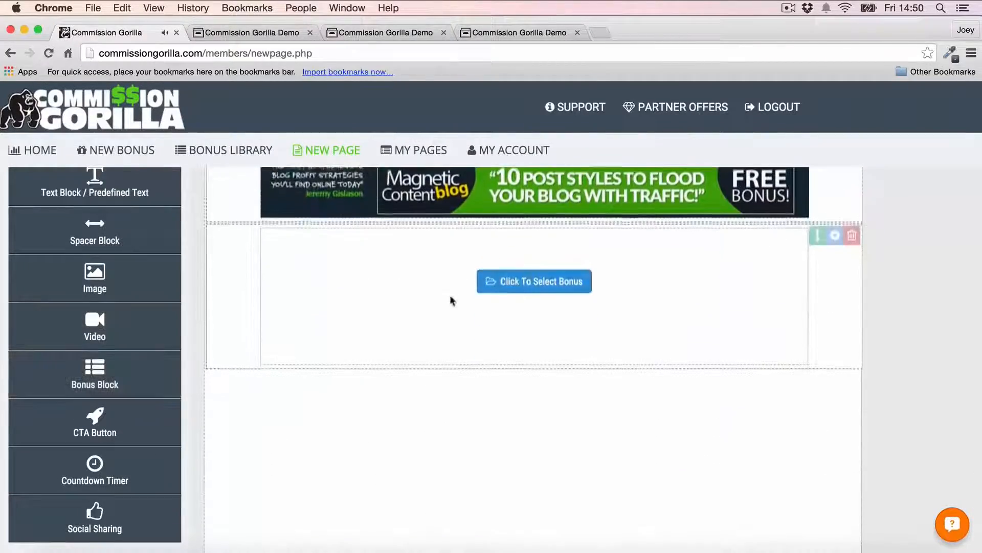
{"action": "left_click", "coordinate": [546, 285]}
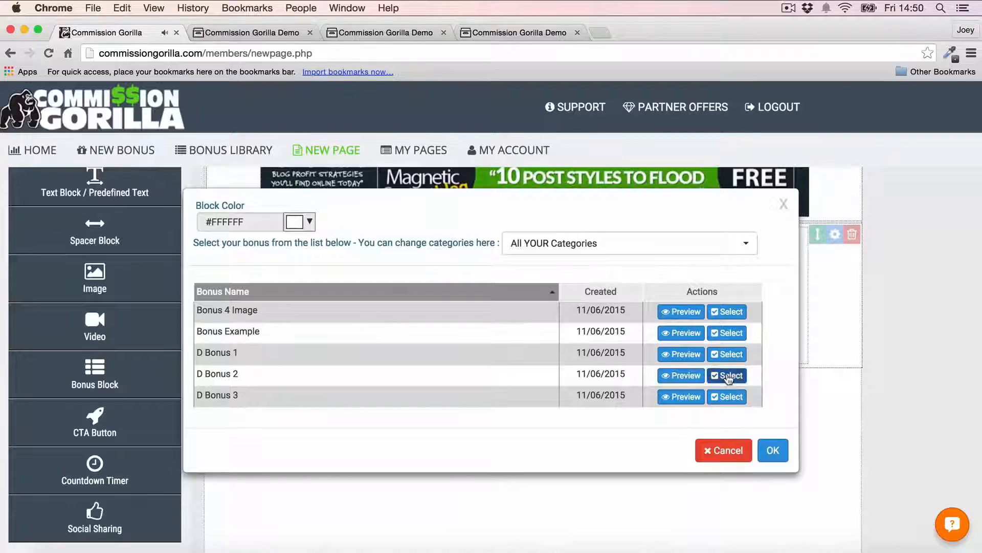
{"action": "left_click", "coordinate": [727, 375]}
{"action": "scroll", "coordinate": [848, 313], "scroll_direction": "down", "scroll_amount": 5}
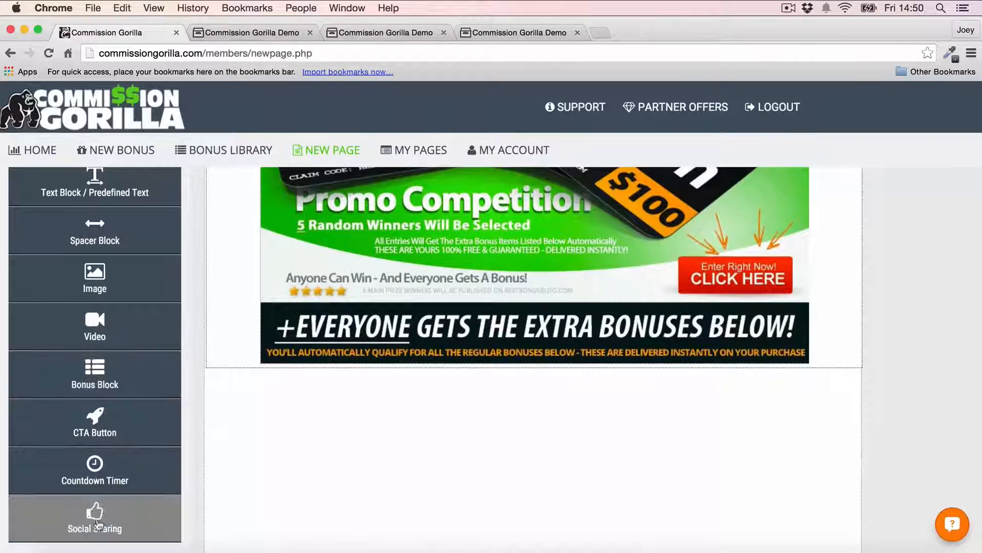
Step: Add a Facebook, Google+ and Twitter sharing block, check its Sharing Options, and place it under the bonus button
{"action": "left_click_drag", "start_coordinate": [97, 523], "coordinate": [21, 522]}
{"action": "scroll", "coordinate": [337, 414], "scroll_direction": "up", "scroll_amount": 6}
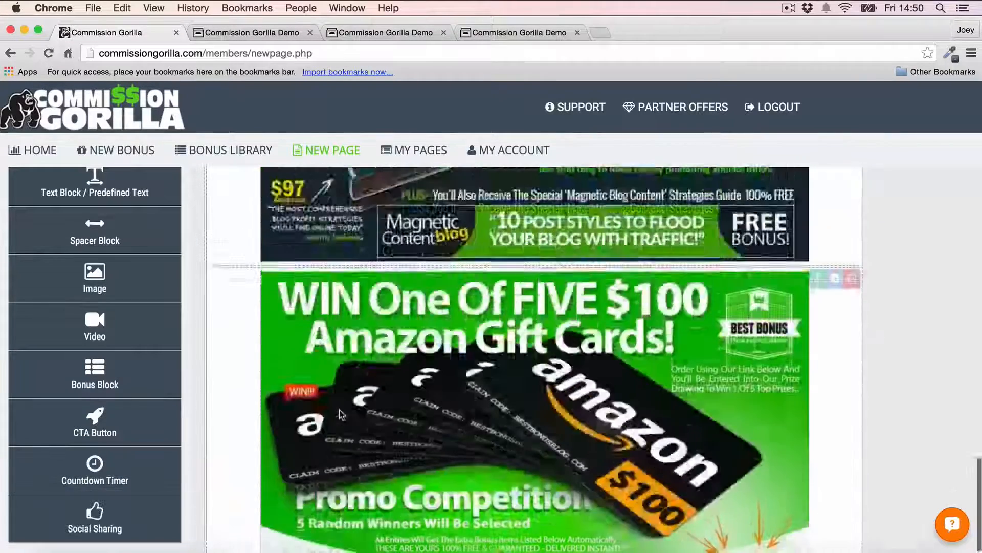
{"action": "scroll", "coordinate": [340, 414], "scroll_direction": "down", "scroll_amount": 6}
{"action": "left_click_drag", "start_coordinate": [118, 541], "coordinate": [395, 390]}
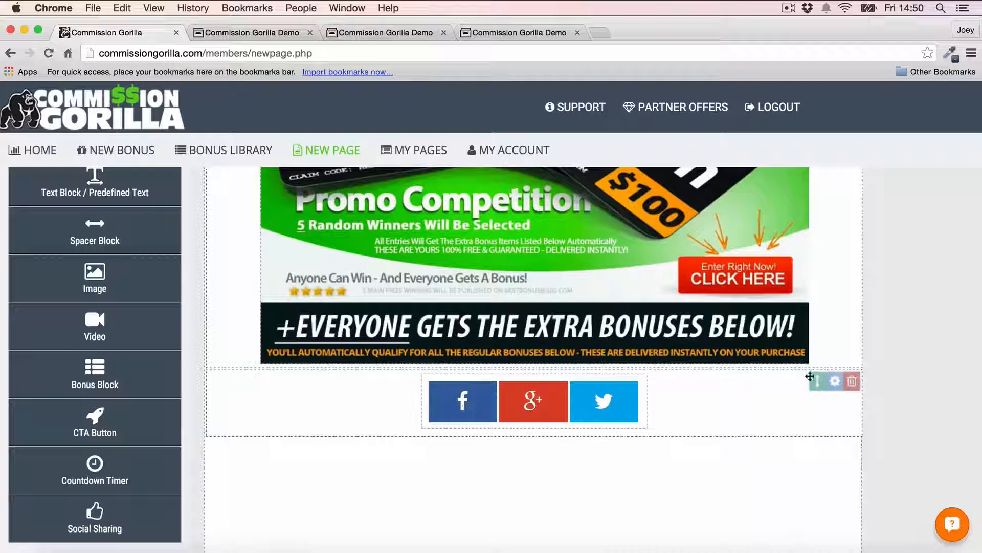
{"action": "left_click", "coordinate": [835, 380]}
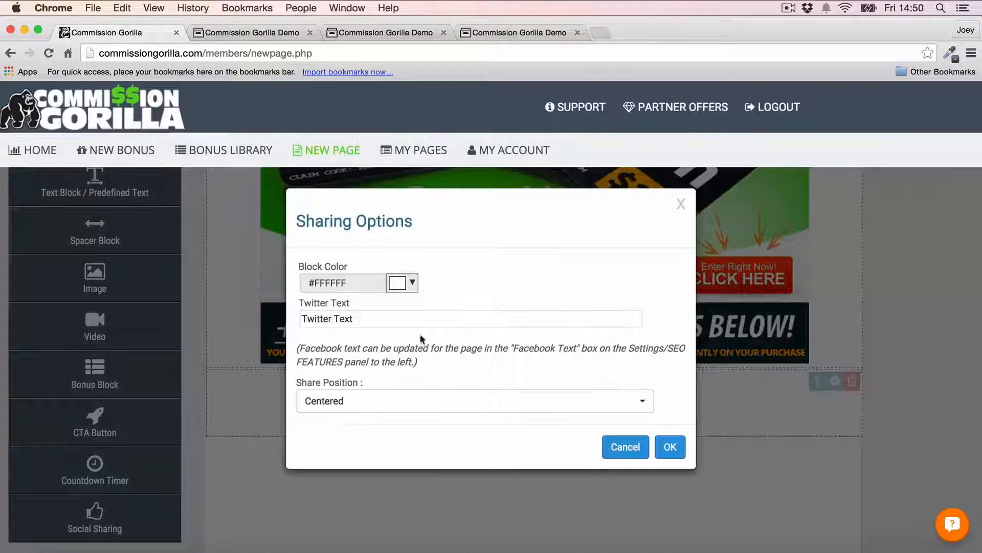
{"action": "left_click", "coordinate": [625, 449]}
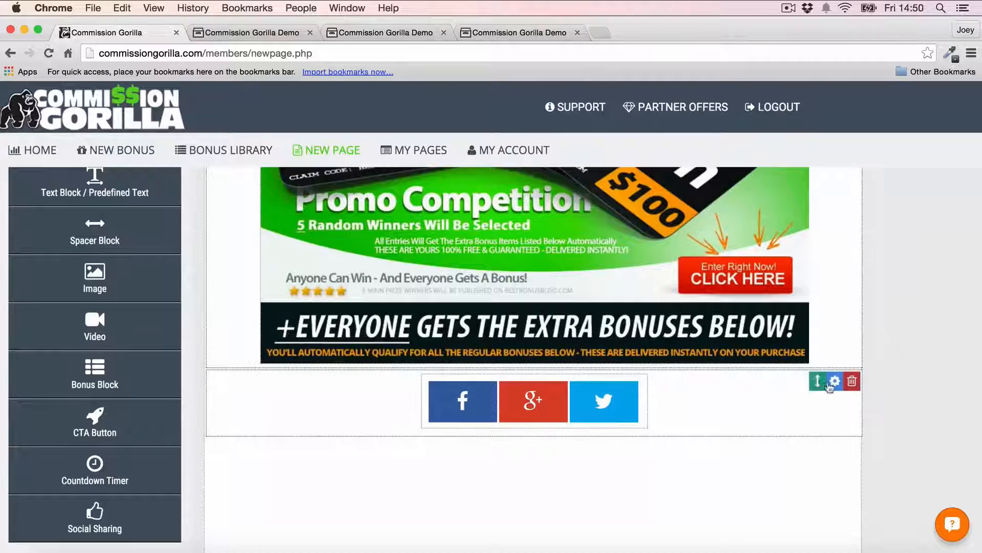
{"action": "left_click_drag", "start_coordinate": [811, 381], "coordinate": [798, 435]}
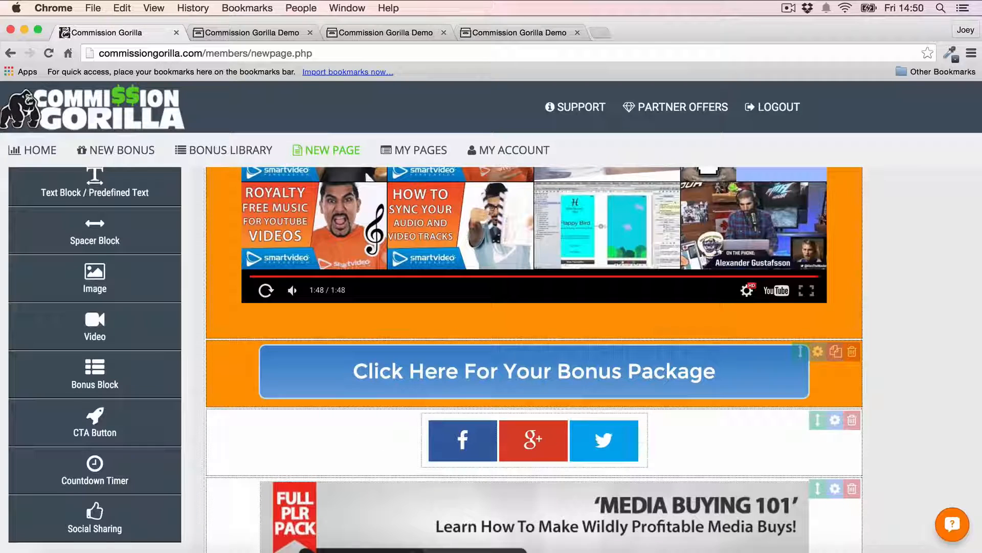
Step: Duplicate the bonus-package button block and move the copy further down the page
{"action": "scroll", "coordinate": [814, 333], "scroll_direction": "down", "scroll_amount": 4}
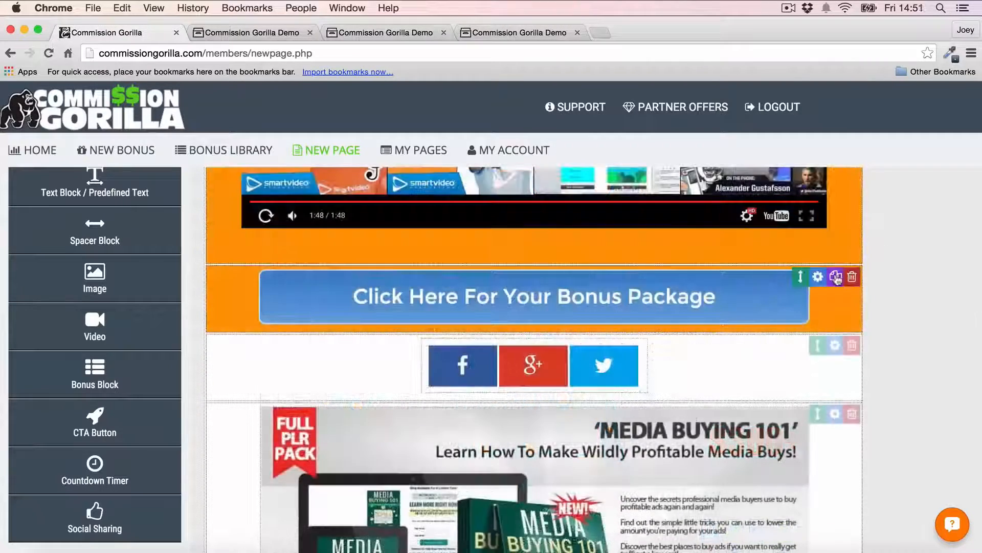
{"action": "left_click", "coordinate": [836, 277]}
{"action": "left_click_drag", "start_coordinate": [801, 345], "coordinate": [802, 421]}
Step: Save the page as VideoPage and exit the editor to the Download/Link details
{"action": "scroll", "coordinate": [925, 278], "scroll_direction": "up", "scroll_amount": 15}
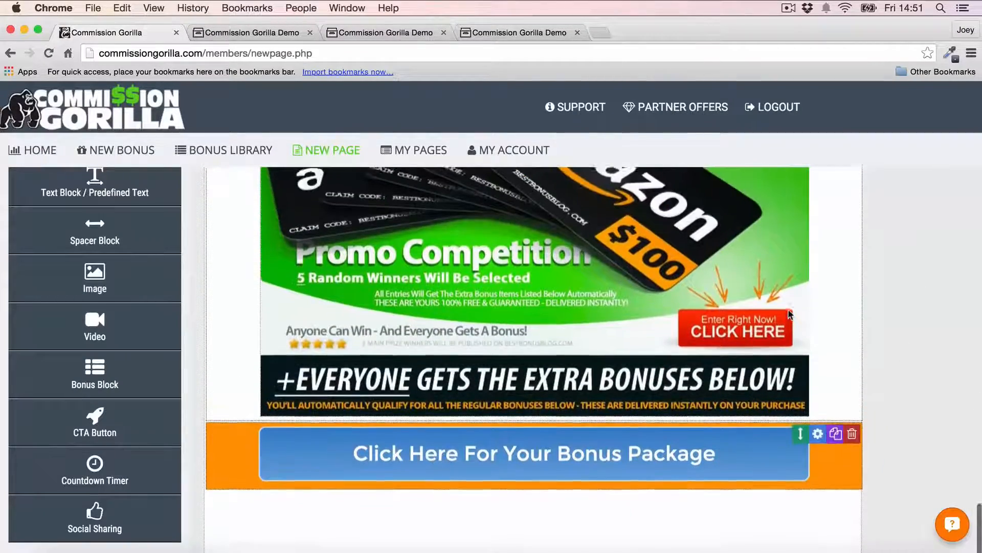
{"action": "scroll", "coordinate": [535, 275], "scroll_direction": "up", "scroll_amount": 8}
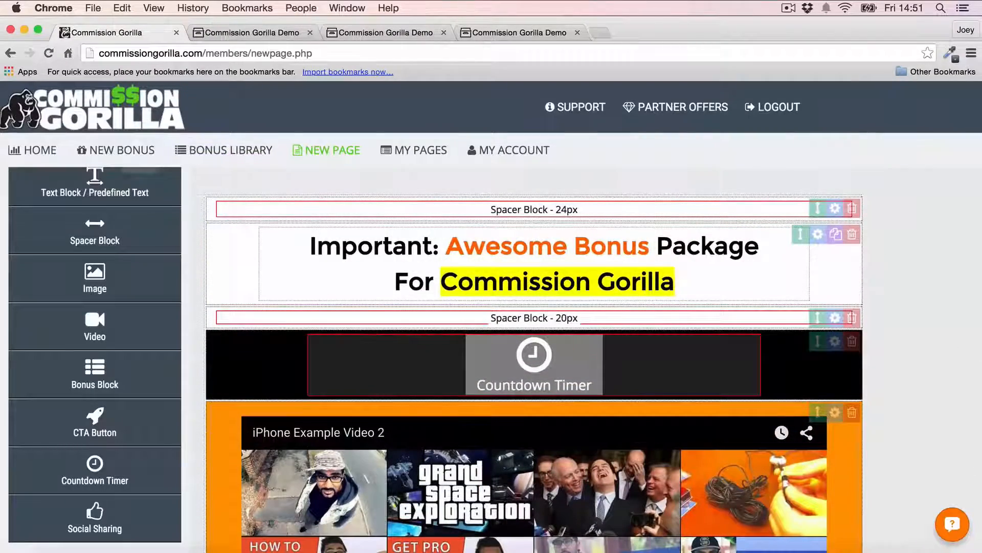
{"action": "scroll", "coordinate": [88, 241], "scroll_direction": "up", "scroll_amount": 3}
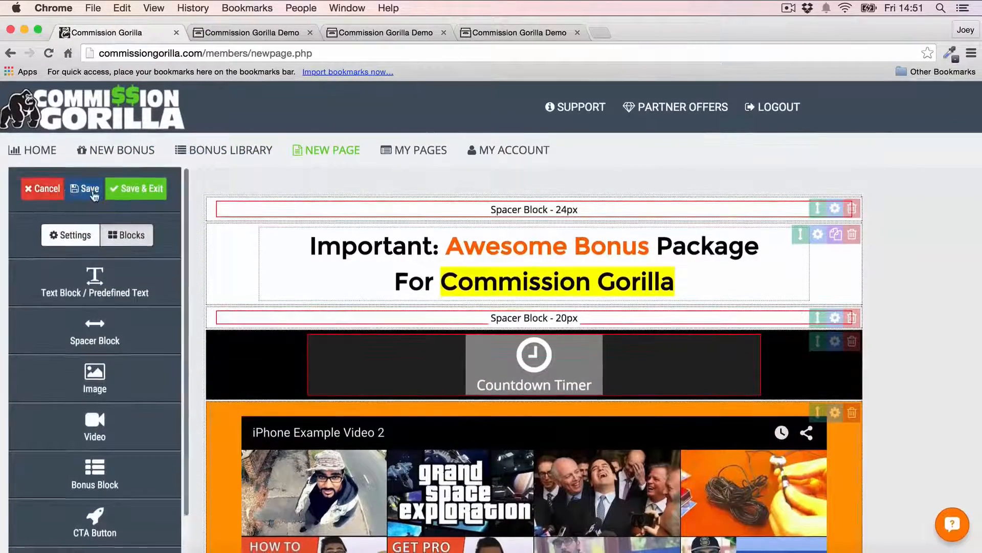
{"action": "left_click", "coordinate": [136, 188]}
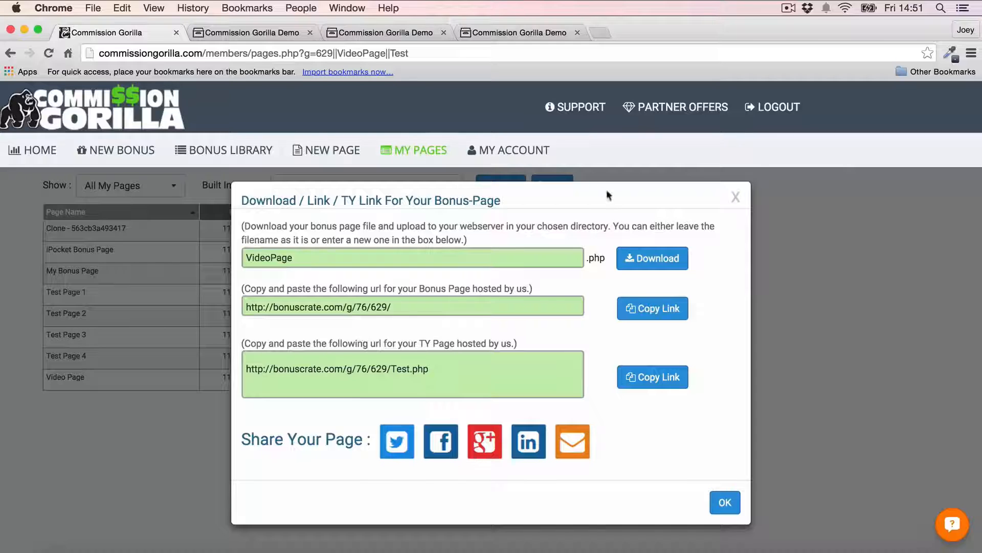
{"action": "left_click_drag", "start_coordinate": [407, 312], "coordinate": [177, 306]}
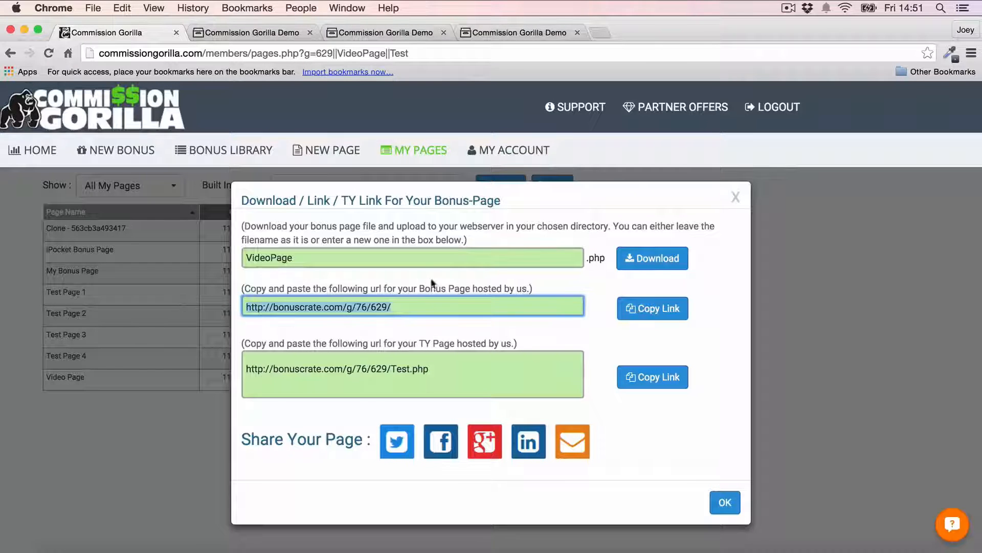
{"action": "key", "text": "super+c"}
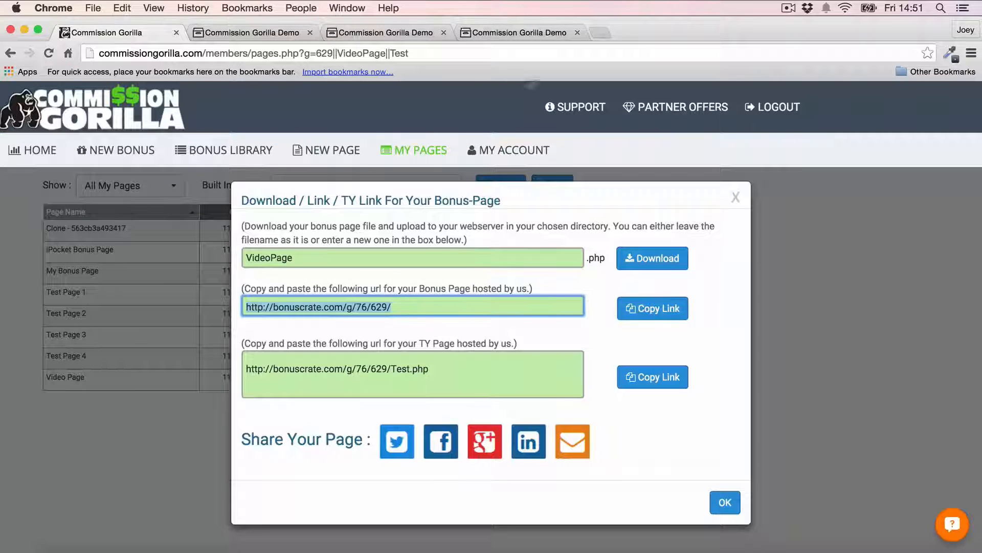
{"action": "key", "text": "super+t"}
{"action": "key", "text": "super+v"}
{"action": "key", "text": "Return"}
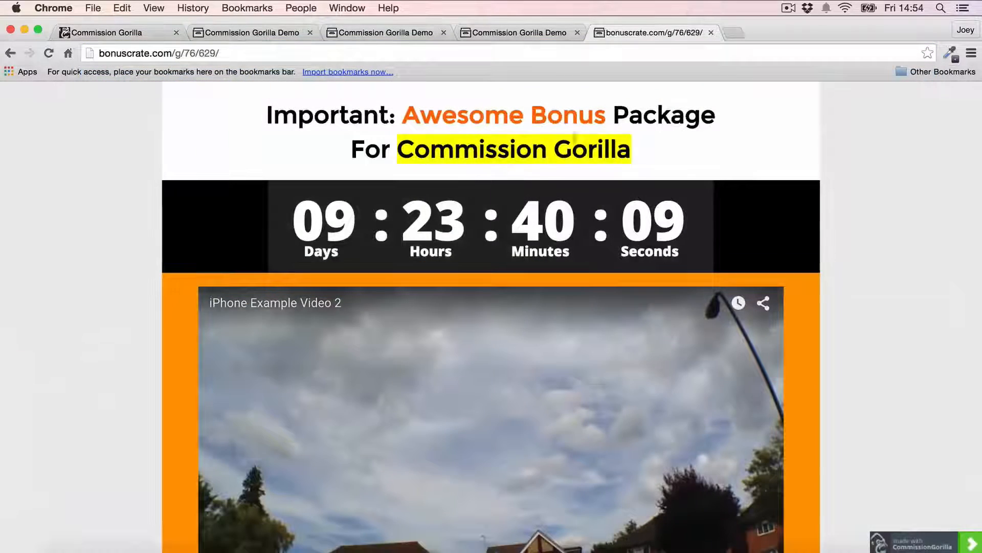
{"action": "scroll", "coordinate": [164, 195], "scroll_direction": "down", "scroll_amount": 2}
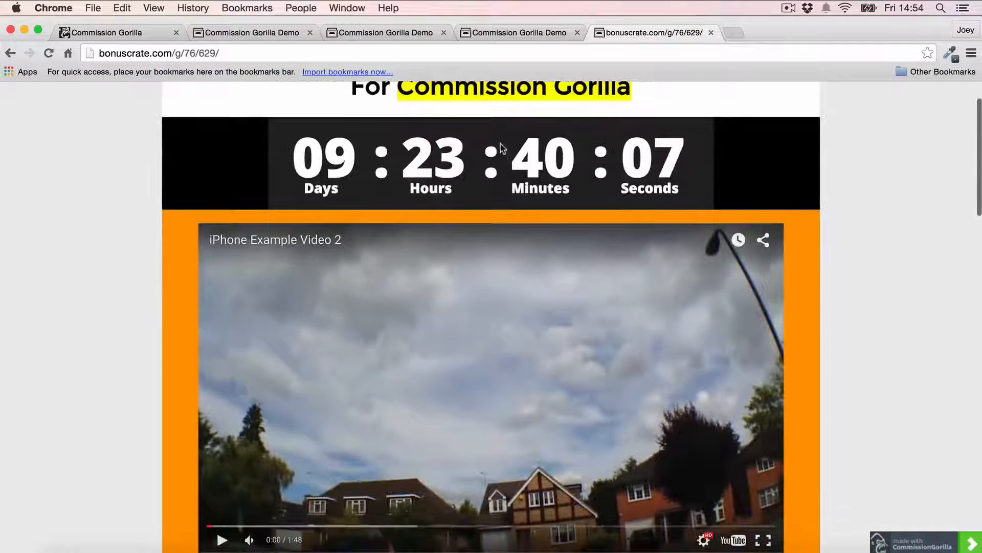
{"action": "scroll", "coordinate": [500, 146], "scroll_direction": "up", "scroll_amount": 2}
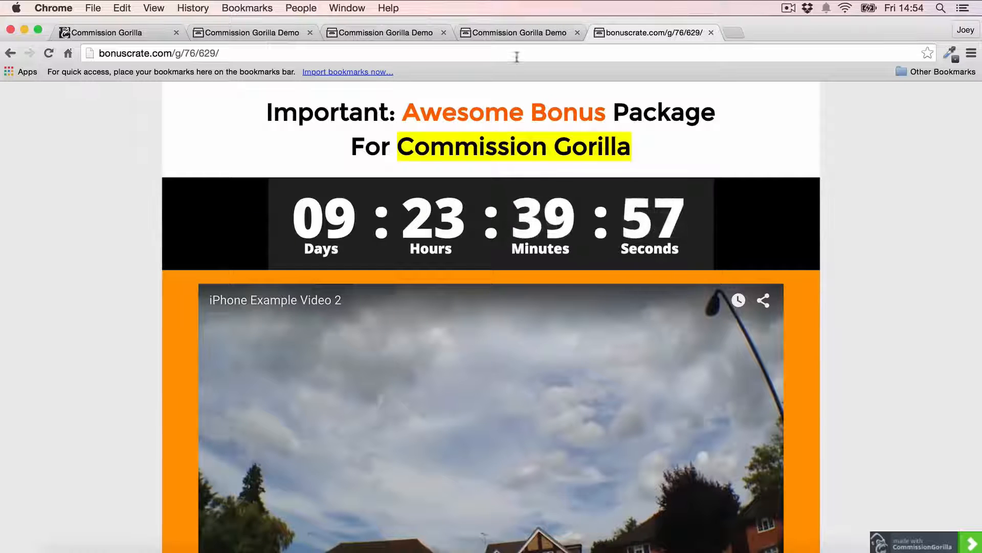
{"action": "left_click", "coordinate": [710, 32]}
{"action": "left_click", "coordinate": [128, 34]}
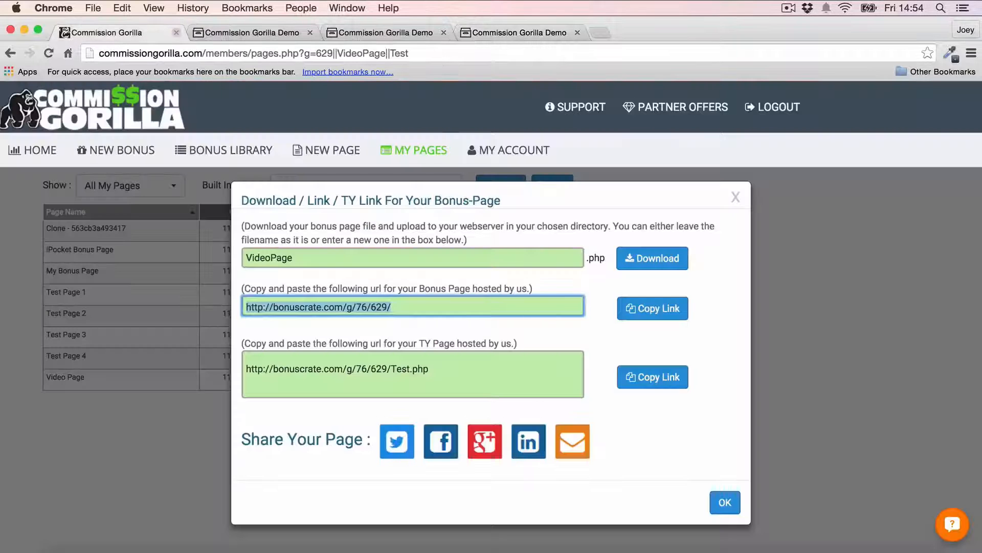
Step: Close the download dialog, start a new page and open the Countdown Timer pro-feature demo
{"action": "left_click", "coordinate": [737, 198]}
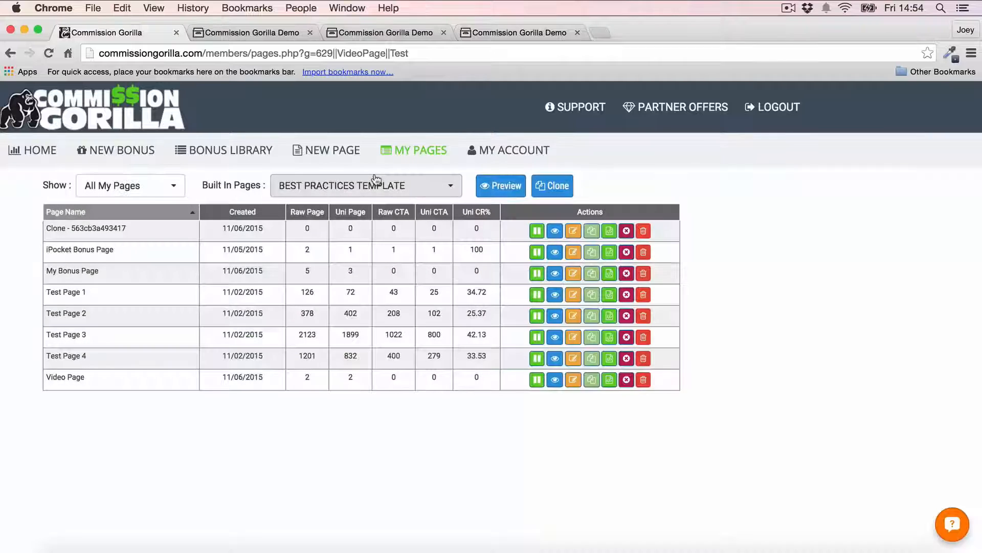
{"action": "left_click", "coordinate": [358, 155]}
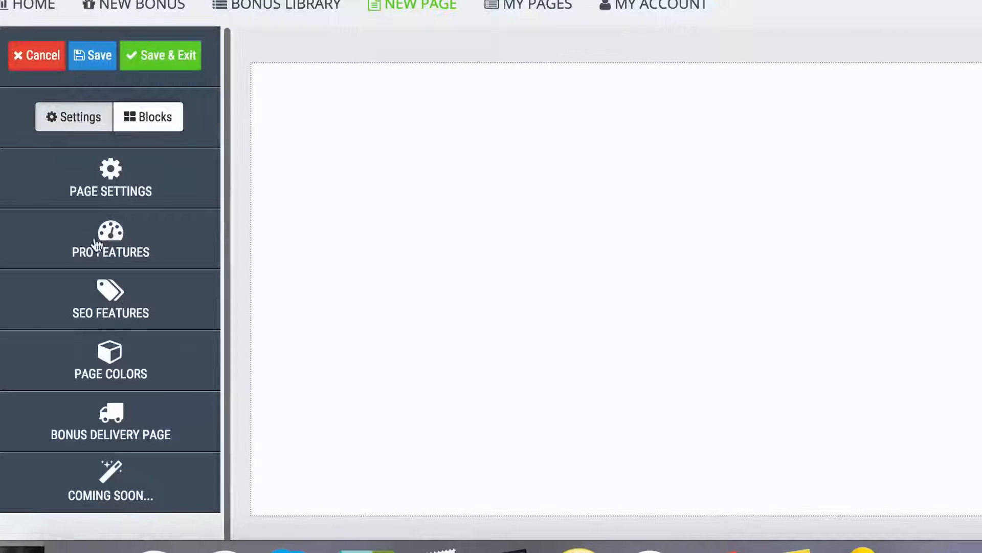
{"action": "left_click", "coordinate": [97, 245]}
{"action": "scroll", "coordinate": [148, 161], "scroll_direction": "down", "scroll_amount": 2}
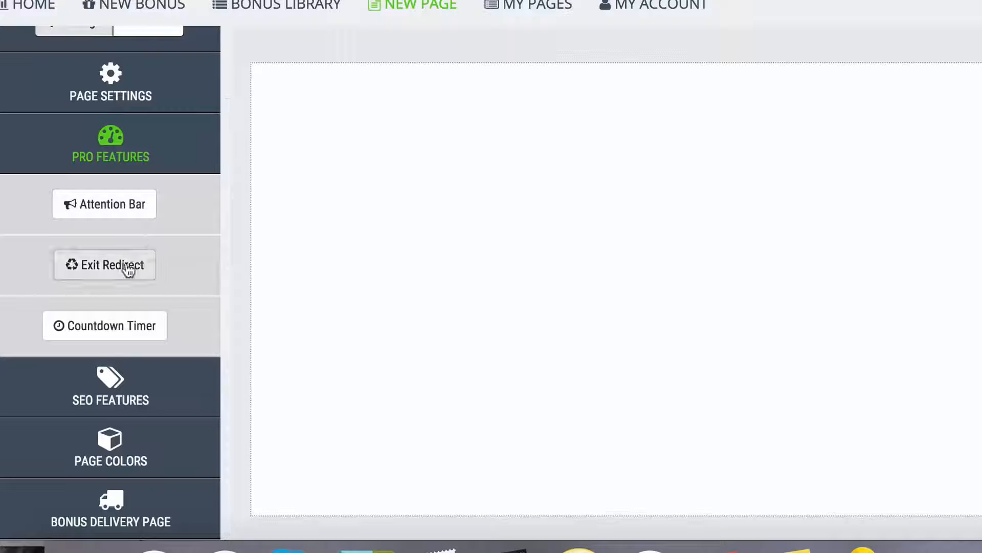
{"action": "left_click", "coordinate": [114, 334]}
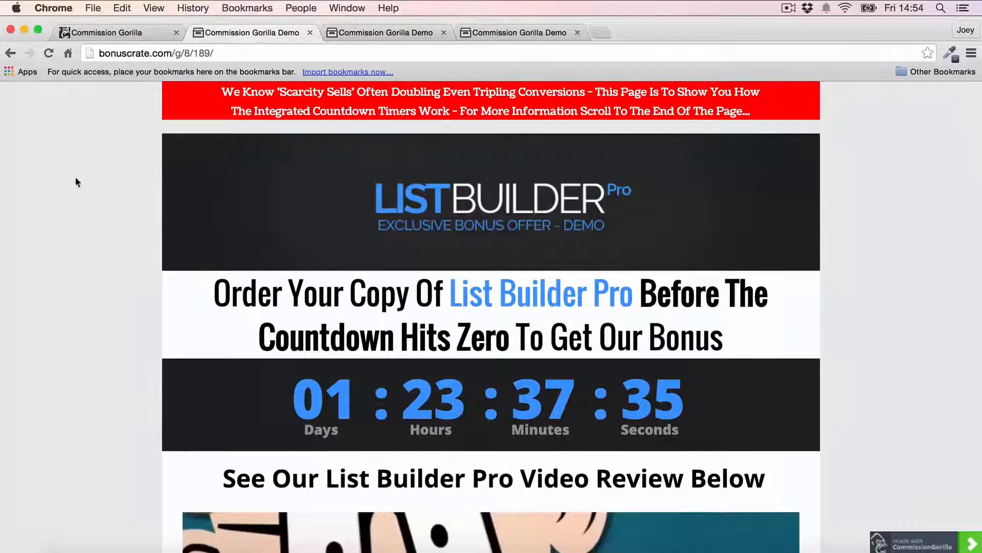
Step: Scroll through the List Builder Pro countdown demo, then return to the page builder
{"action": "scroll", "coordinate": [75, 179], "scroll_direction": "down", "scroll_amount": 3}
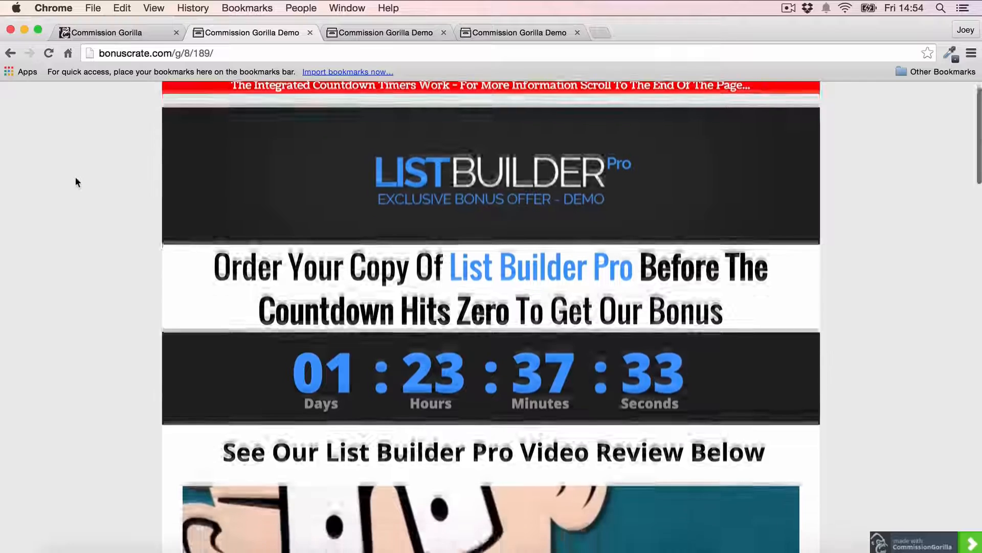
{"action": "scroll", "coordinate": [76, 181], "scroll_direction": "down", "scroll_amount": 3}
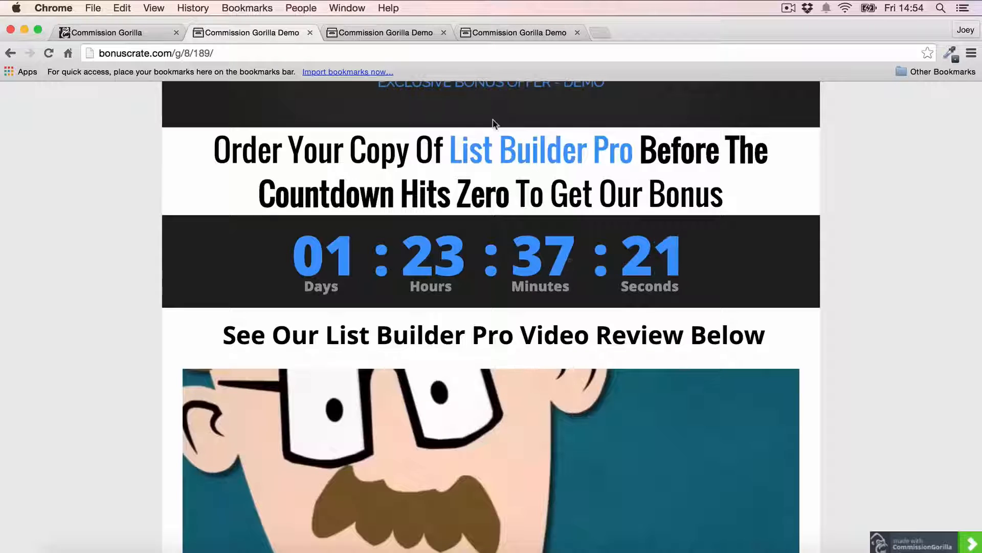
{"action": "left_click", "coordinate": [122, 32]}
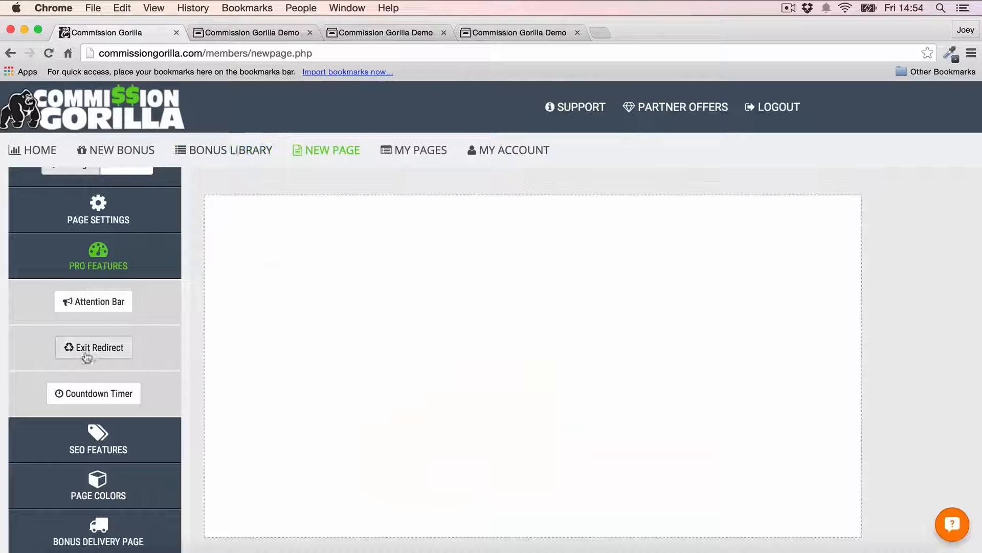
Step: Try leaving the exit redirect demo, stay to see the early-adopter offer, then return to the builder
{"action": "left_click", "coordinate": [518, 35]}
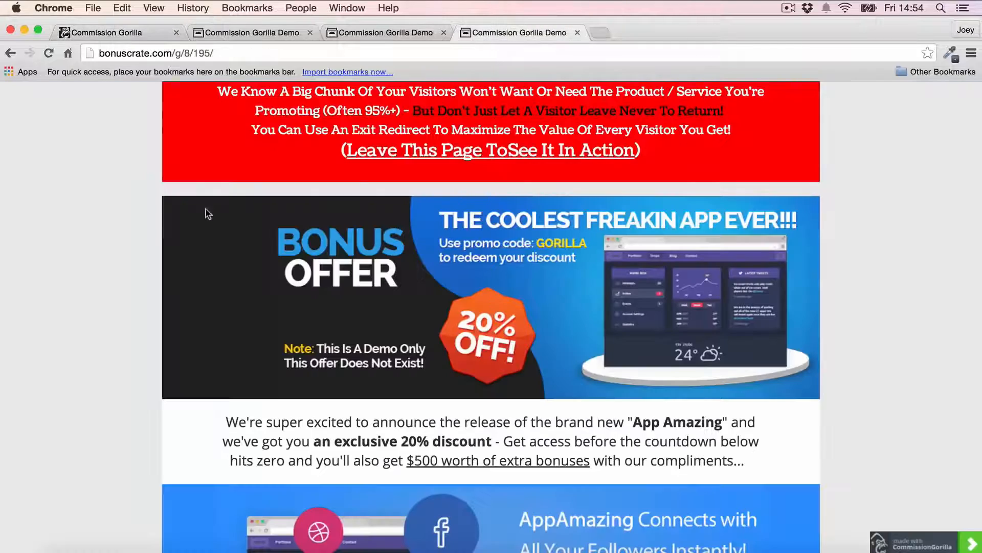
{"action": "scroll", "coordinate": [800, 174], "scroll_direction": "down", "scroll_amount": 6}
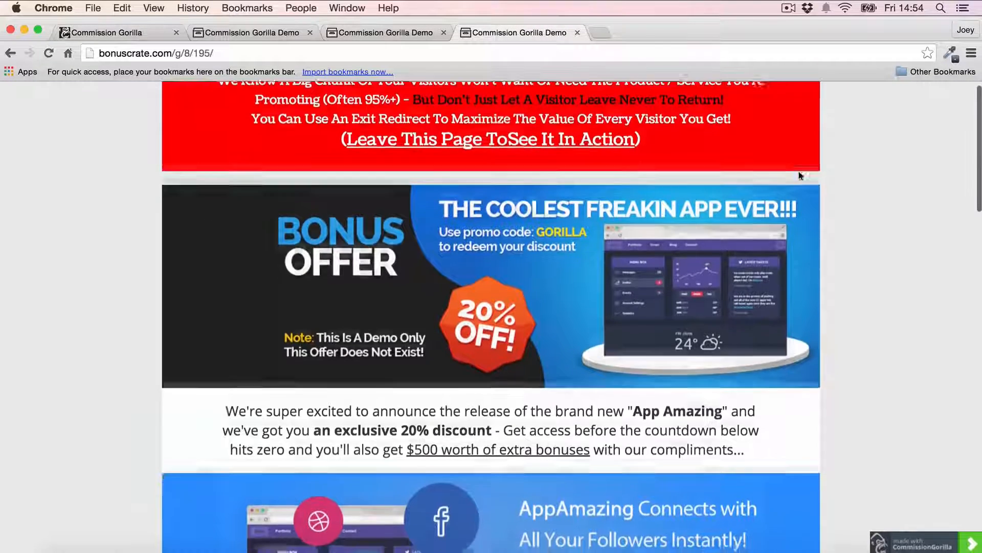
{"action": "scroll", "coordinate": [801, 176], "scroll_direction": "down", "scroll_amount": 12}
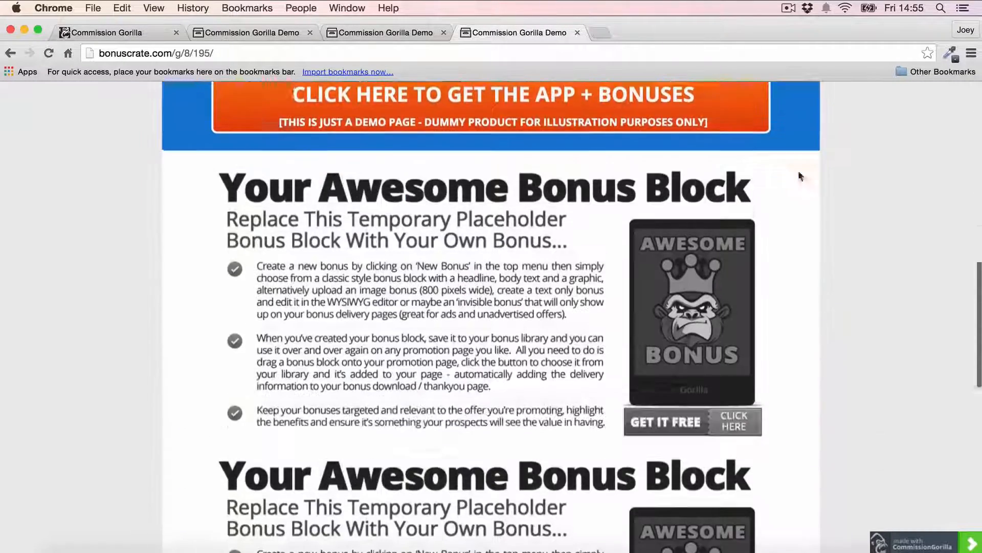
{"action": "scroll", "coordinate": [488, 253], "scroll_direction": "down", "scroll_amount": 8}
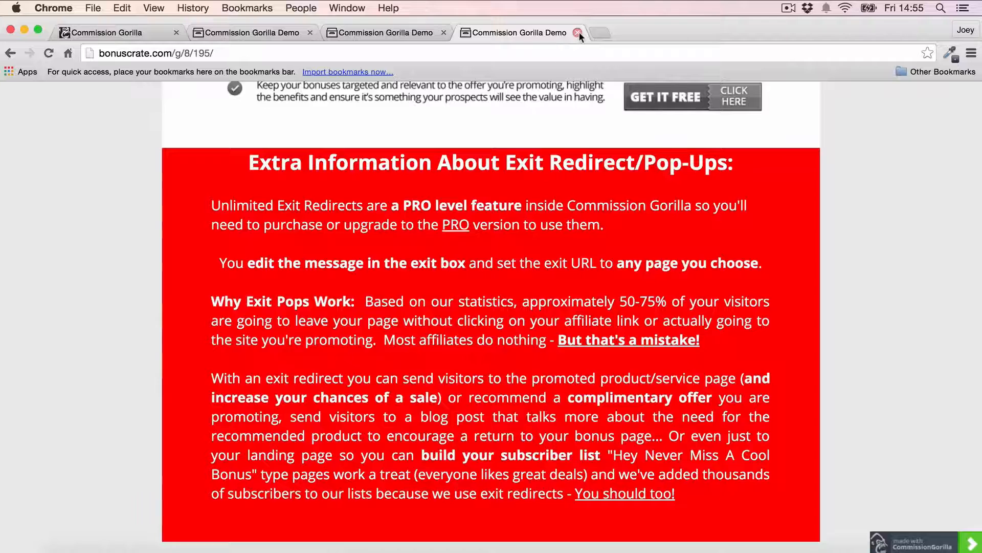
{"action": "left_click", "coordinate": [578, 32]}
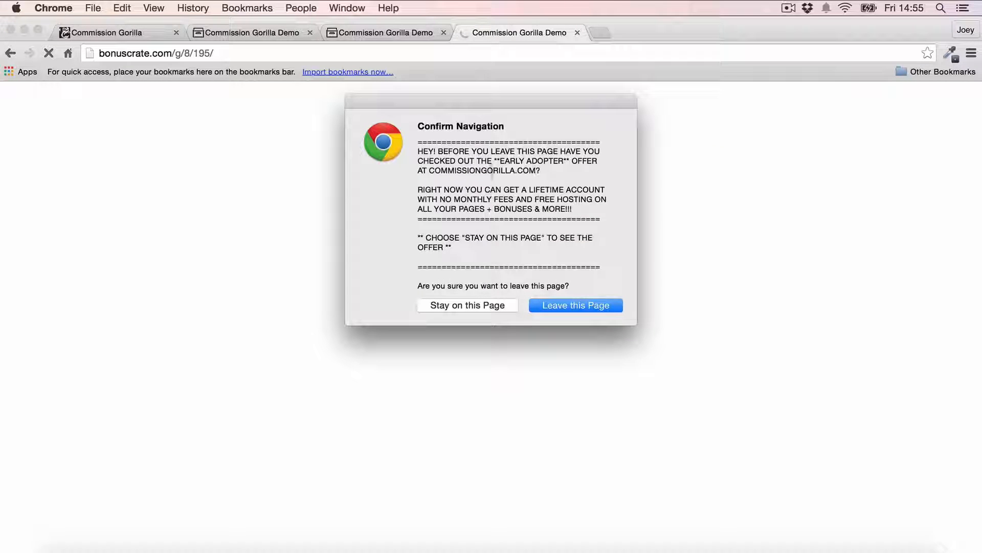
{"action": "left_click", "coordinate": [474, 307]}
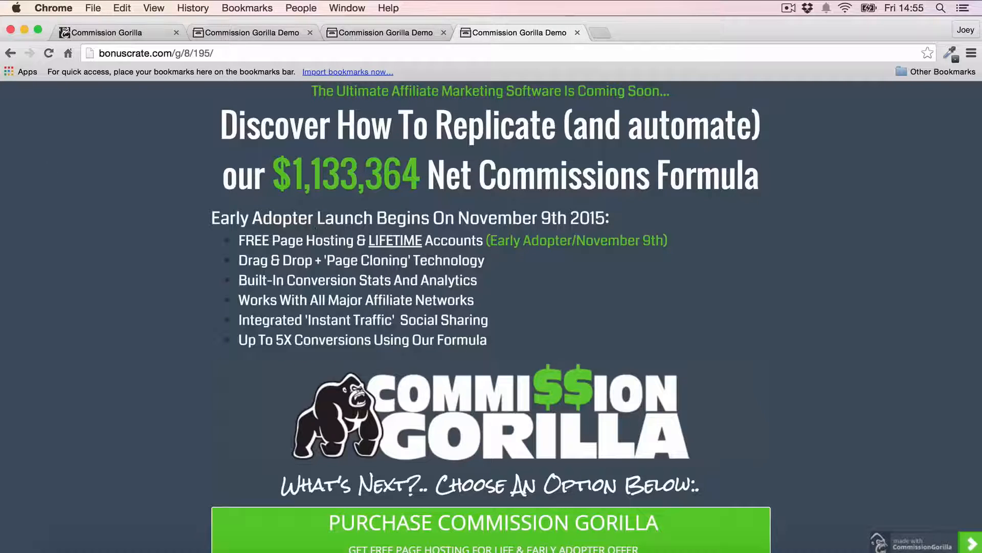
{"action": "left_click", "coordinate": [114, 36]}
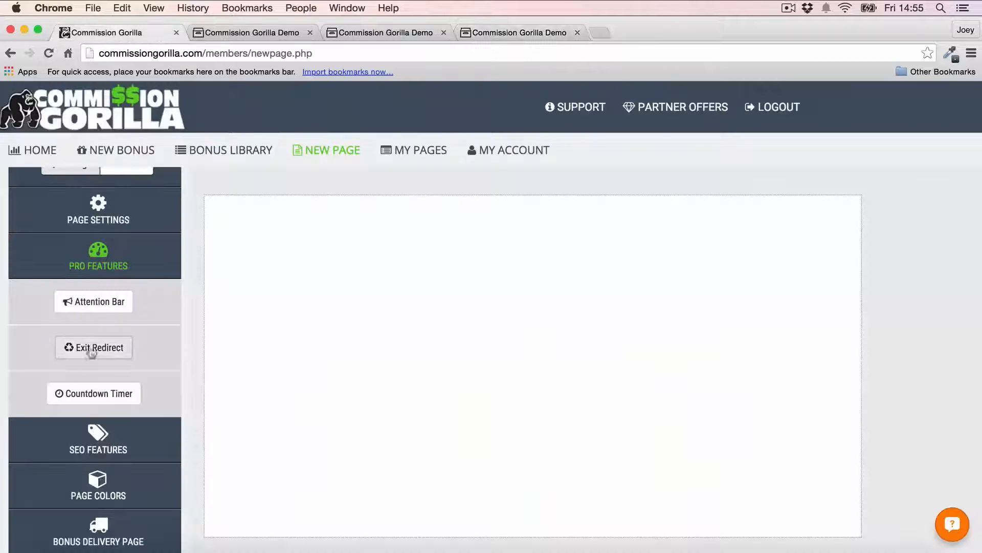
Step: Scroll through the attention-bar demo at g/8/191/, then close two of the demo pages
{"action": "left_click", "coordinate": [394, 34]}
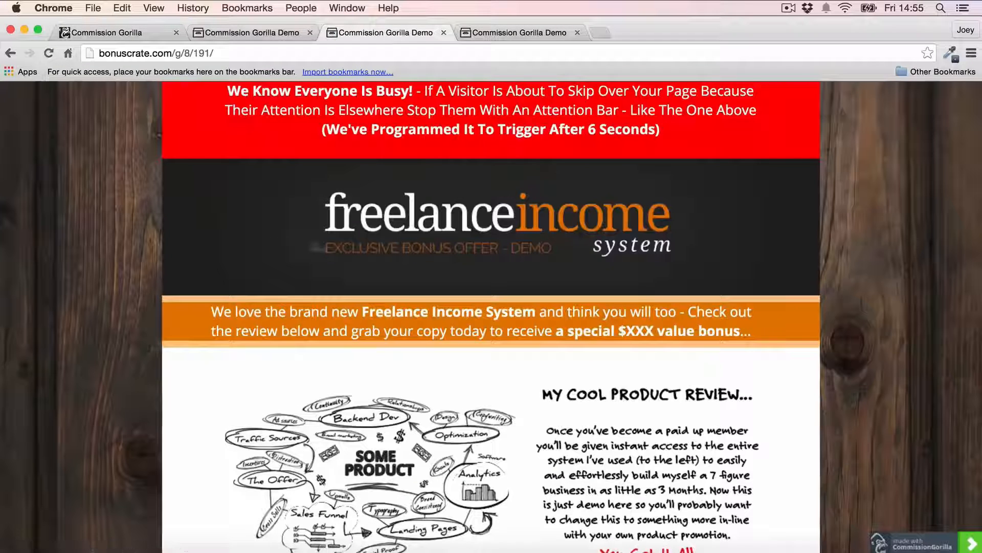
{"action": "scroll", "coordinate": [87, 256], "scroll_direction": "down", "scroll_amount": 5}
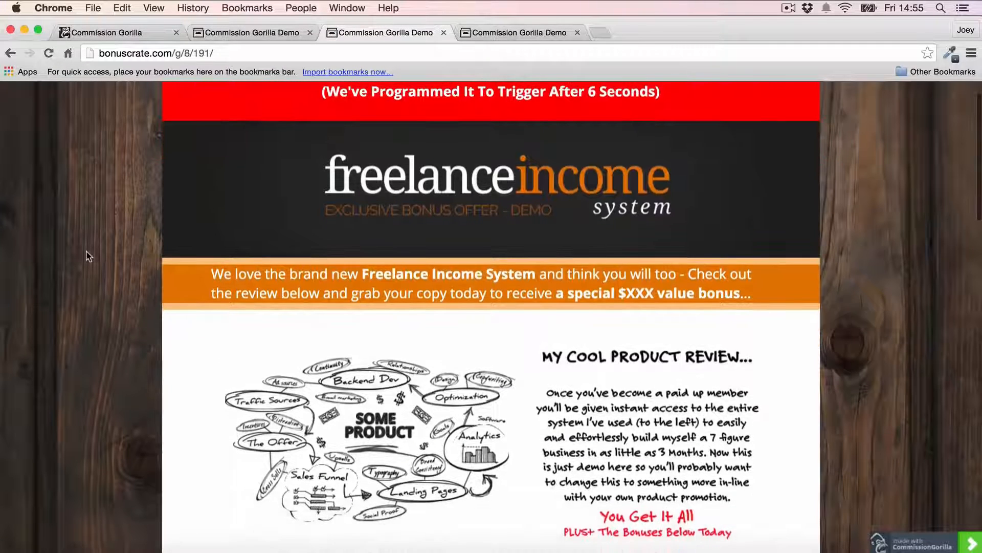
{"action": "scroll", "coordinate": [87, 256], "scroll_direction": "up", "scroll_amount": 5}
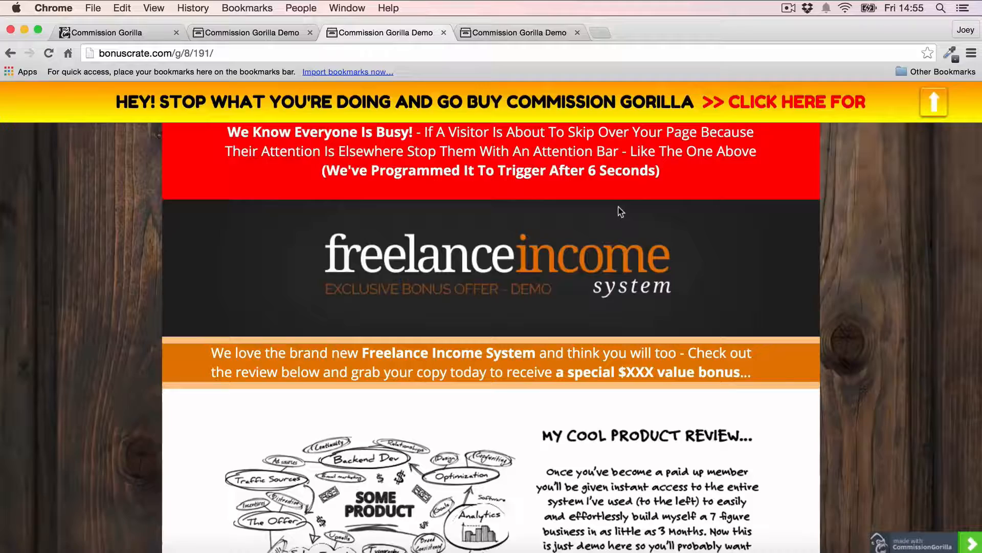
{"action": "scroll", "coordinate": [608, 244], "scroll_direction": "down", "scroll_amount": 20}
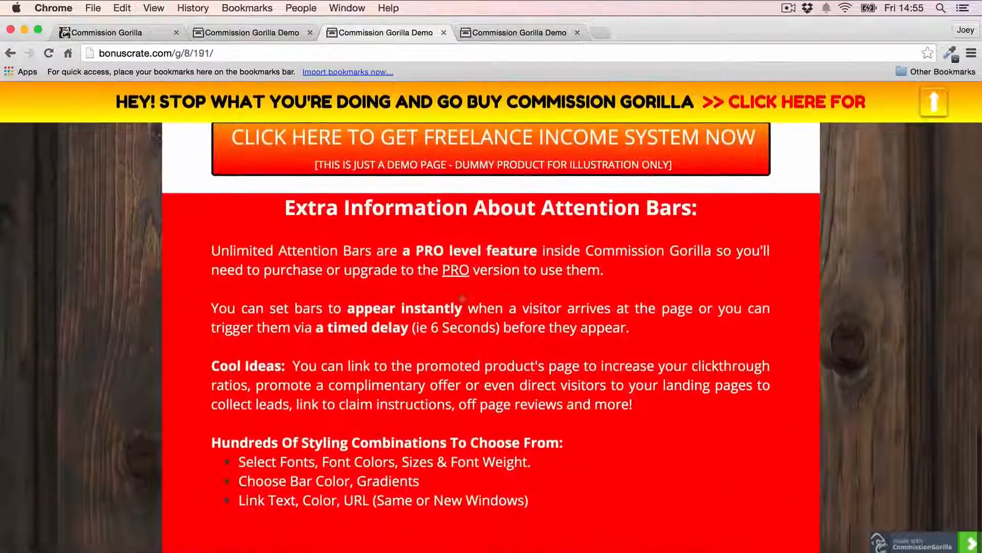
{"action": "scroll", "coordinate": [450, 291], "scroll_direction": "up", "scroll_amount": 2}
{"action": "scroll", "coordinate": [455, 290], "scroll_direction": "up", "scroll_amount": 5}
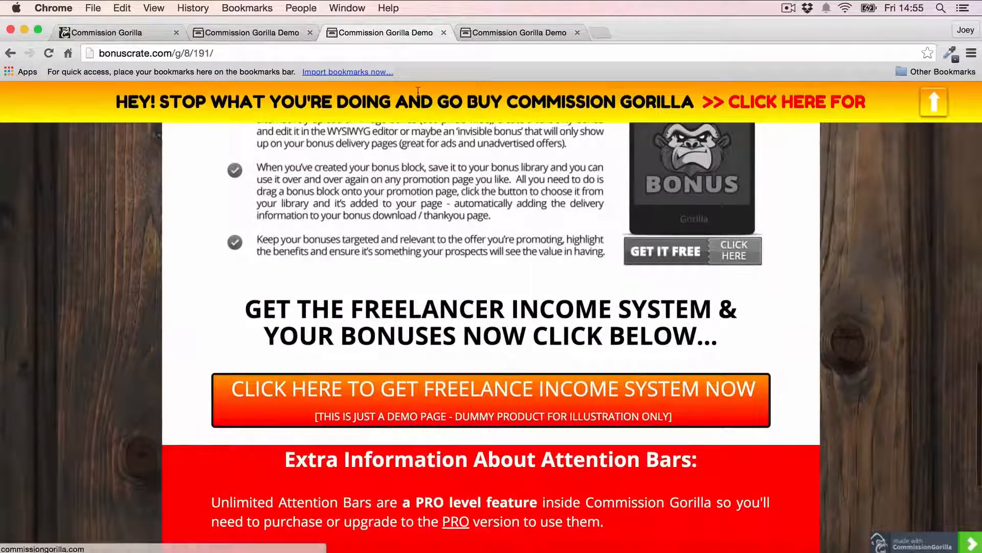
{"action": "scroll", "coordinate": [409, 225], "scroll_direction": "up", "scroll_amount": 15}
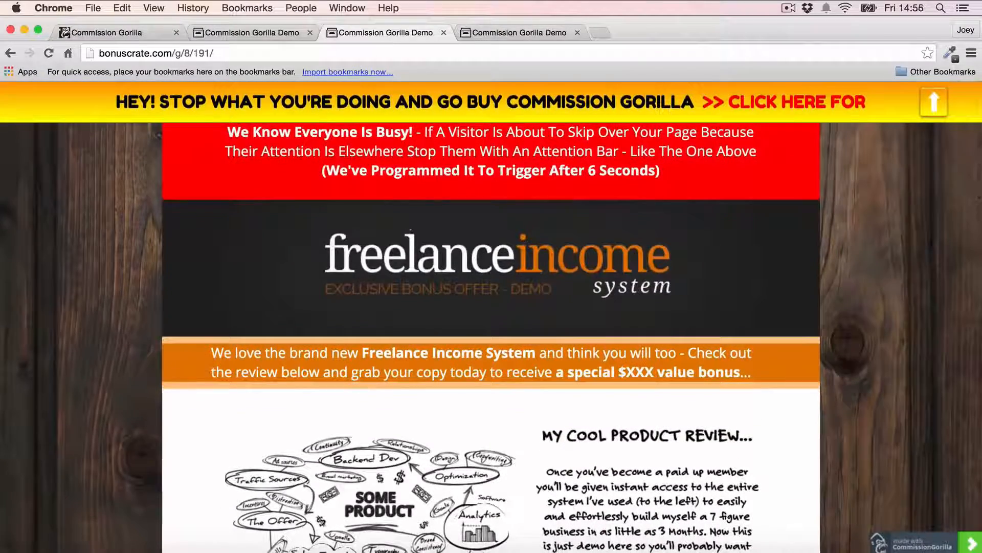
{"action": "left_click", "coordinate": [311, 34]}
{"action": "left_click", "coordinate": [311, 33]}
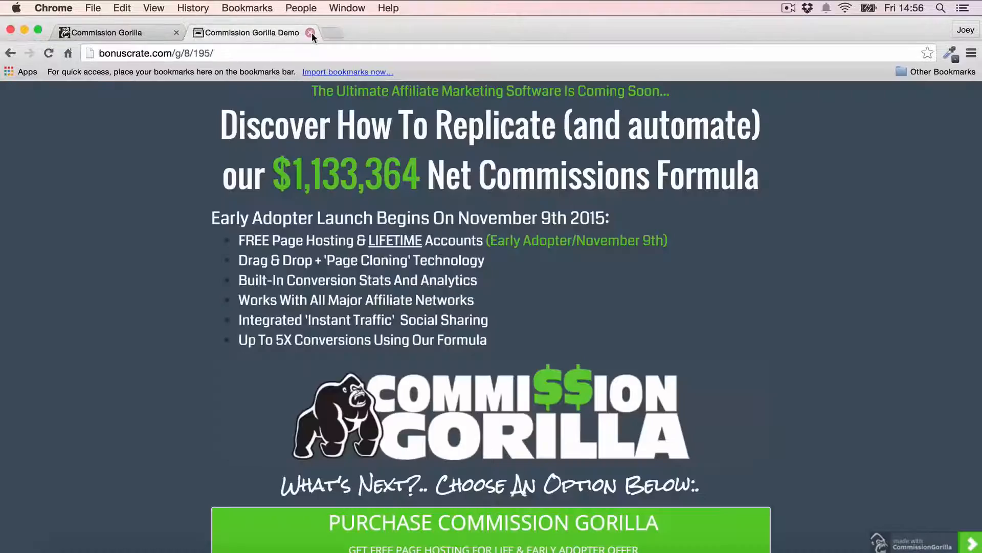
Step: Close the last demo page and preview the Best Practices Template before closing it
{"action": "left_click", "coordinate": [311, 33]}
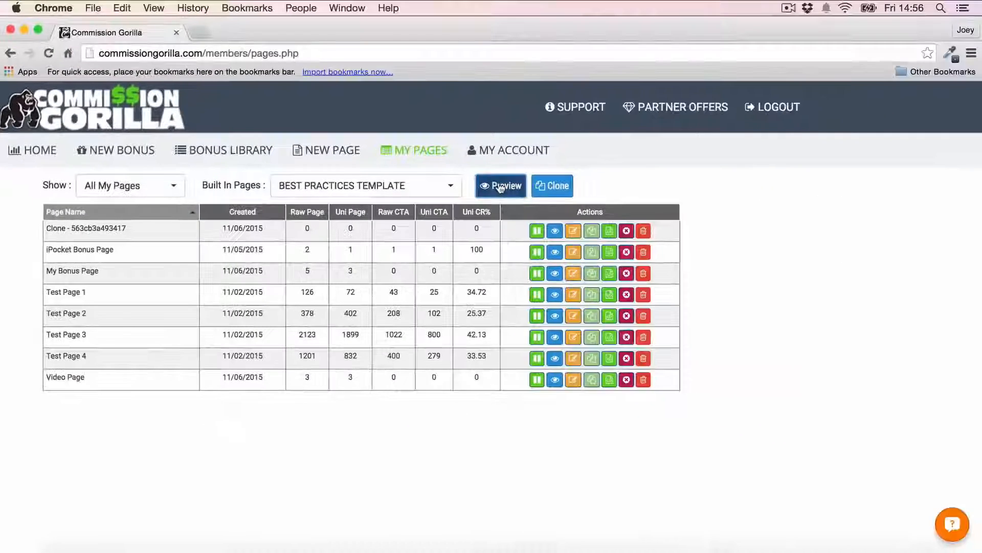
{"action": "left_click", "coordinate": [666, 166]}
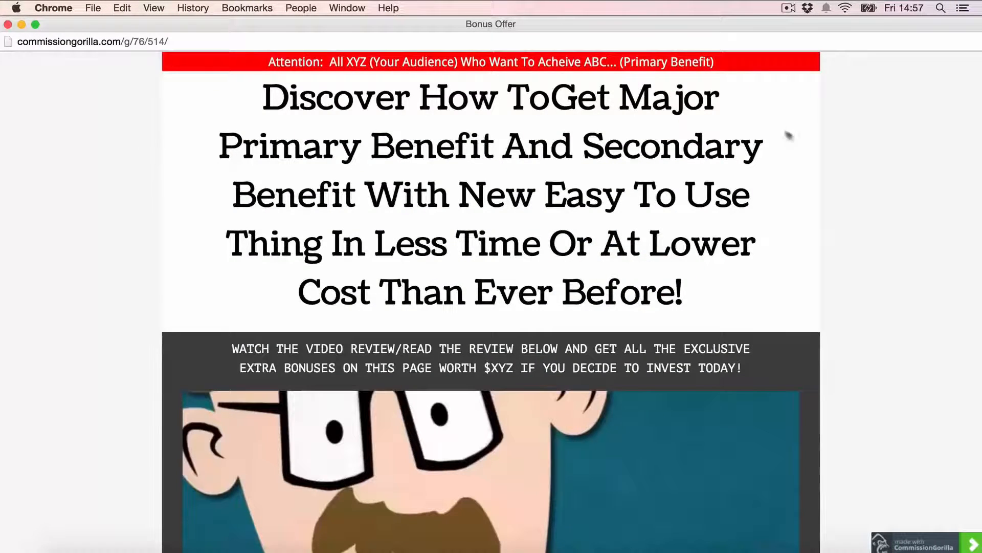
{"action": "scroll", "coordinate": [799, 140], "scroll_direction": "down", "scroll_amount": 4}
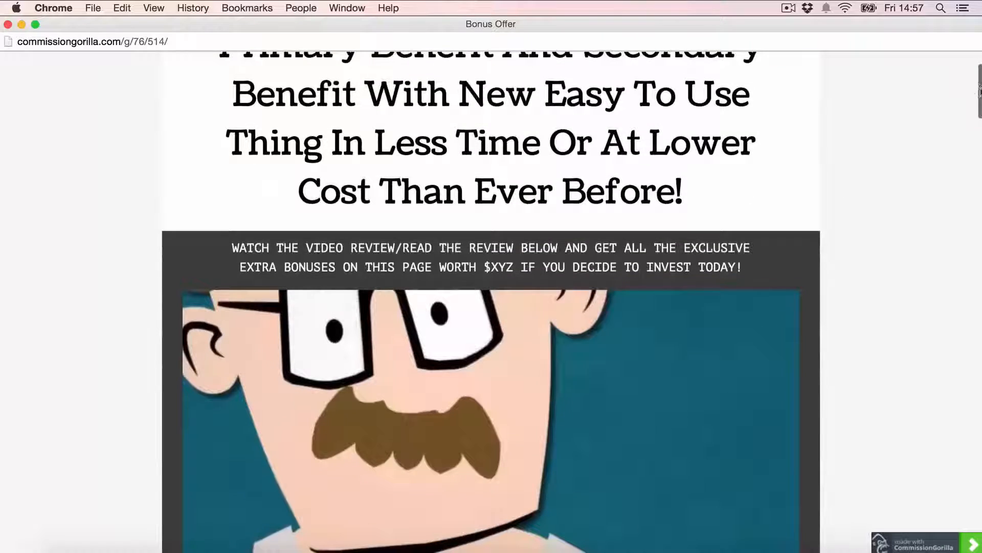
{"action": "left_click_drag", "start_coordinate": [980, 90], "coordinate": [971, 488]}
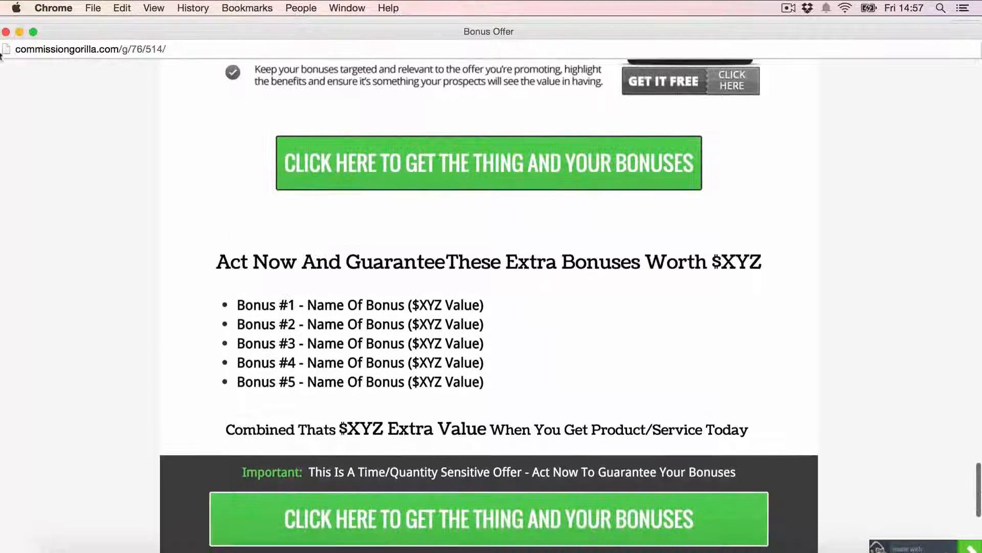
{"action": "left_click", "coordinate": [7, 31]}
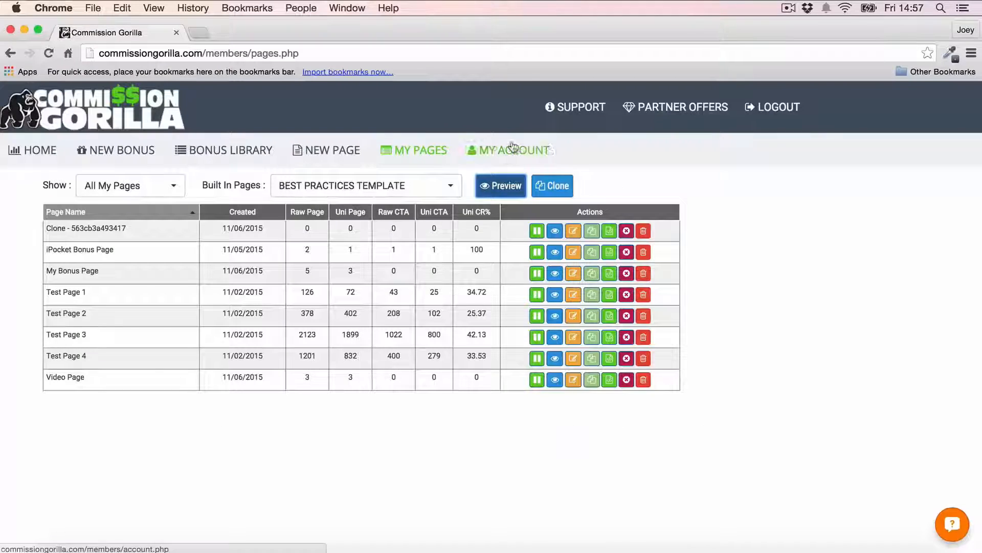
Step: Clone the best-practices template and dismiss the cloned-page notice
{"action": "left_click", "coordinate": [558, 186]}
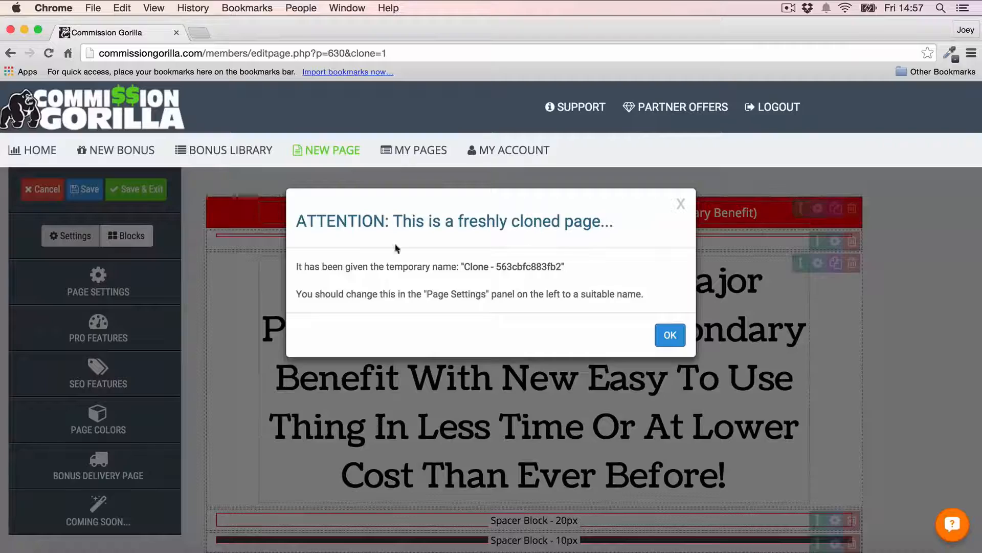
{"action": "left_click", "coordinate": [671, 334]}
{"action": "scroll", "coordinate": [827, 220], "scroll_direction": "down", "scroll_amount": 15}
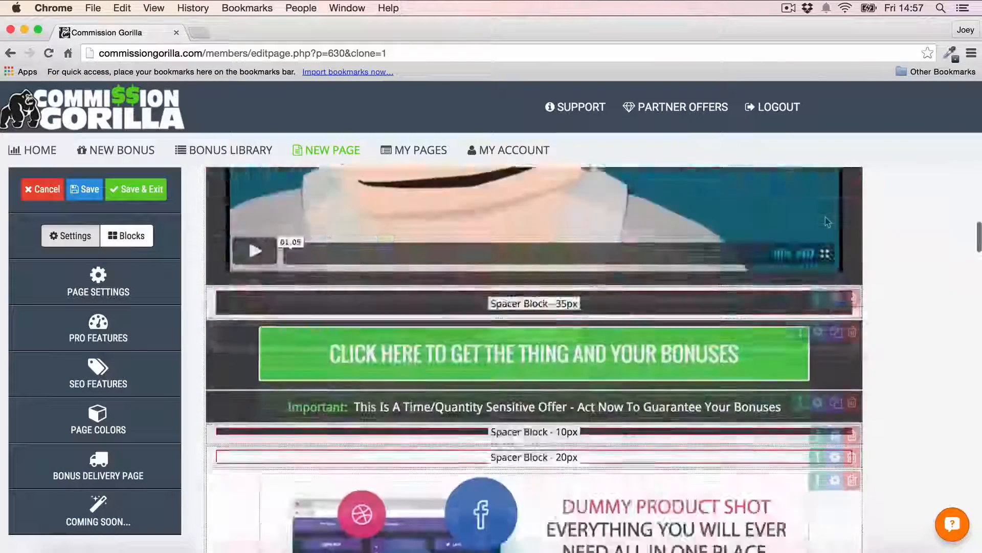
{"action": "scroll", "coordinate": [826, 221], "scroll_direction": "down", "scroll_amount": 5}
{"action": "scroll", "coordinate": [827, 221], "scroll_direction": "up", "scroll_amount": 20}
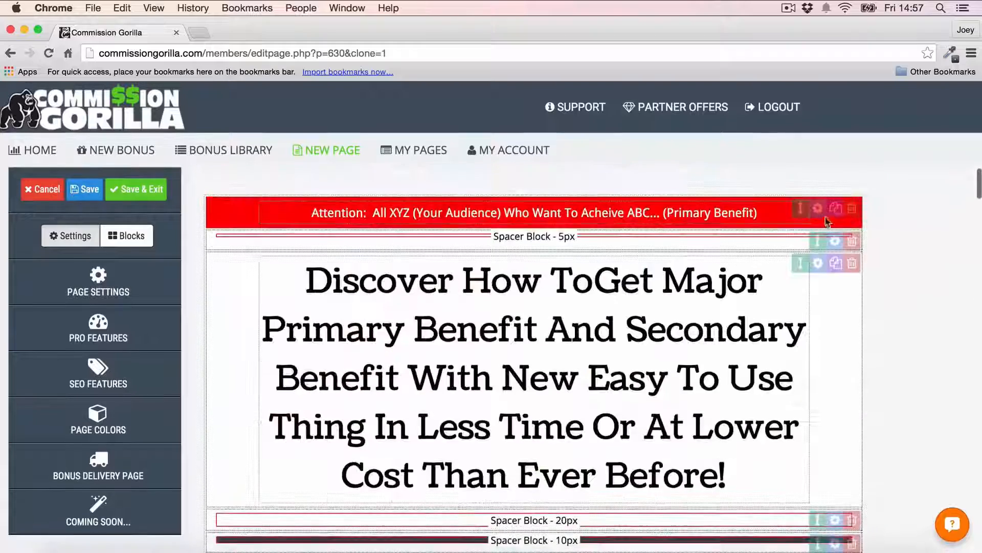
Step: Replace the main headline with 'Your Own Headline'
{"action": "left_click", "coordinate": [439, 284]}
{"action": "left_click_drag", "start_coordinate": [302, 281], "coordinate": [734, 490]}
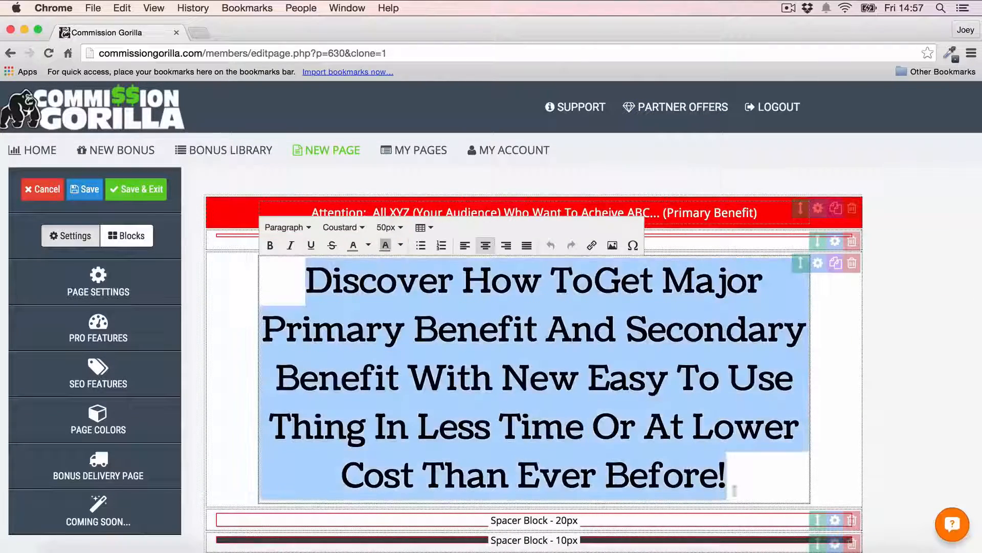
{"action": "type", "text": "yOU"}
{"action": "key", "text": "BackSpace"}
{"action": "key", "text": "BackSpace"}
{"action": "key", "text": "BackSpace"}
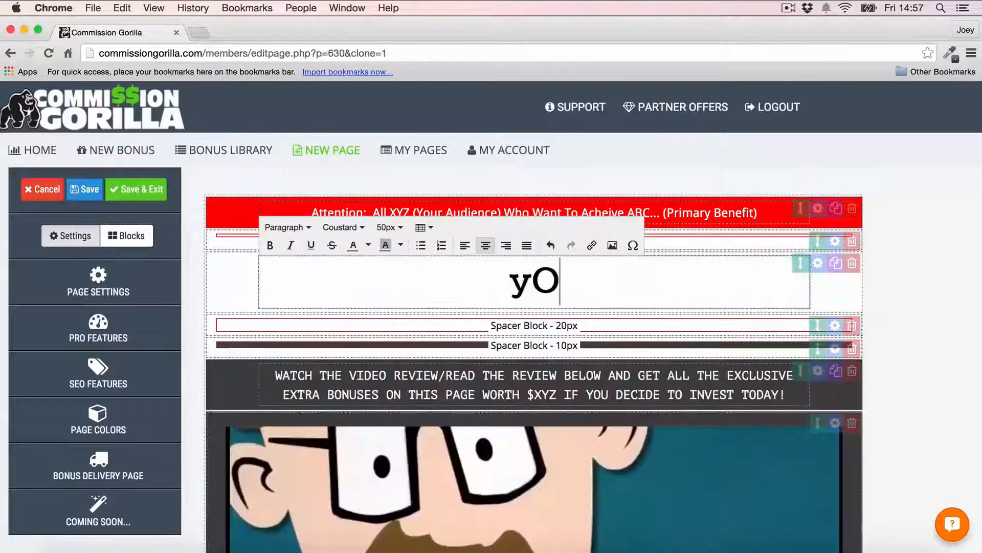
{"action": "type", "text": "Your Own Hea"}
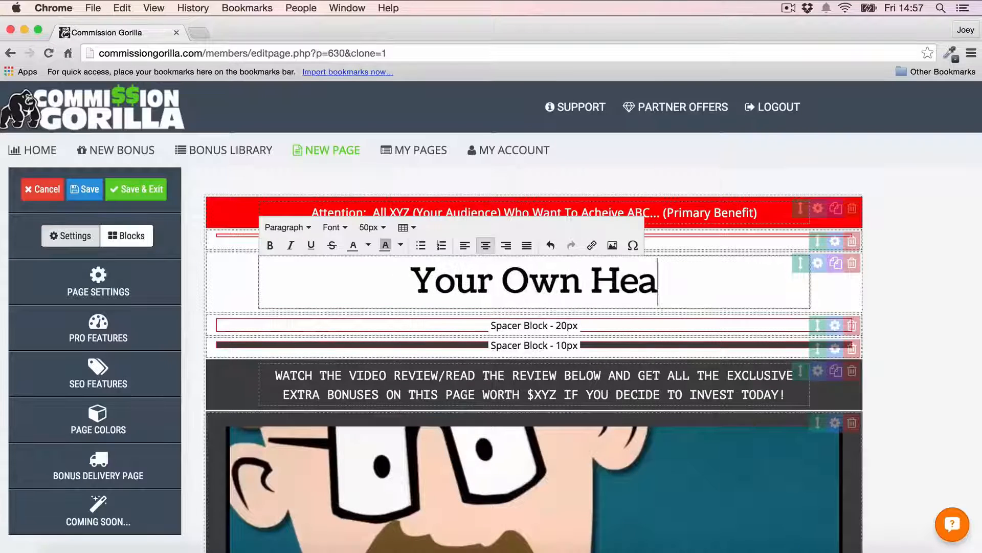
{"action": "type", "text": "dline"}
{"action": "left_click", "coordinate": [916, 364]}
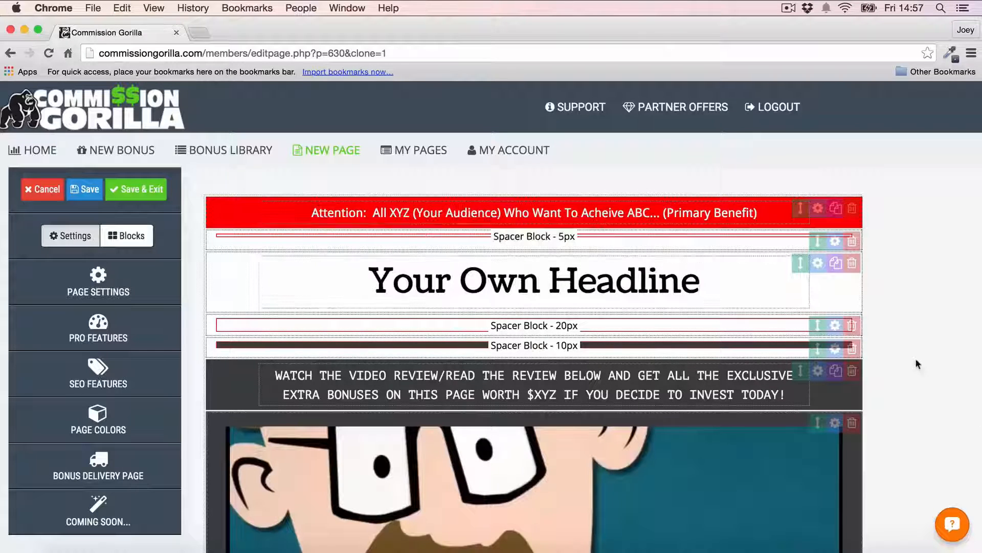
Step: Move the 5px spacer above the attention bar
{"action": "left_click_drag", "start_coordinate": [802, 208], "coordinate": [801, 229]}
{"action": "scroll", "coordinate": [879, 252], "scroll_direction": "down", "scroll_amount": 7}
{"action": "scroll", "coordinate": [879, 256], "scroll_direction": "down", "scroll_amount": 1}
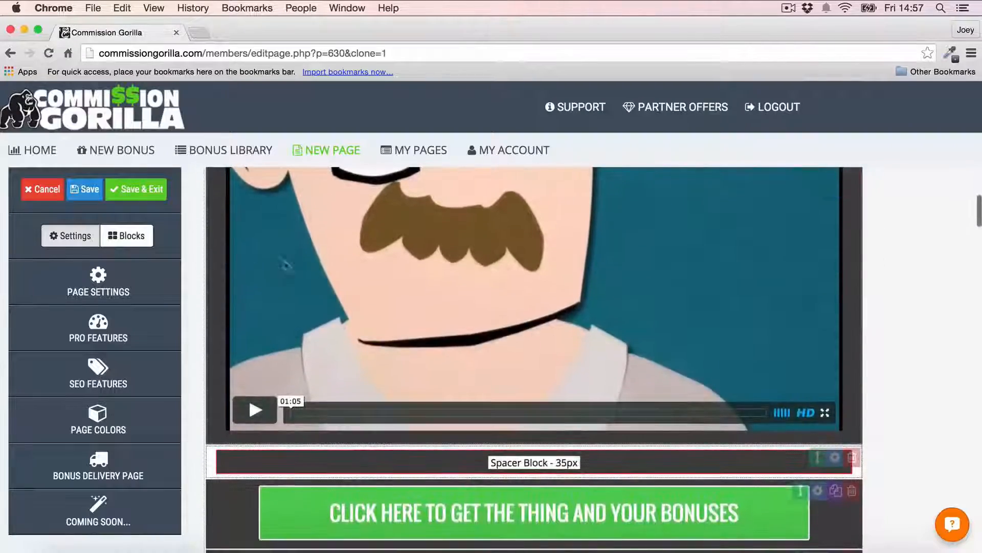
{"action": "scroll", "coordinate": [404, 290], "scroll_direction": "down", "scroll_amount": 5}
Step: Change the first green call-to-action button's main text to 'change'
{"action": "left_click", "coordinate": [432, 282]}
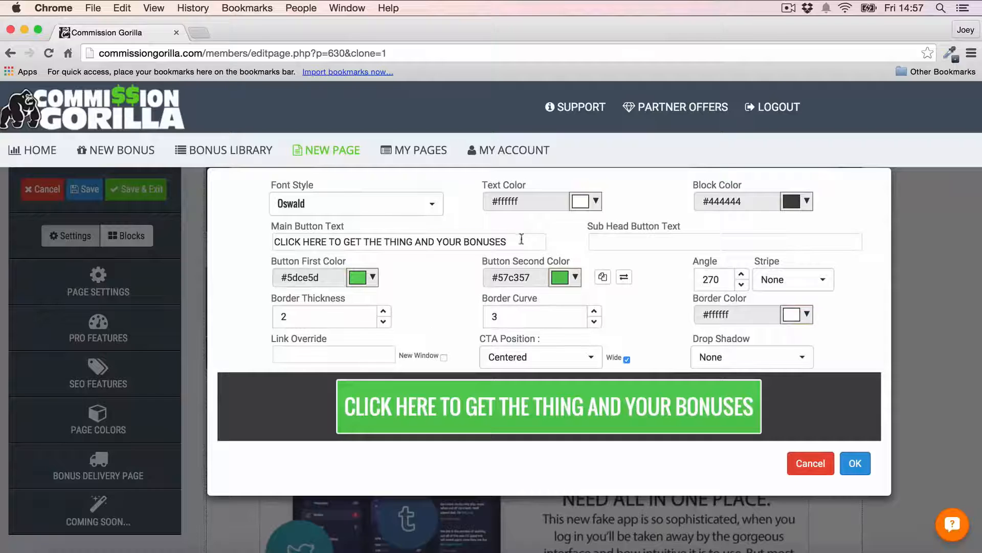
{"action": "triple_click", "coordinate": [521, 239]}
{"action": "type", "text": "change"}
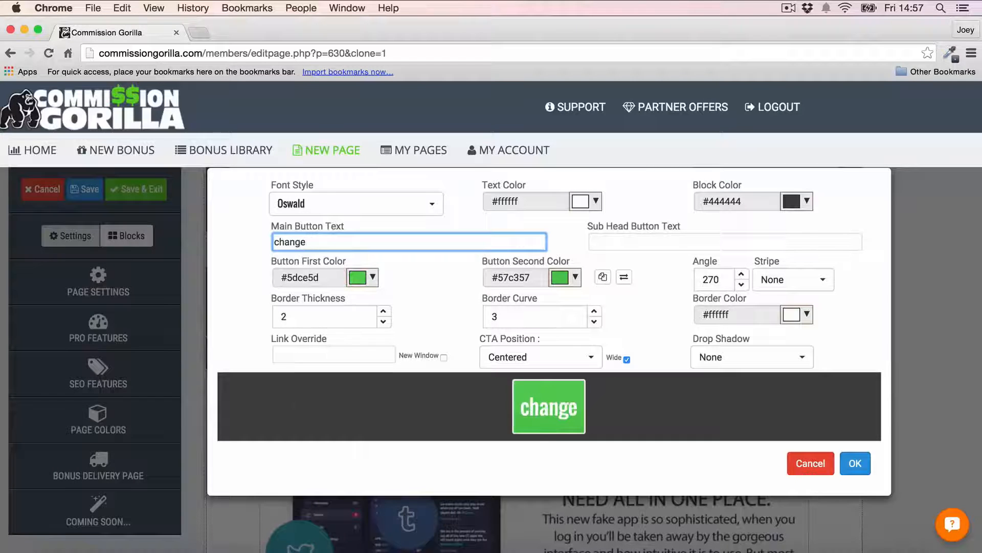
{"action": "left_click", "coordinate": [855, 463]}
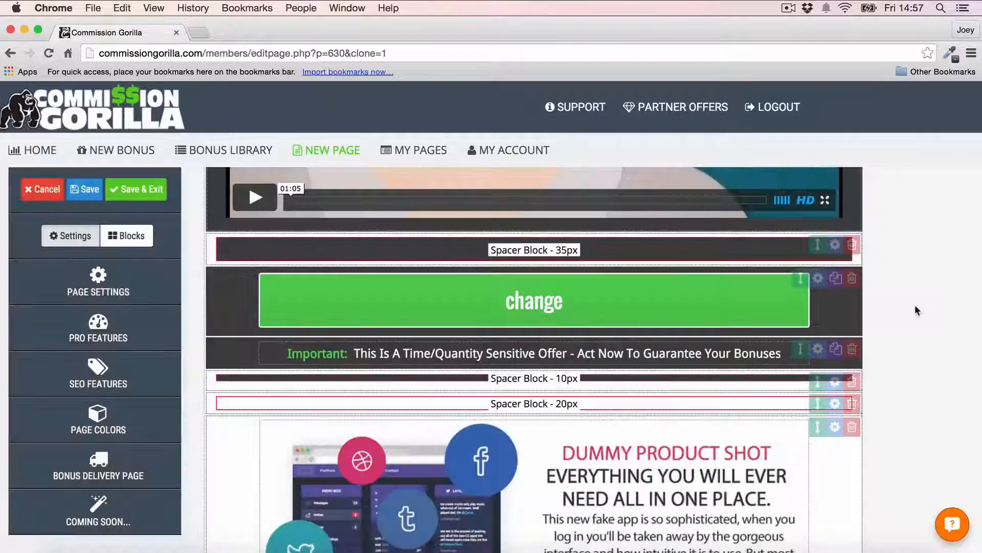
Step: Delete the placeholder bonus block under Bonus #2
{"action": "scroll", "coordinate": [915, 305], "scroll_direction": "down", "scroll_amount": 2}
{"action": "scroll", "coordinate": [915, 305], "scroll_direction": "down", "scroll_amount": 15}
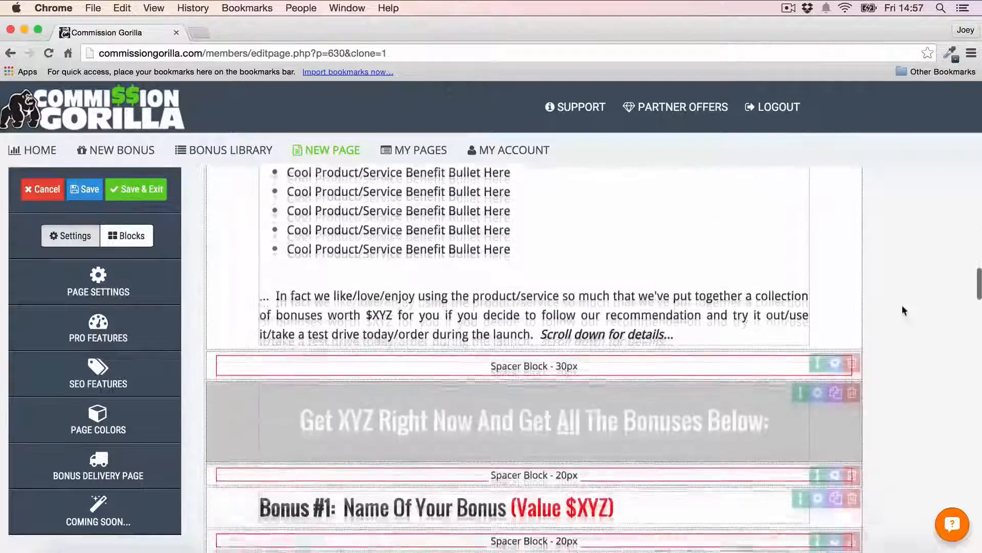
{"action": "scroll", "coordinate": [890, 281], "scroll_direction": "down", "scroll_amount": 10}
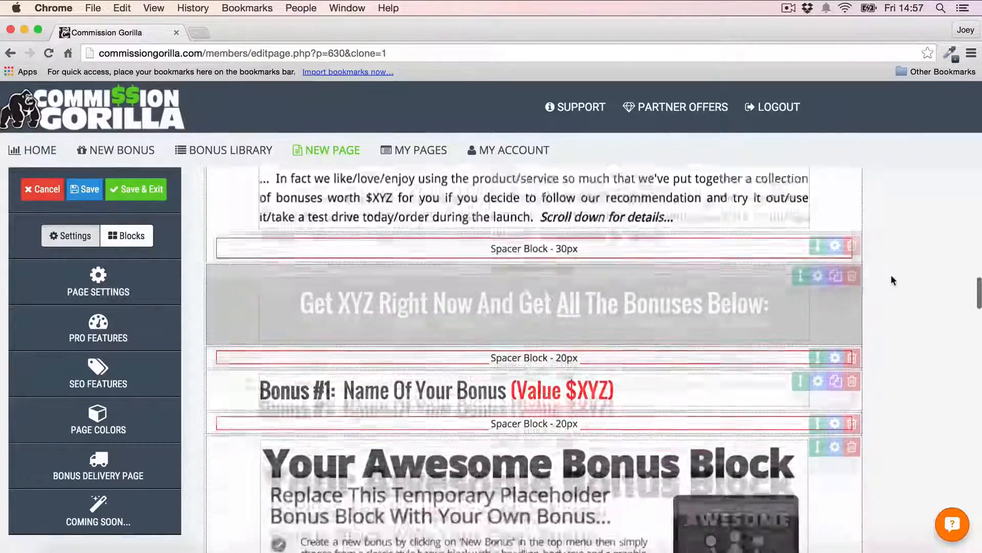
{"action": "scroll", "coordinate": [891, 277], "scroll_direction": "down", "scroll_amount": 10}
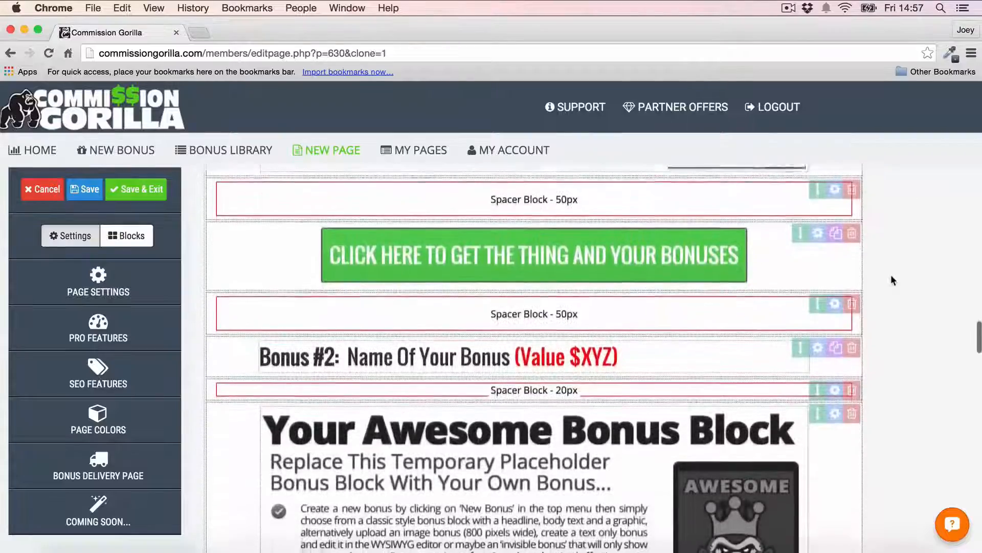
{"action": "scroll", "coordinate": [891, 281], "scroll_direction": "down", "scroll_amount": 7}
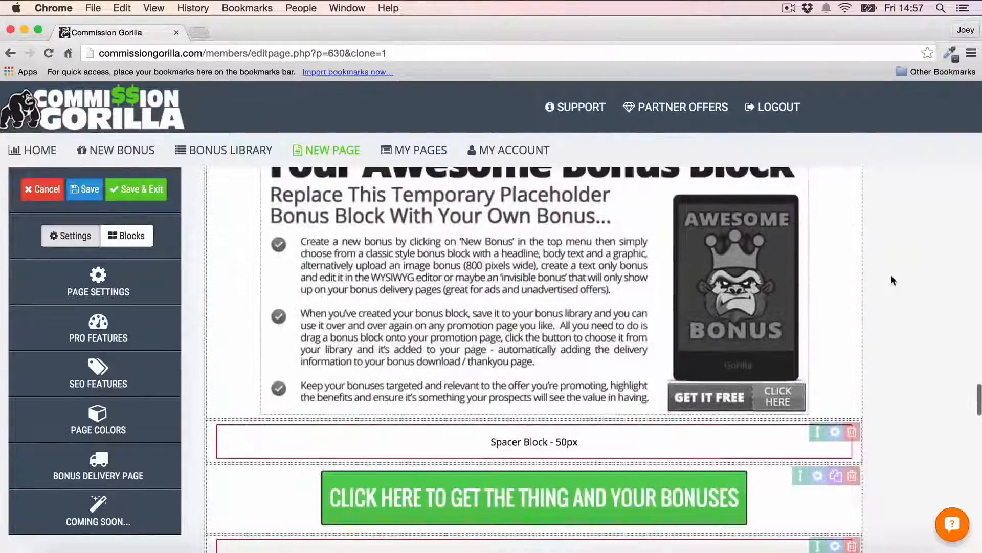
{"action": "scroll", "coordinate": [891, 280], "scroll_direction": "down", "scroll_amount": 5}
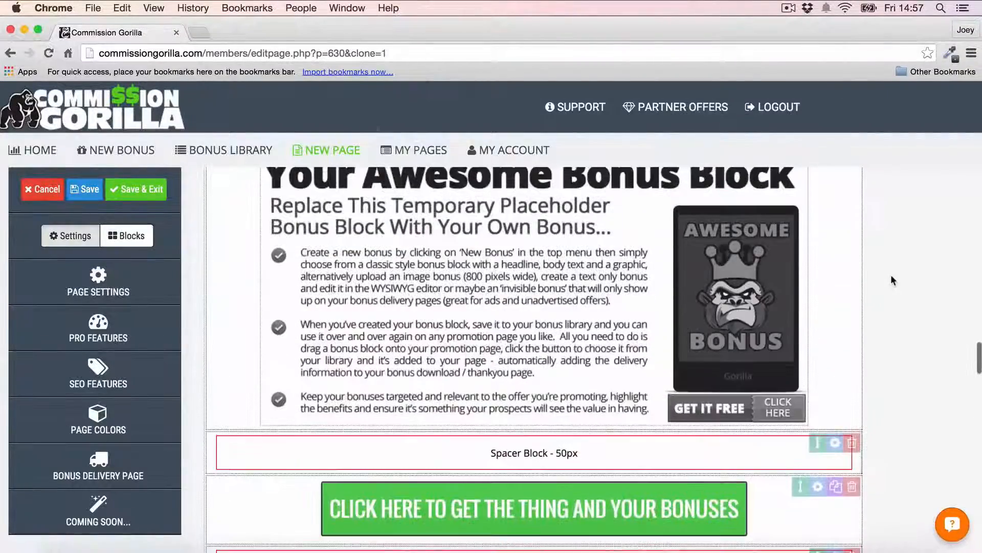
{"action": "scroll", "coordinate": [455, 263], "scroll_direction": "up", "scroll_amount": 1}
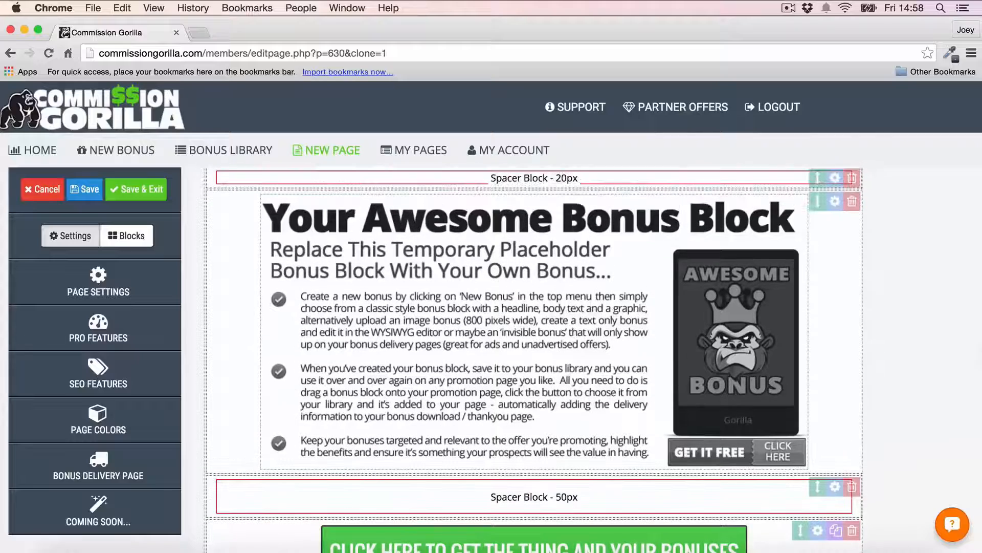
{"action": "scroll", "coordinate": [598, 228], "scroll_direction": "up", "scroll_amount": 1}
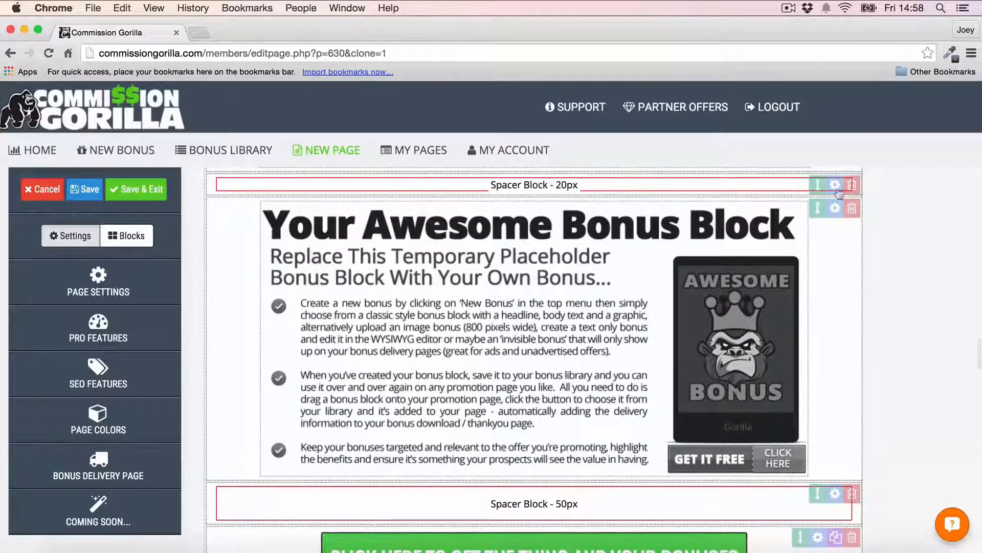
{"action": "left_click", "coordinate": [852, 211]}
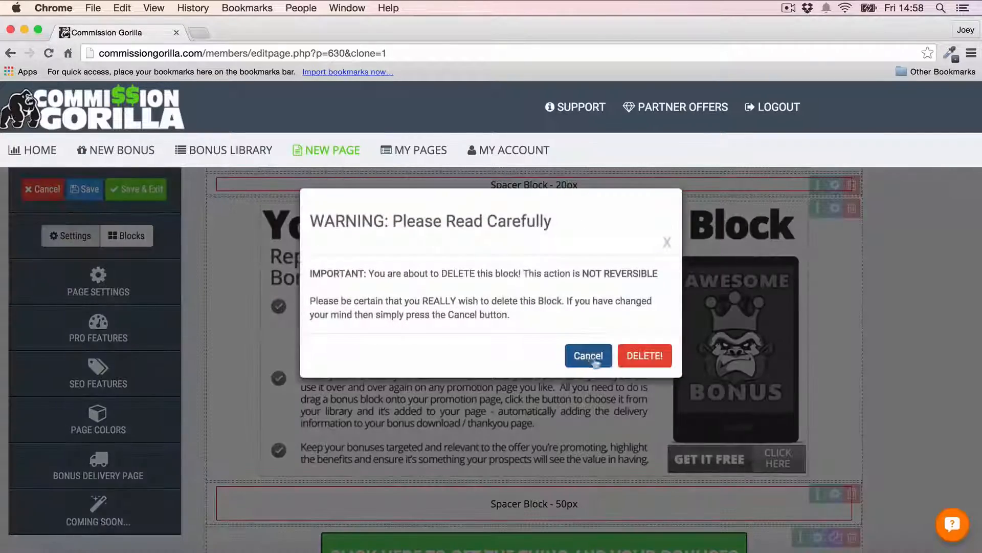
{"action": "left_click", "coordinate": [643, 353]}
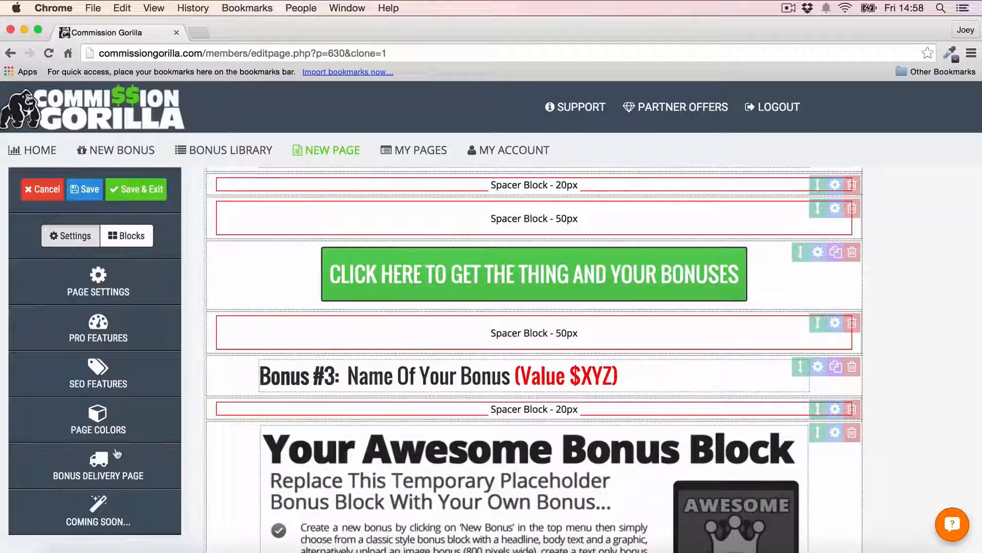
Step: Add a Bonus Block below Bonus #5 and fill it with Bonus Example's Media Buying 101 offer
{"action": "left_click", "coordinate": [126, 235]}
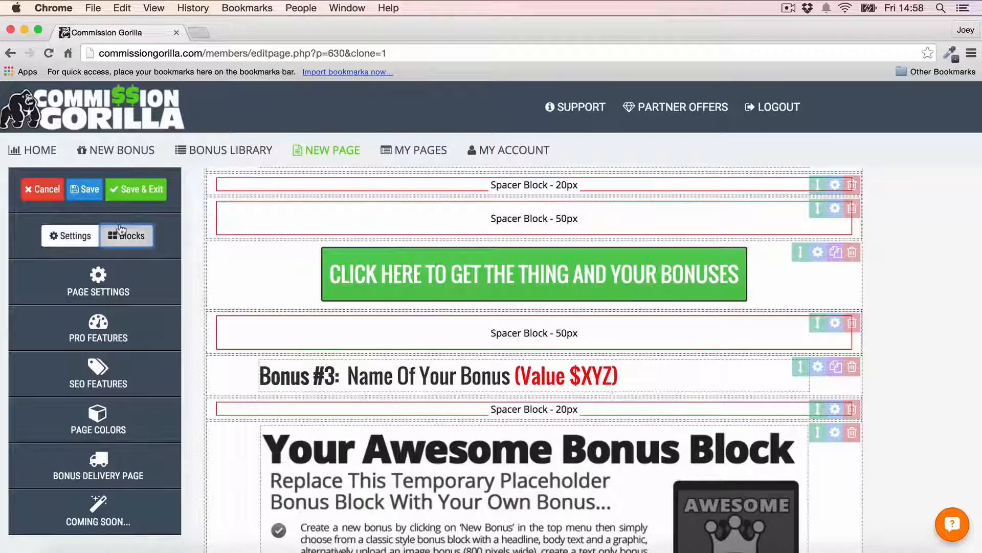
{"action": "left_click", "coordinate": [108, 484]}
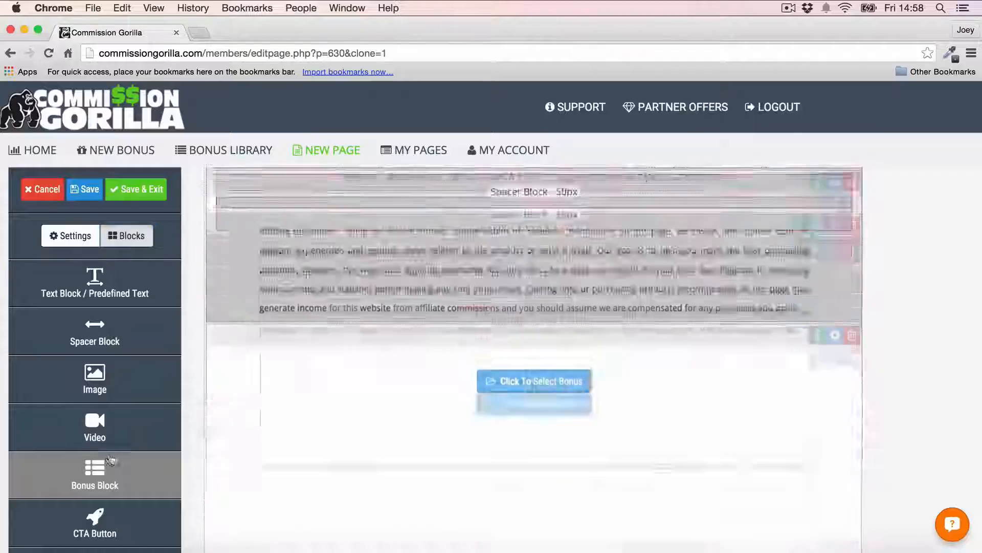
{"action": "left_click_drag", "start_coordinate": [817, 211], "coordinate": [798, 335]}
{"action": "left_click", "coordinate": [543, 357]}
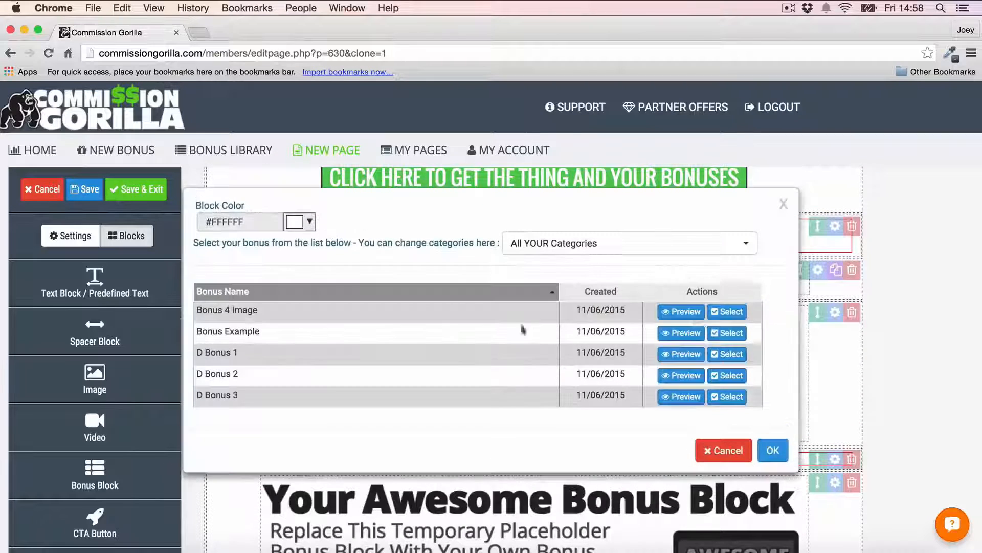
{"action": "left_click", "coordinate": [728, 333]}
{"action": "scroll", "coordinate": [907, 266], "scroll_direction": "down", "scroll_amount": 5}
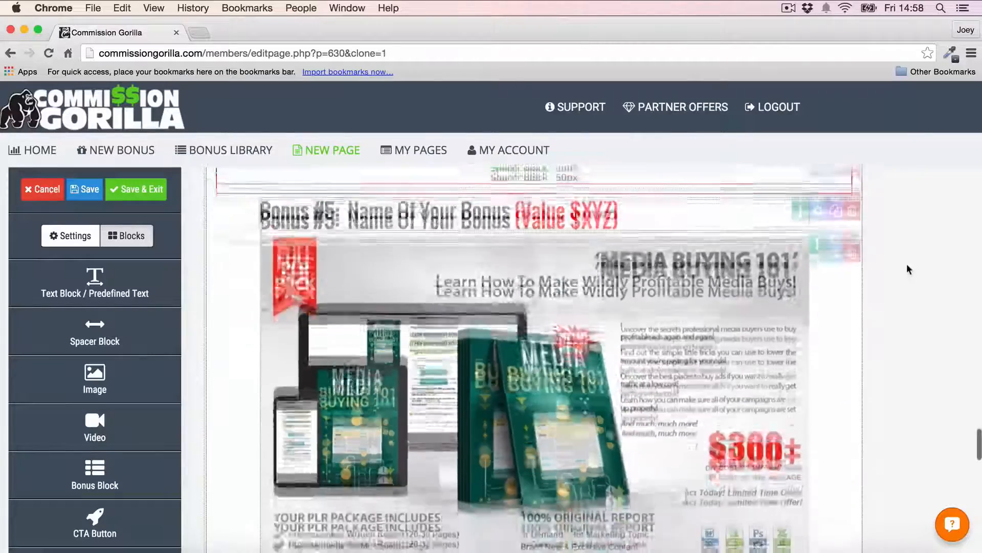
{"action": "scroll", "coordinate": [907, 267], "scroll_direction": "up", "scroll_amount": 6}
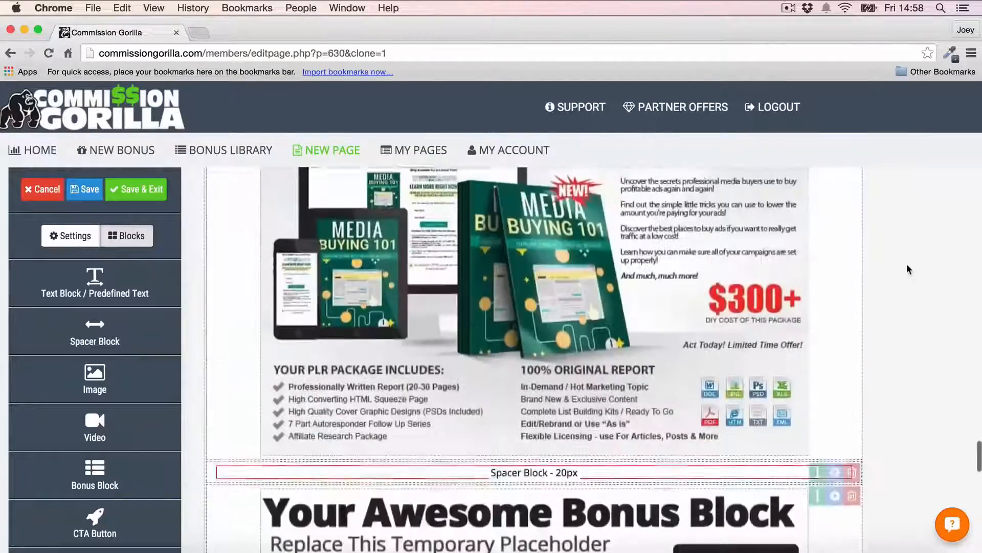
{"action": "scroll", "coordinate": [623, 316], "scroll_direction": "up", "scroll_amount": 10}
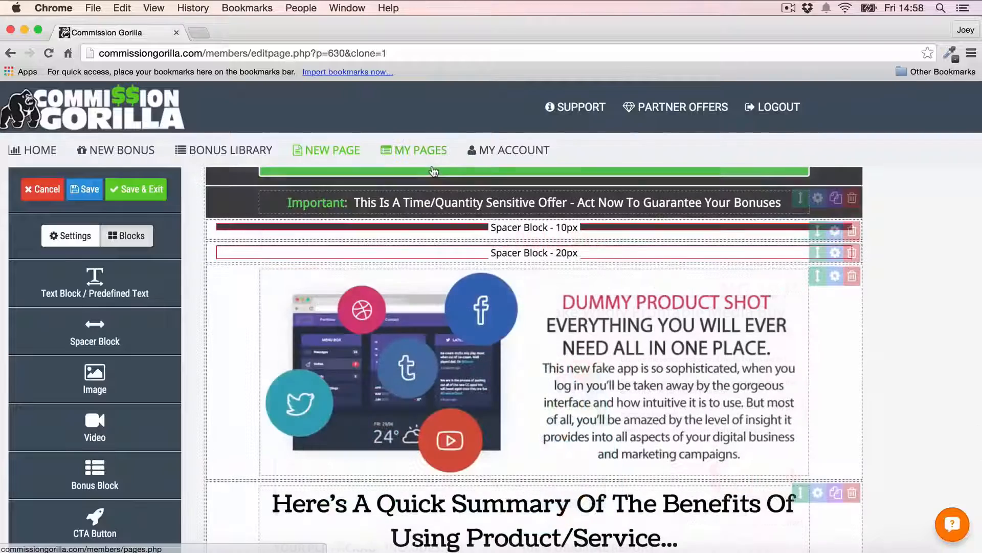
{"action": "scroll", "coordinate": [623, 315], "scroll_direction": "up", "scroll_amount": 2}
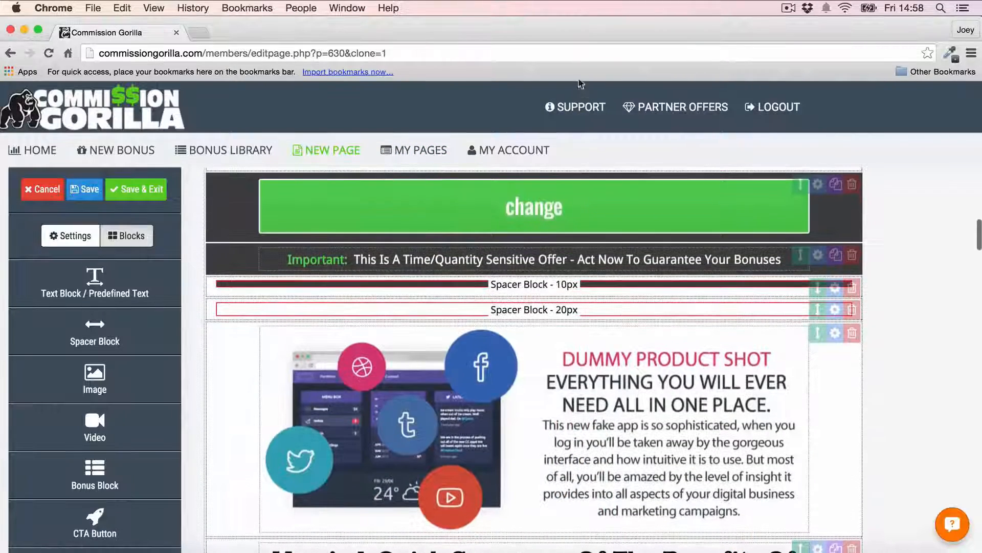
Step: Open My Account and scroll to the WordPress integration and bonus downloads
{"action": "left_click", "coordinate": [524, 152]}
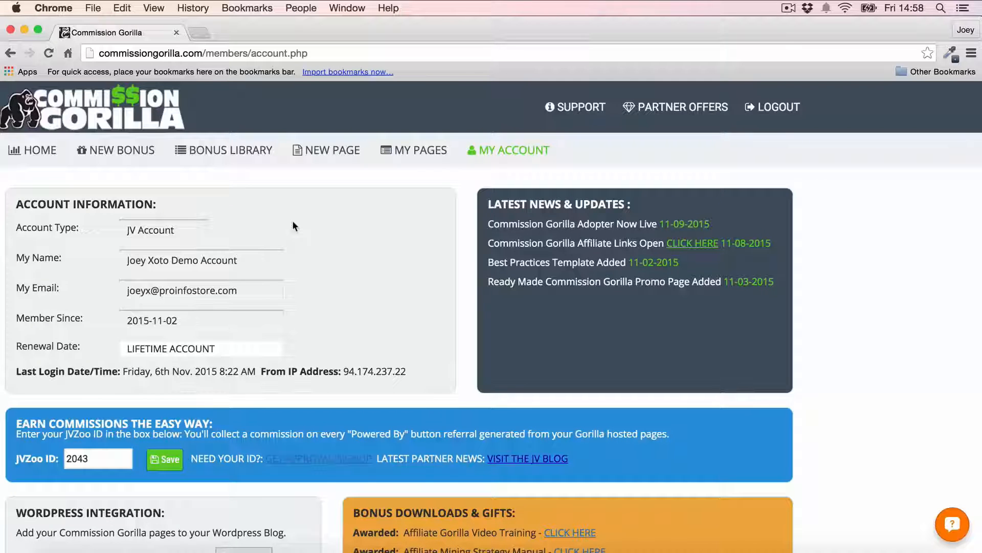
{"action": "scroll", "coordinate": [293, 223], "scroll_direction": "down", "scroll_amount": 5}
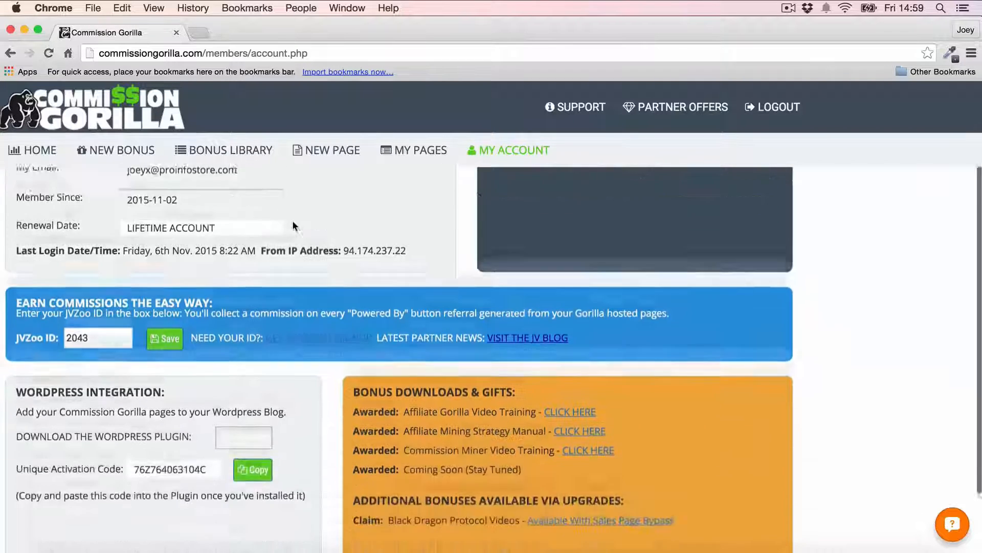